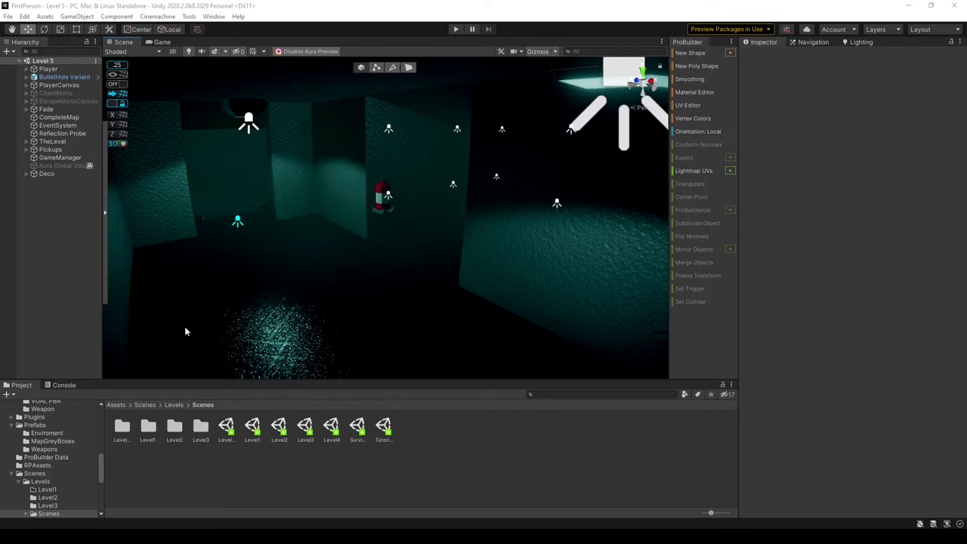
Look around the dark interior of Level 5, including its walls, ceiling lights and fire extinguisher.
right_drag(214, 314, 213, 316)
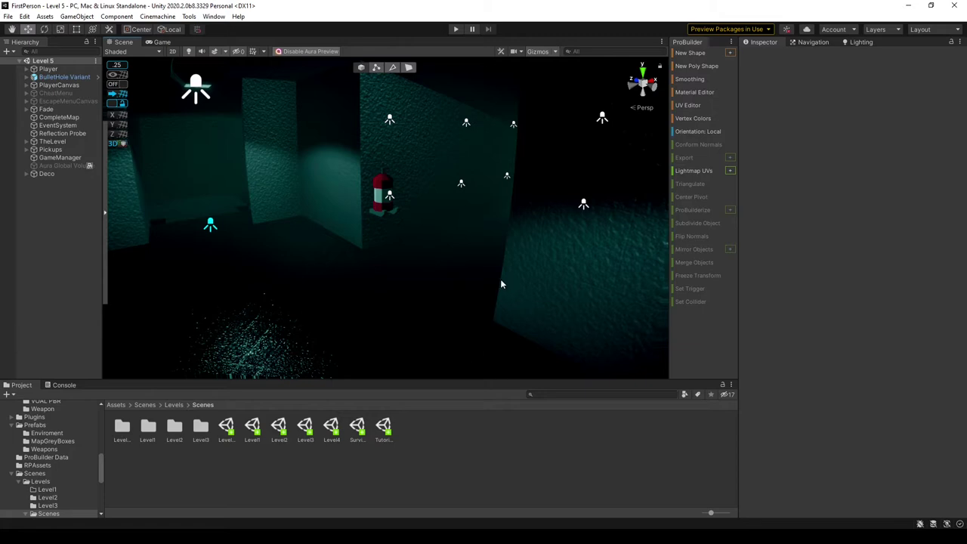
right_drag(500, 284, 483, 280)
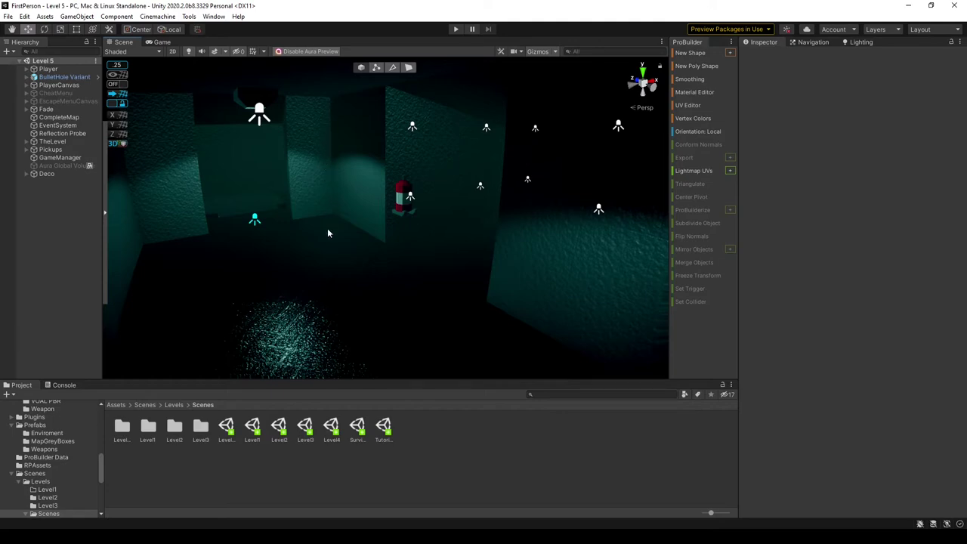
right_drag(328, 228, 106, 293)
right_drag(34, 290, 869, 219)
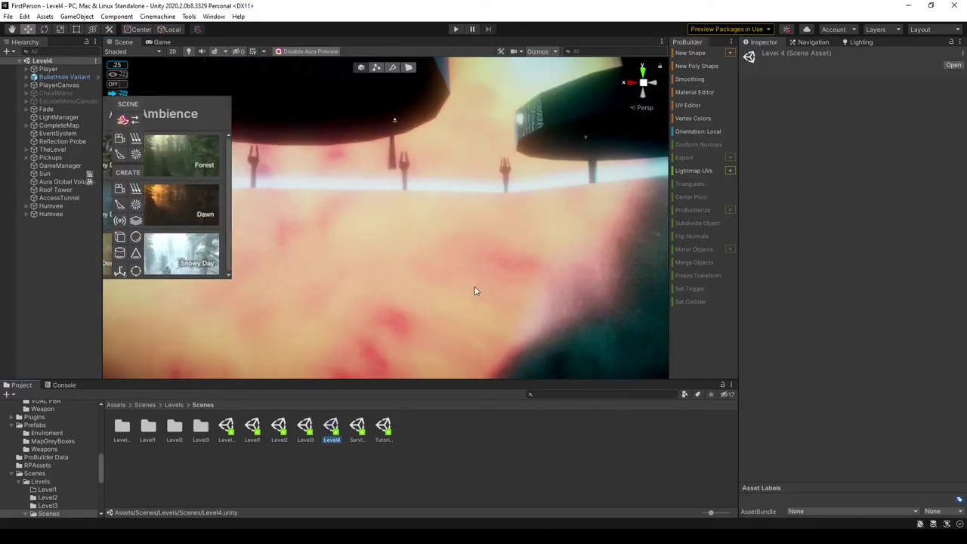
Inspect the structures and barriers in the Level4 scene, toggling the scene lighting off and back on to compare.
right_drag(474, 286, 951, 330)
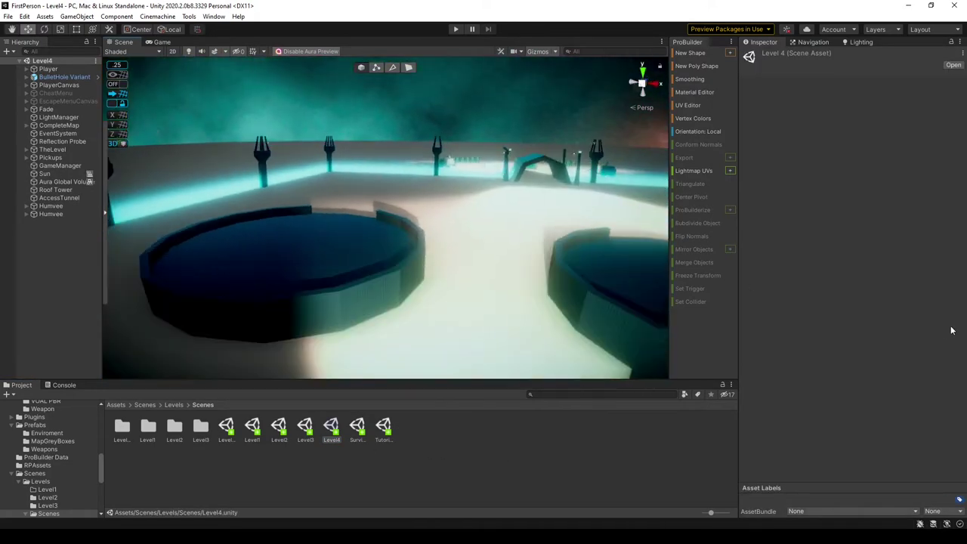
right_drag(323, 153, 344, 85)
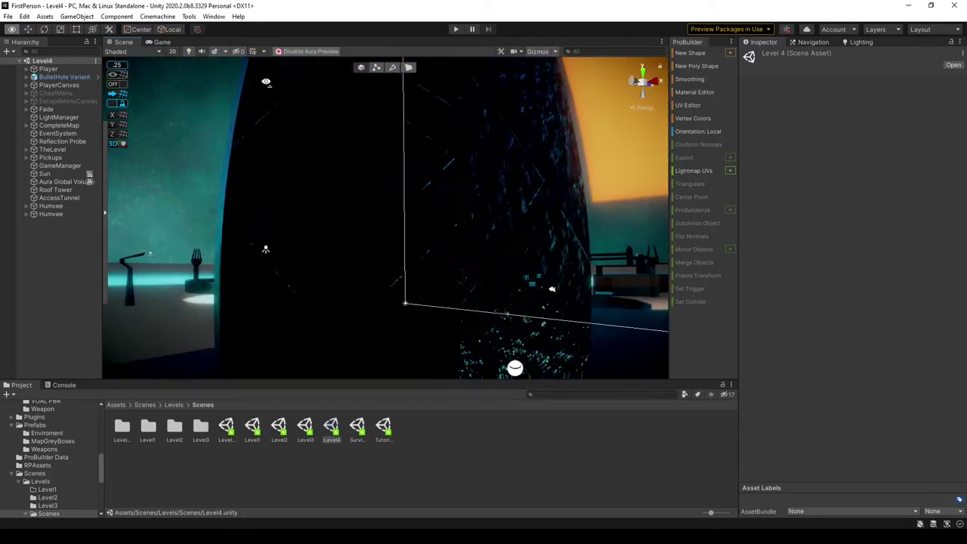
mouse_move(266, 82)
right_down()
mouse_move(371, 96)
mouse_move(362, 121)
mouse_move(248, 116)
mouse_move(335, 82)
mouse_move(424, 113)
mouse_move(391, 112)
mouse_move(484, 153)
mouse_move(722, 175)
mouse_move(524, 268)
mouse_move(222, 258)
mouse_move(324, 231)
mouse_move(361, 185)
mouse_move(421, 185)
mouse_move(564, 242)
mouse_move(603, 240)
mouse_move(514, 222)
mouse_move(377, 225)
mouse_move(479, 231)
right_up()
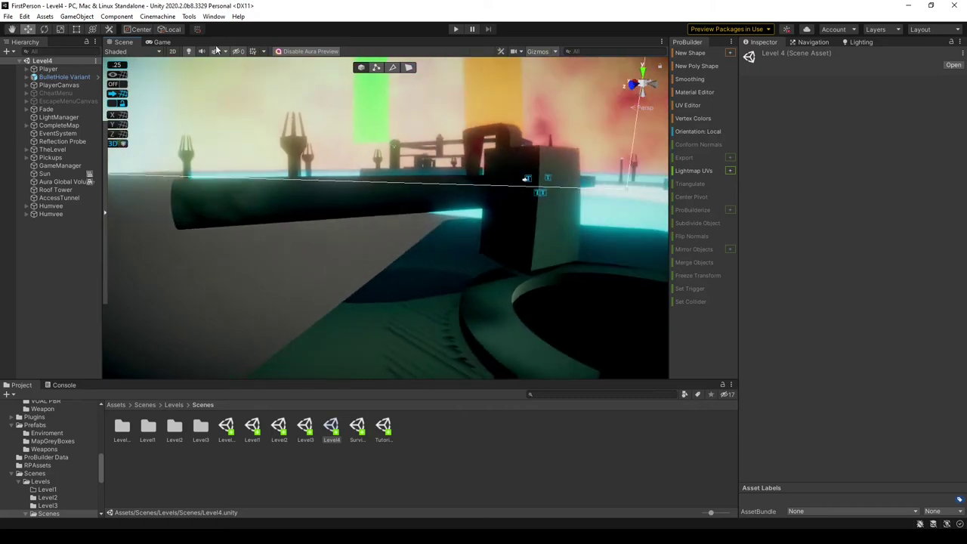
click(189, 52)
mouse_move(302, 136)
right_down()
mouse_move(475, 198)
mouse_move(611, 194)
mouse_move(442, 267)
mouse_move(322, 146)
mouse_move(310, 160)
mouse_move(456, 108)
mouse_move(436, 112)
mouse_move(503, 104)
mouse_move(690, 121)
mouse_move(227, 129)
mouse_move(380, 157)
mouse_move(483, 146)
mouse_move(449, 148)
mouse_move(474, 141)
mouse_move(284, 145)
mouse_move(466, 216)
mouse_move(283, 173)
mouse_move(411, 216)
mouse_move(583, 196)
mouse_move(442, 199)
mouse_move(519, 178)
mouse_move(574, 264)
right_up()
click(189, 52)
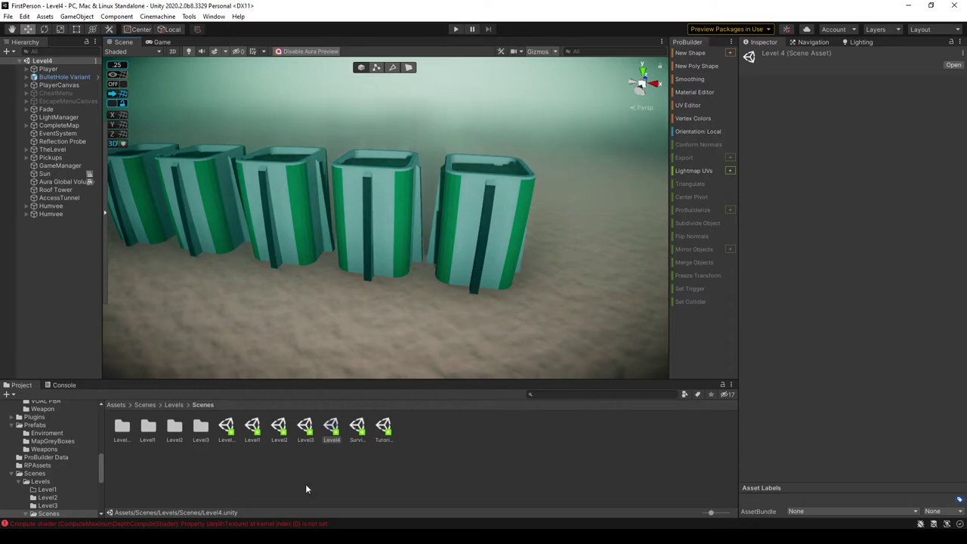
Open the Level3 scene and bring the row of barriers into close view.
double_click(304, 425)
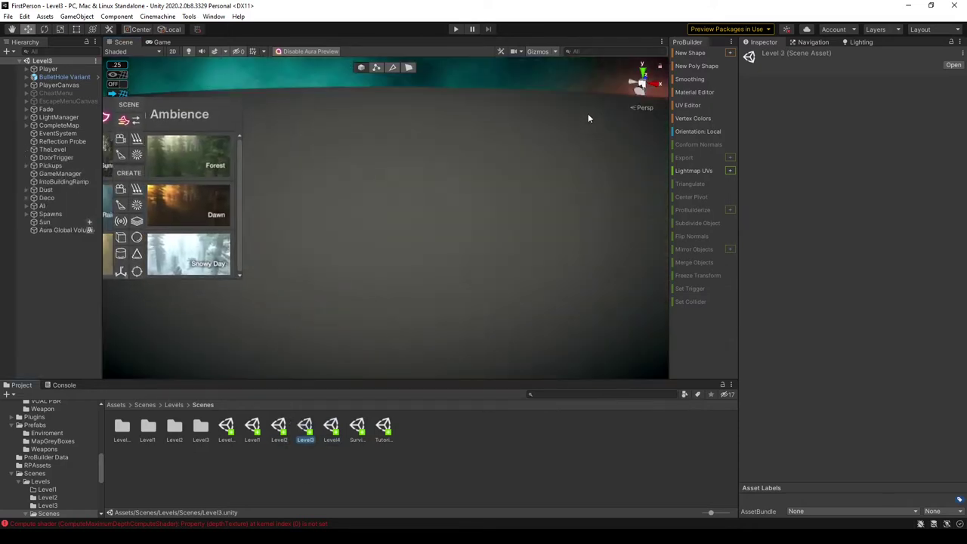
key(w)
right_drag(707, 89, 791, 104)
right_drag(477, 170, 161, 48)
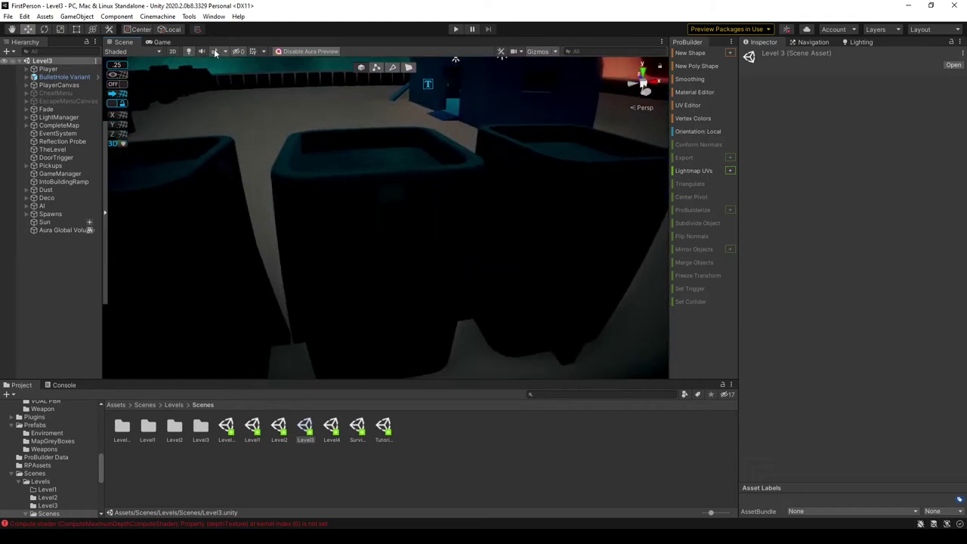
Examine Level3's barriers and surroundings with scene effects and lighting turned off, and restore the lit view.
click(215, 53)
click(188, 52)
mouse_move(337, 162)
right_down()
mouse_move(363, 187)
mouse_move(423, 203)
mouse_move(548, 215)
mouse_move(434, 218)
mouse_move(278, 116)
mouse_move(360, 186)
mouse_move(333, 199)
right_up()
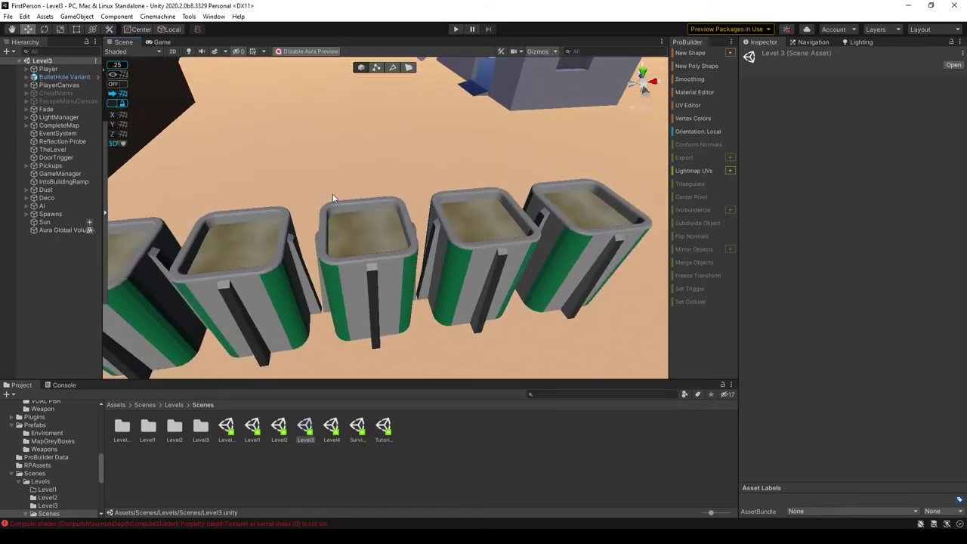
right_drag(410, 246, 412, 172)
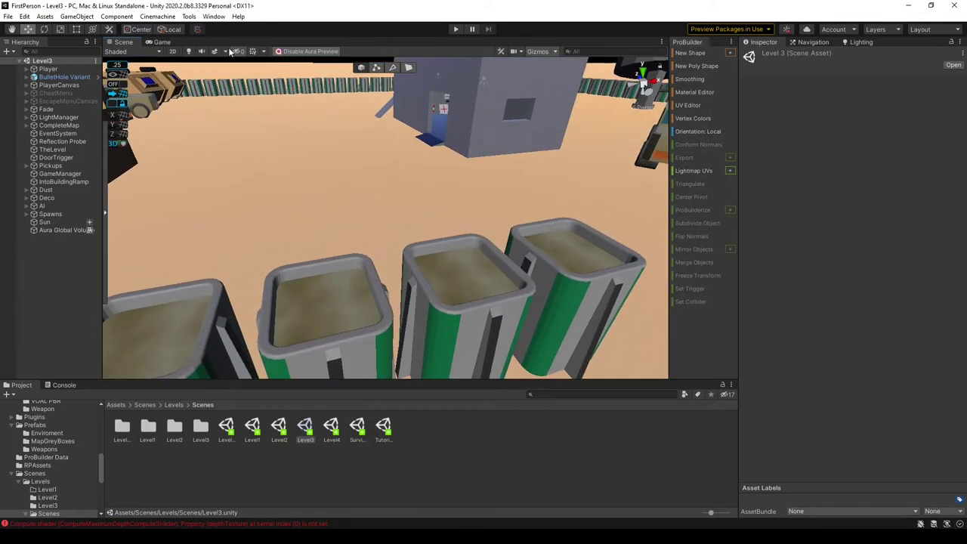
click(188, 51)
right_drag(531, 181, 327, 246)
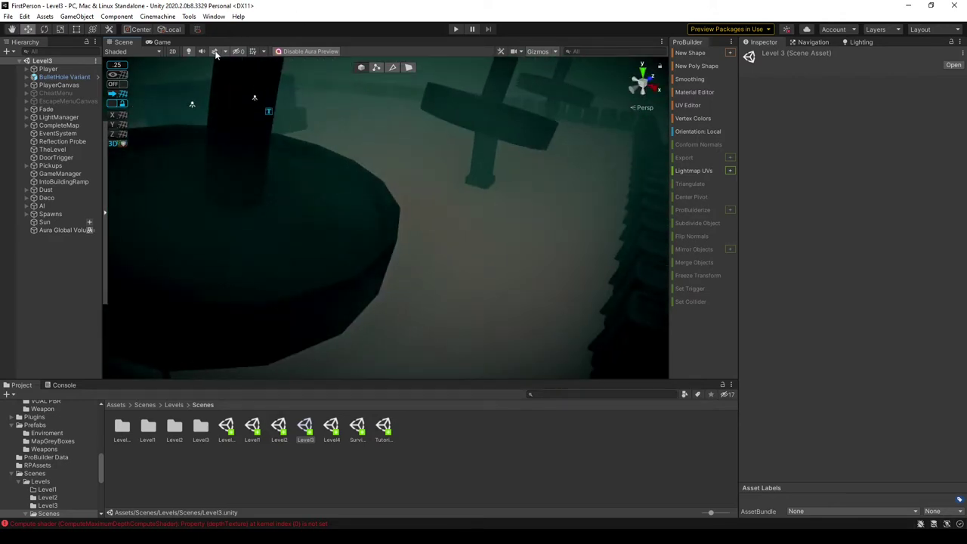
Turn off scene effects and lighting in Level3 and view its buildings, tents and military vehicles.
click(216, 54)
click(191, 52)
right_drag(326, 143, 355, 92)
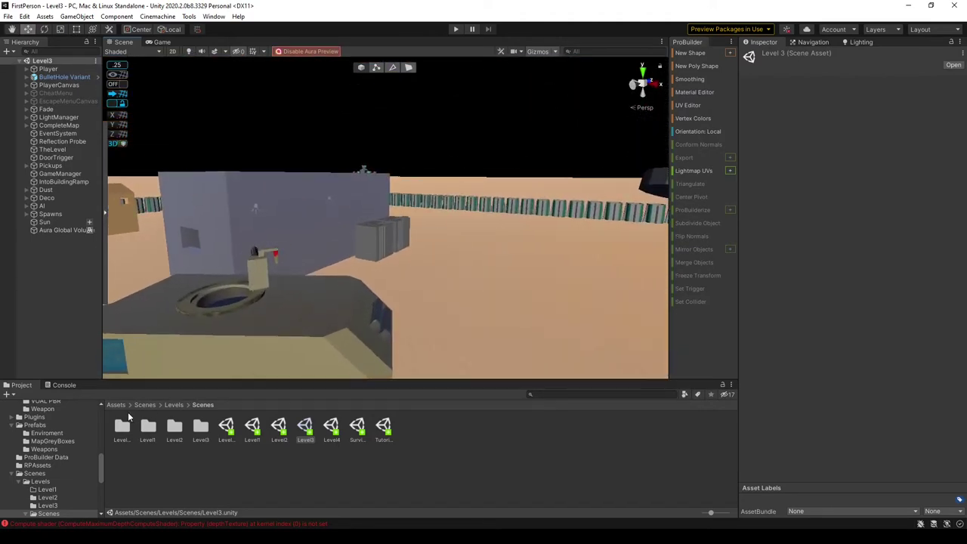
right_drag(435, 201, 547, 230)
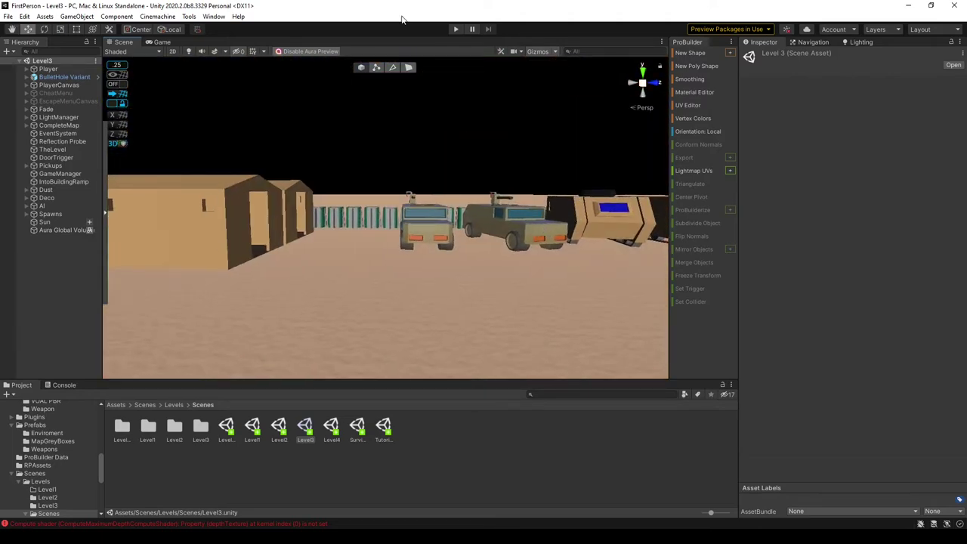
Start play mode in Level3, walk to the building's doorway and shoot the enemy there with the pistol.
click(454, 29)
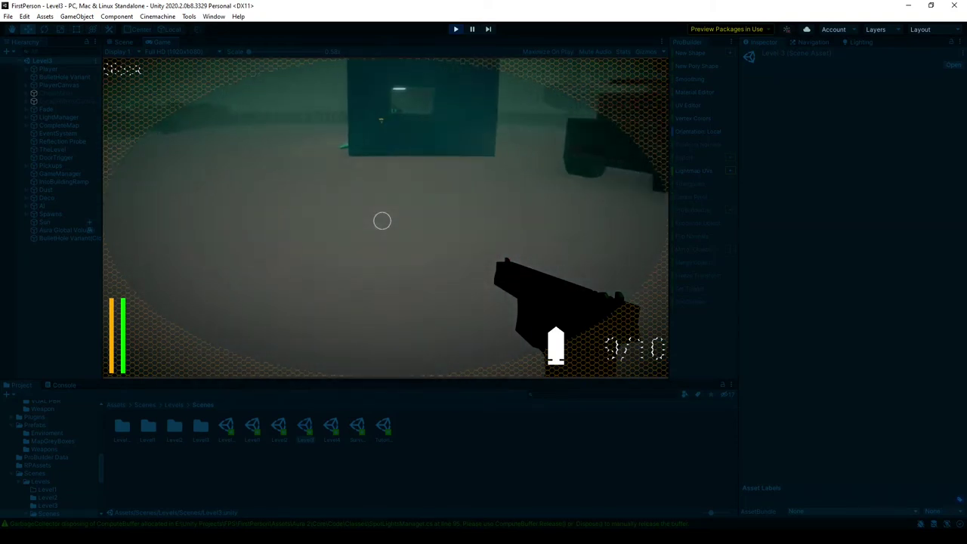
key(w)
click(382, 221)
click(382, 220)
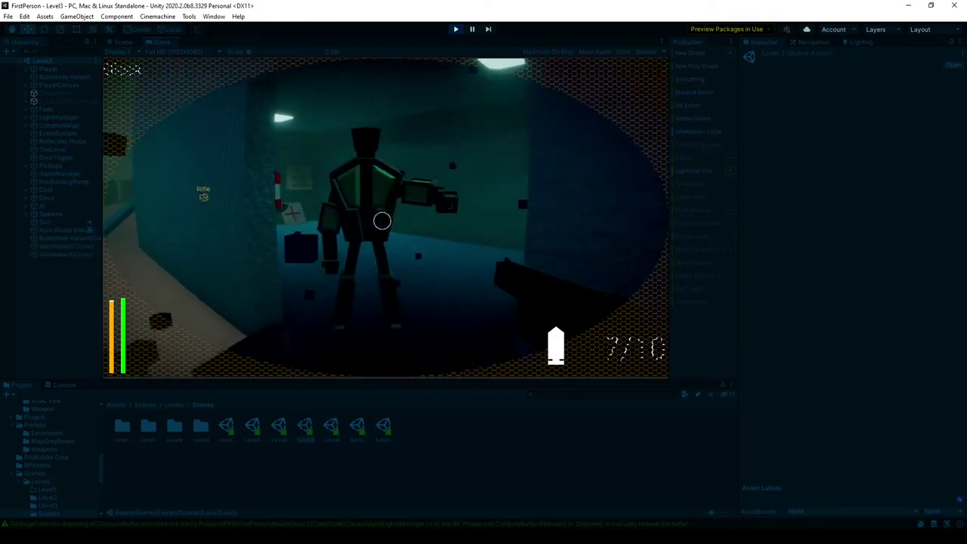
click(382, 220)
click(381, 220)
key(w)
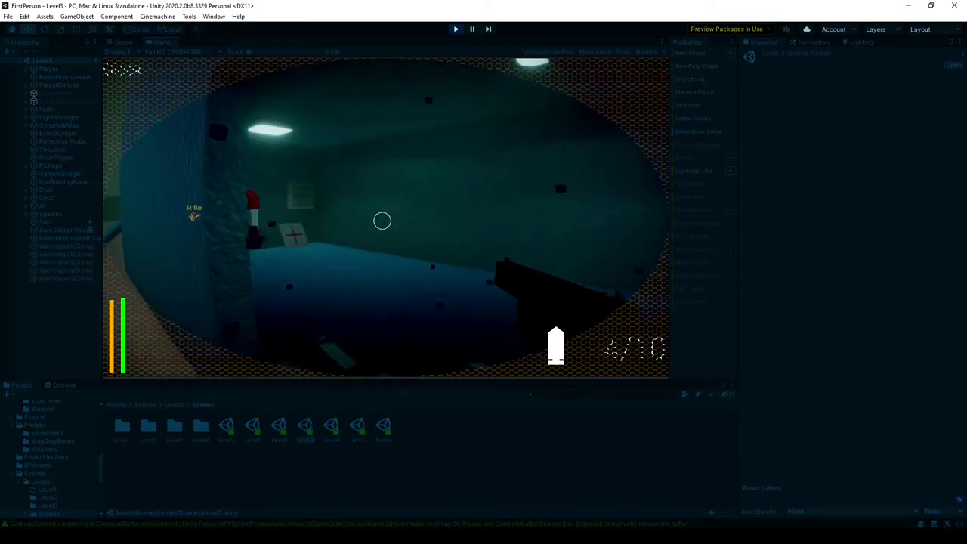
Explore the dark building's interior while switching the pistol's flashlight on and off to compare the lighting.
key(f)
key(w)
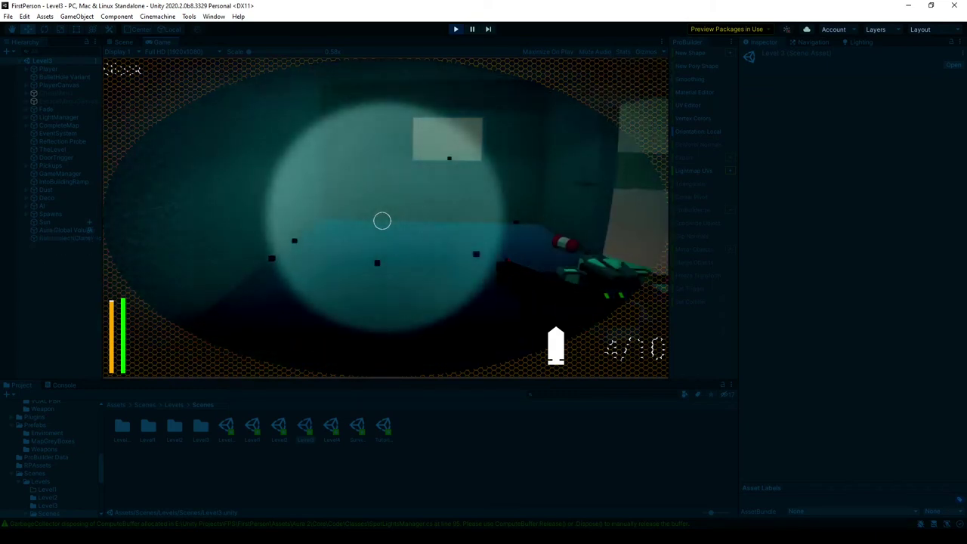
key(w)
key(w)
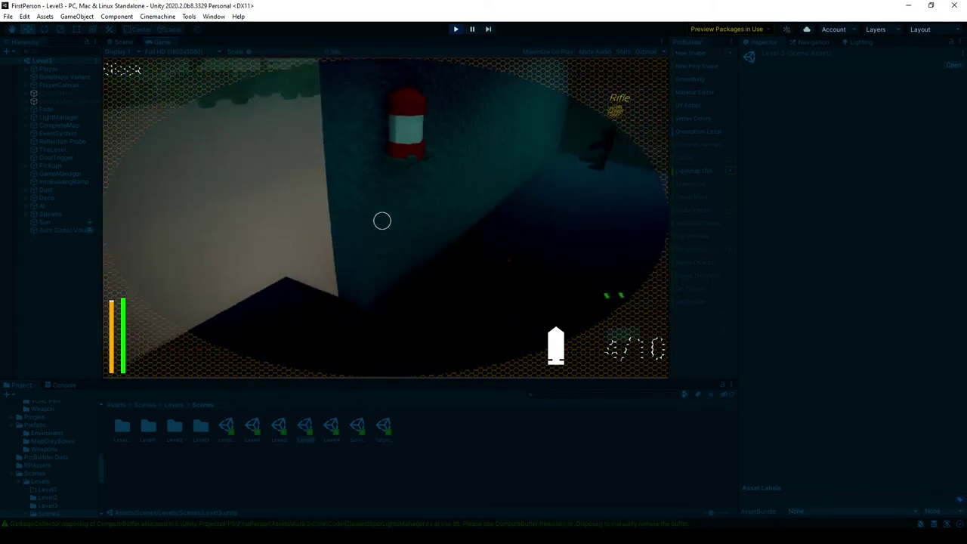
key(f)
key(w)
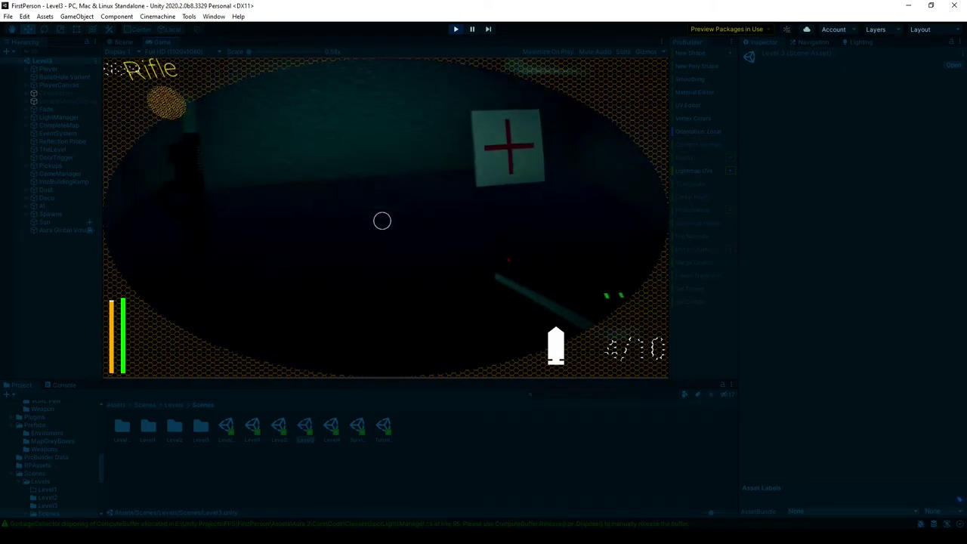
key(f)
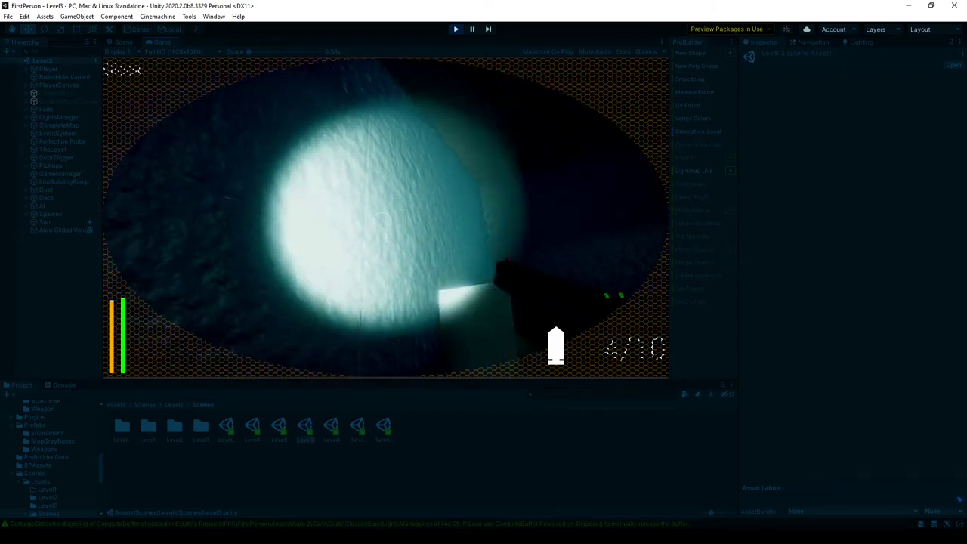
Illuminate the rifle in the dark corner, pick it up and test its flashlight inside the building.
key(w)
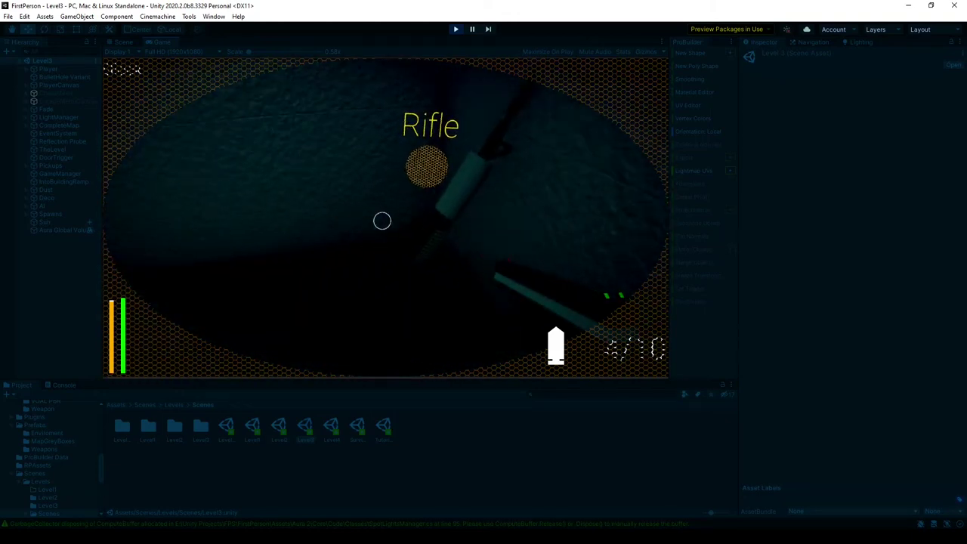
key(f)
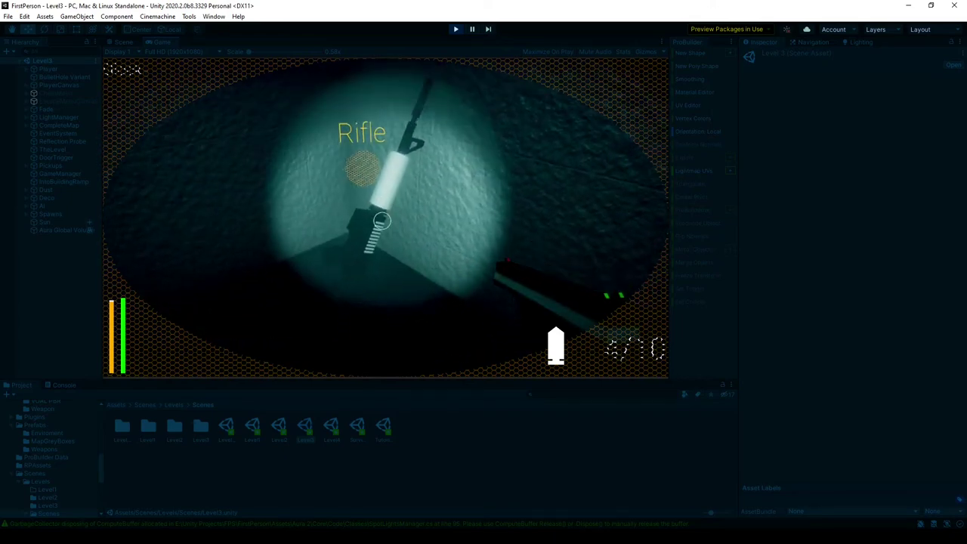
key(w)
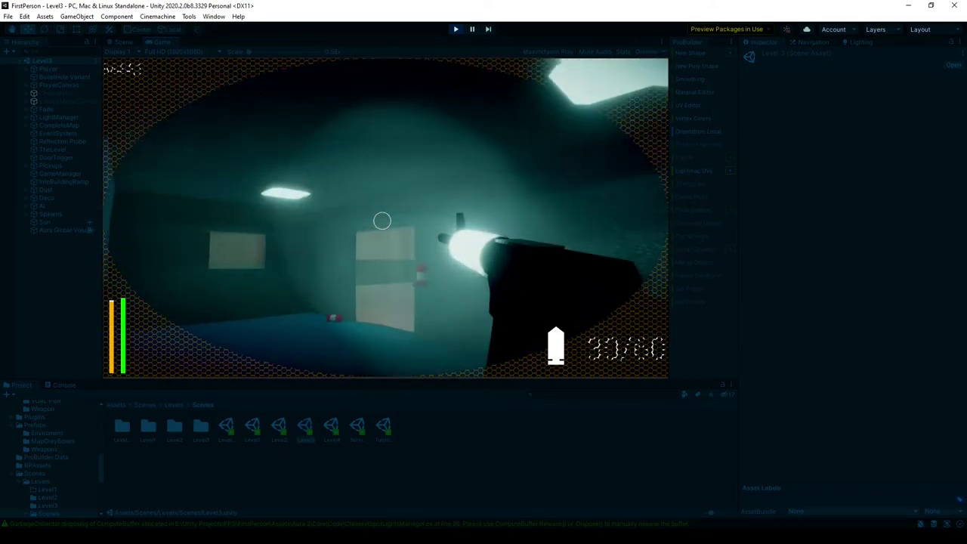
key(f)
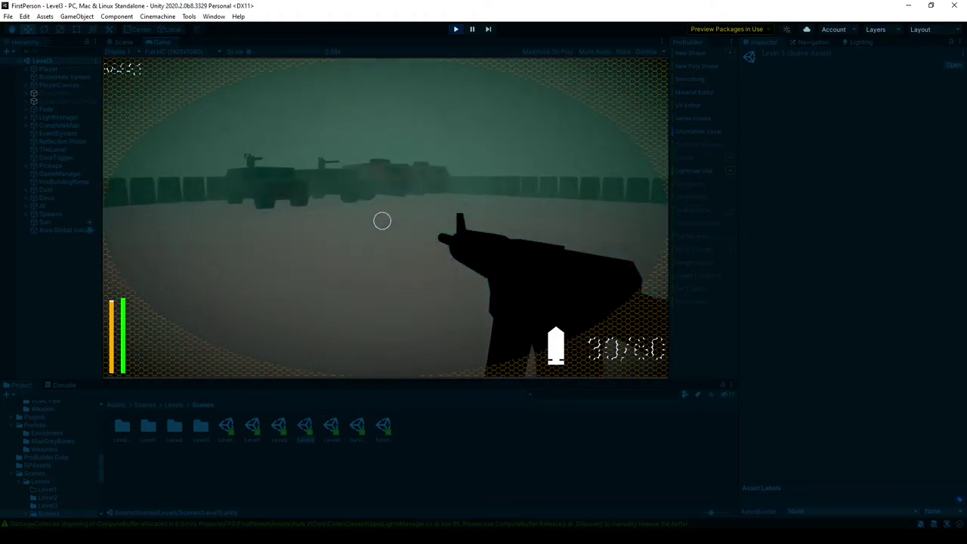
Explore the foggy outdoor area around the vehicles and blue building, testing the rifle's flashlight on a dark wall.
key(w)
key(f)
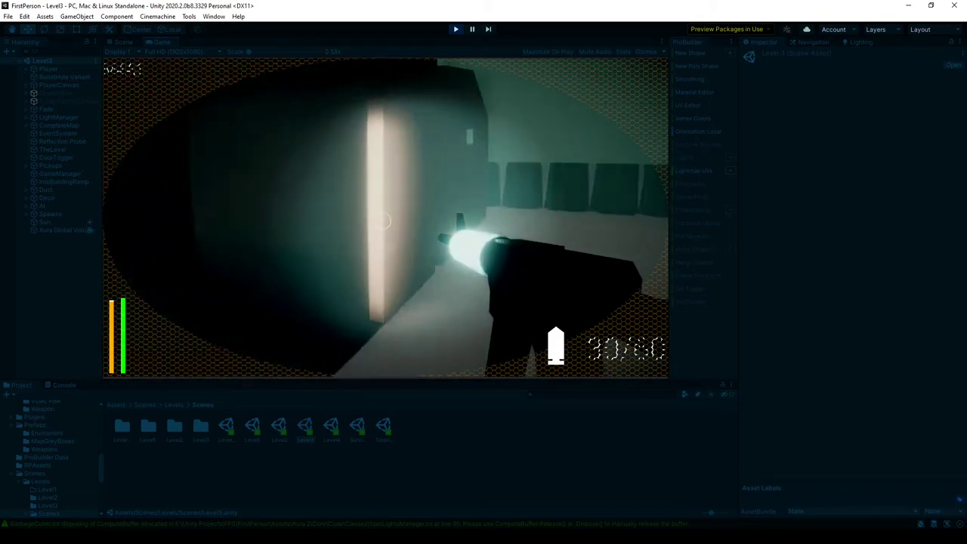
key(f)
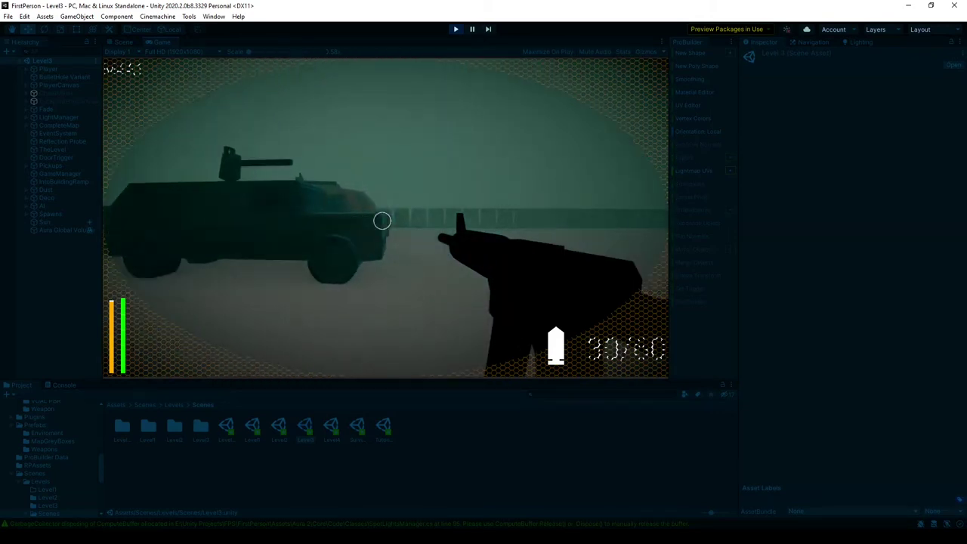
key(w)
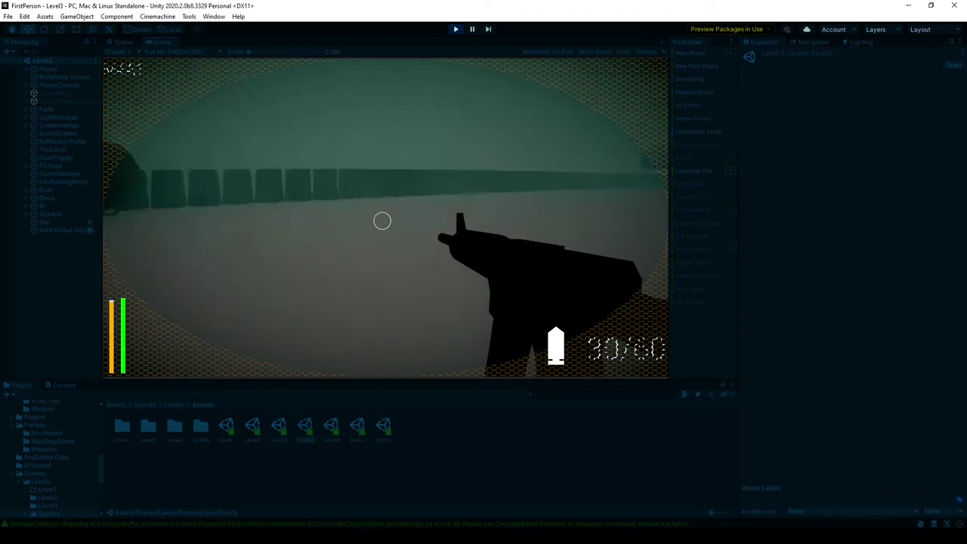
key(w)
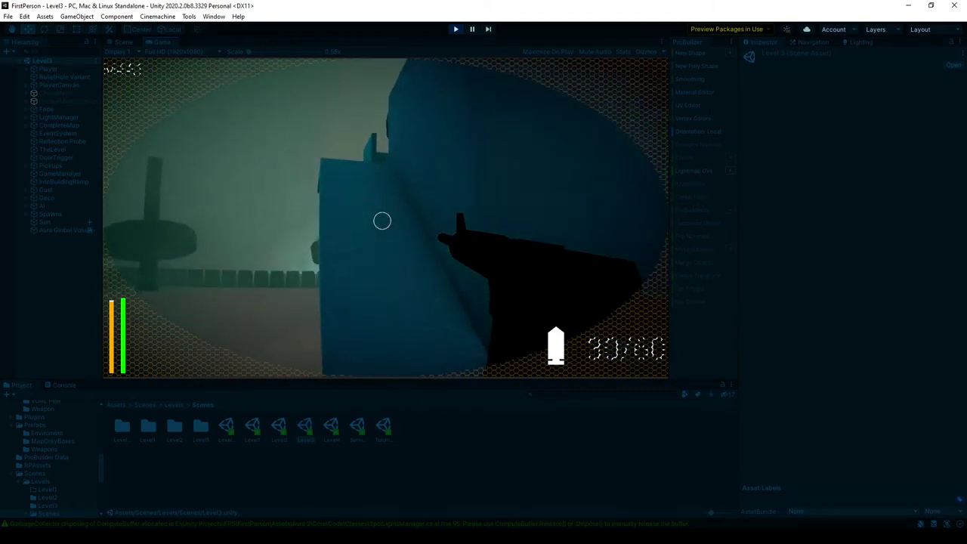
Circle the blue building with its ramp, switch on the flashlight and reload the pistol.
key(a)
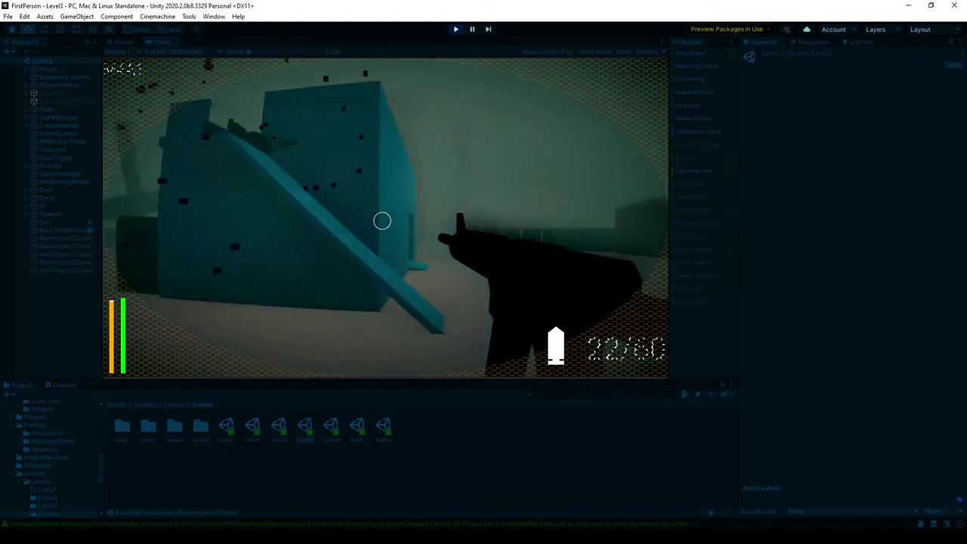
key(w)
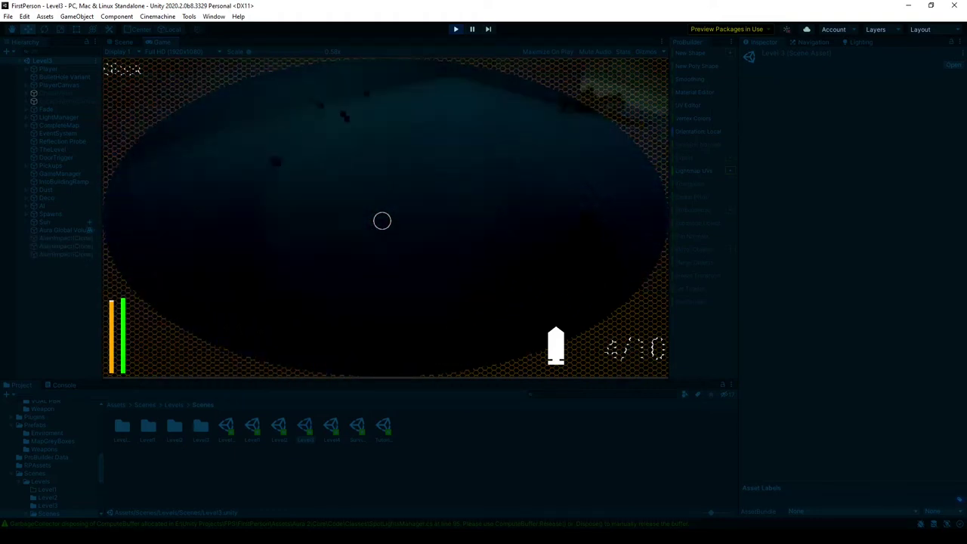
key(f)
key(r)
key(w)
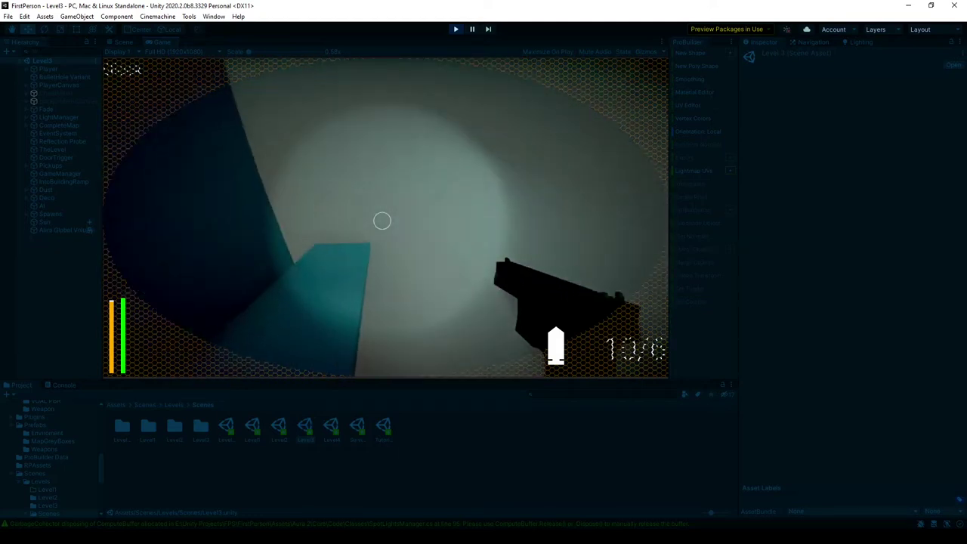
Switch off the flashlight, move up to the blue ledge and shoot the distant enemy with the rifle.
key(w)
key(f)
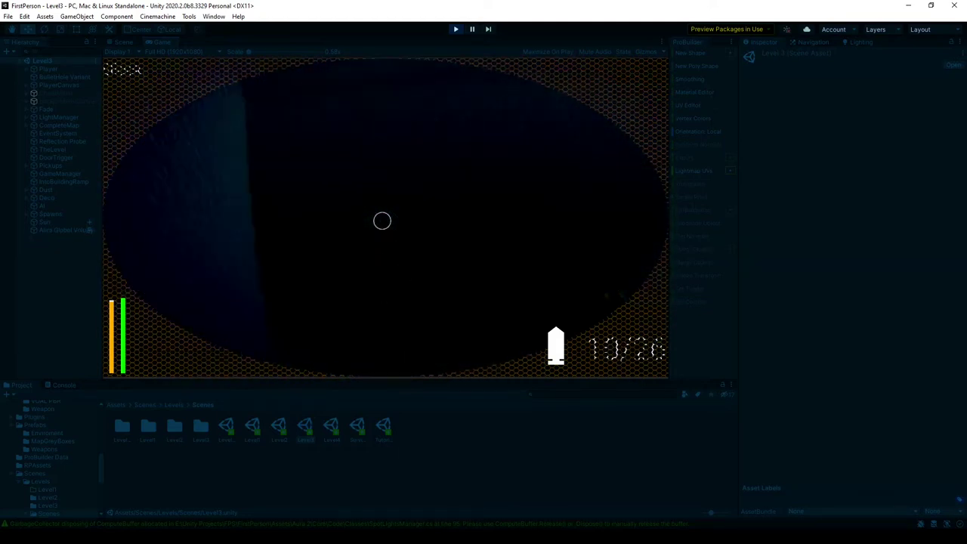
key(w)
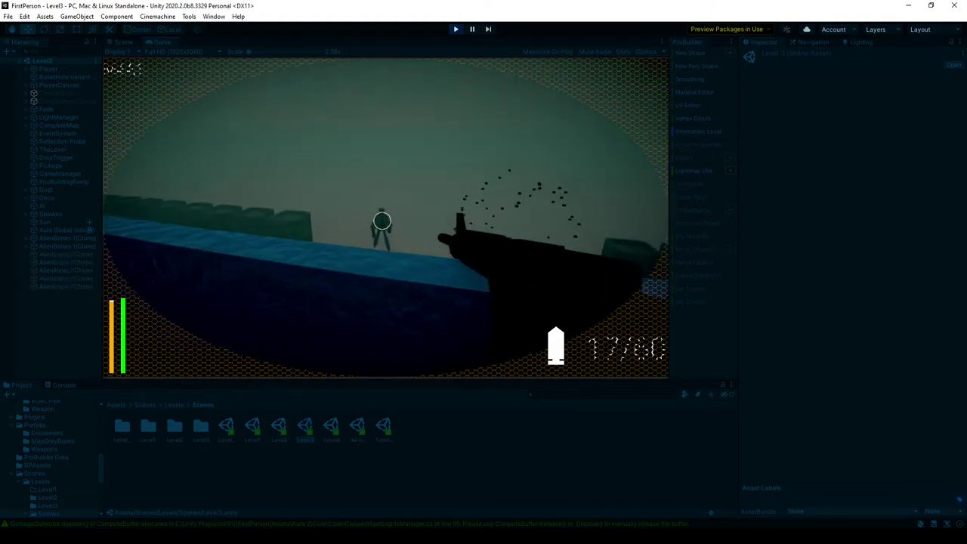
click(382, 221)
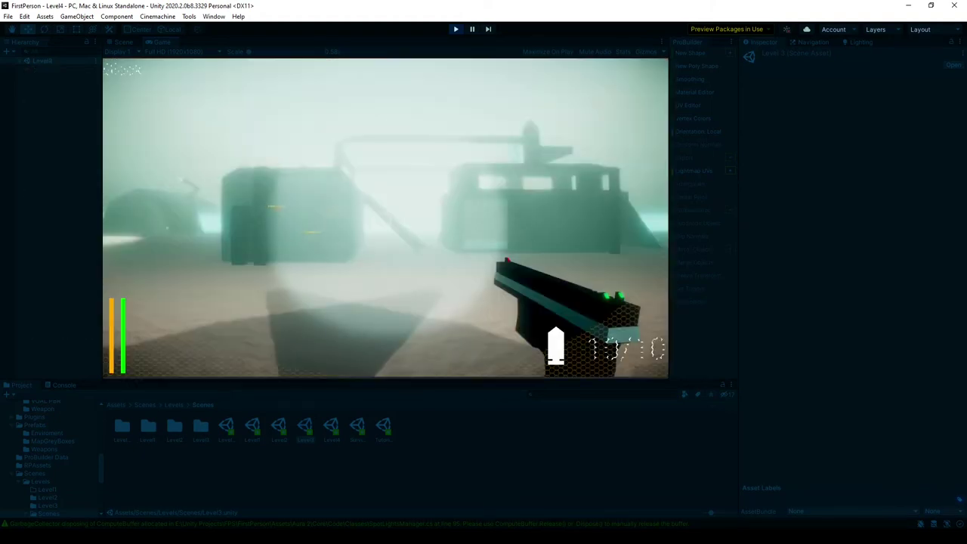
Move toward the blue building with the ammo pickups, stop the play test and look over Level3's outdoor area.
key(w)
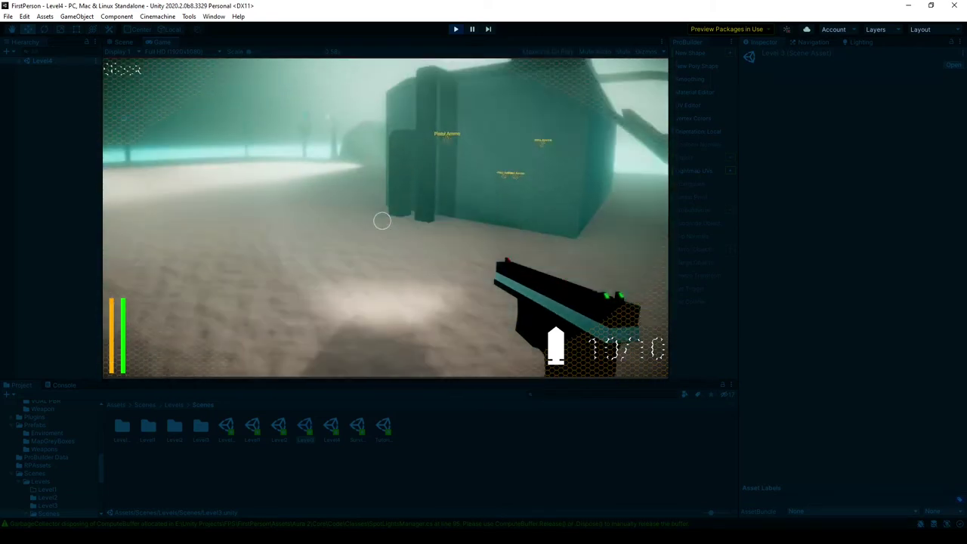
key(Escape)
click(456, 28)
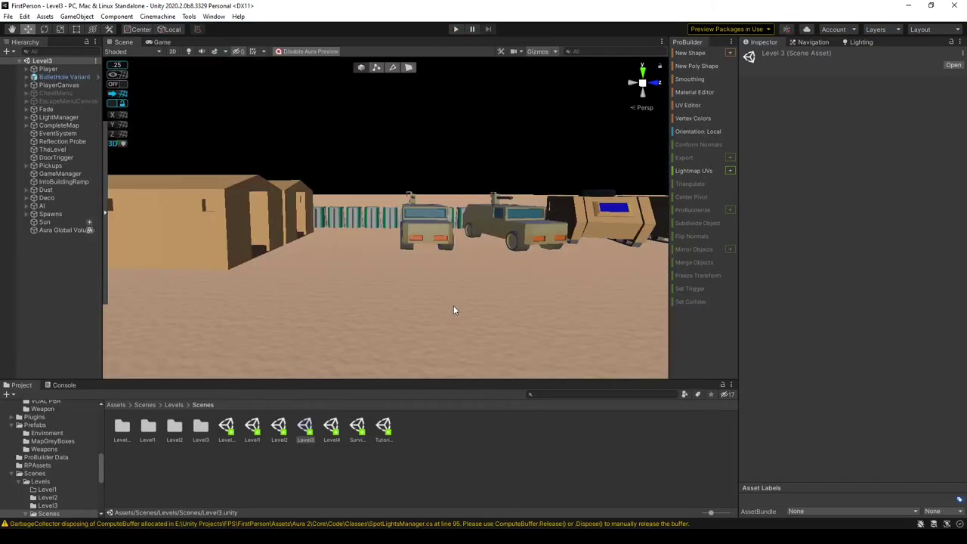
key(s)
right_drag(454, 309, 359, 297)
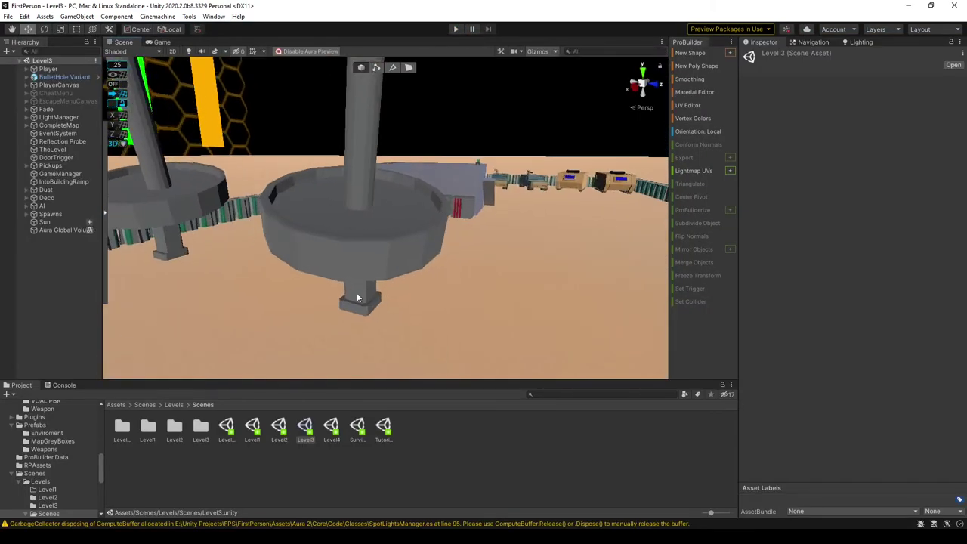
Open Level2 and look through its lit hall and dark corridor up to the doorway flanked by two lights.
double_click(279, 427)
right_drag(477, 144, 352, 234)
key(w)
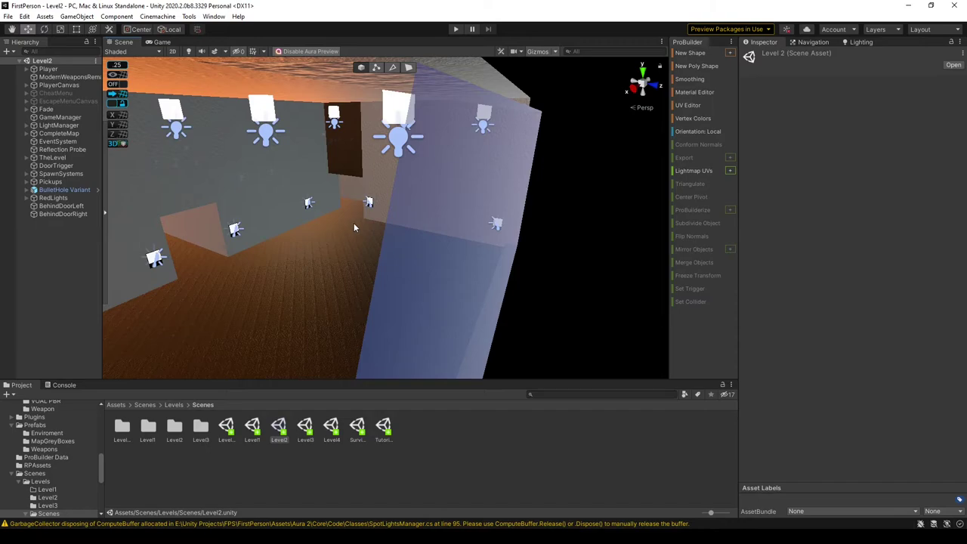
right_drag(355, 227, 259, 128)
key(w)
right_drag(314, 182, 254, 24)
right_drag(207, 76, 490, 352)
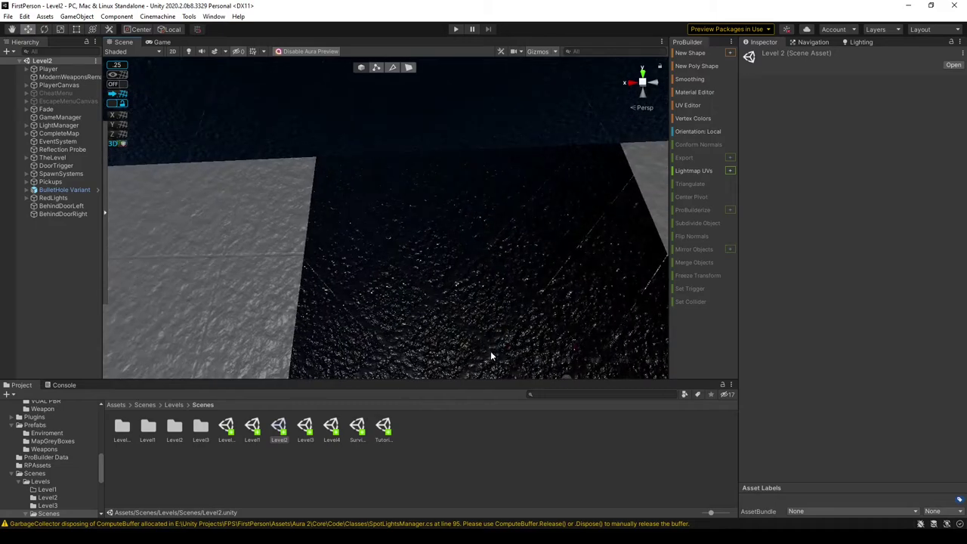
right_drag(343, 274, 400, 236)
right_drag(605, 251, 401, 217)
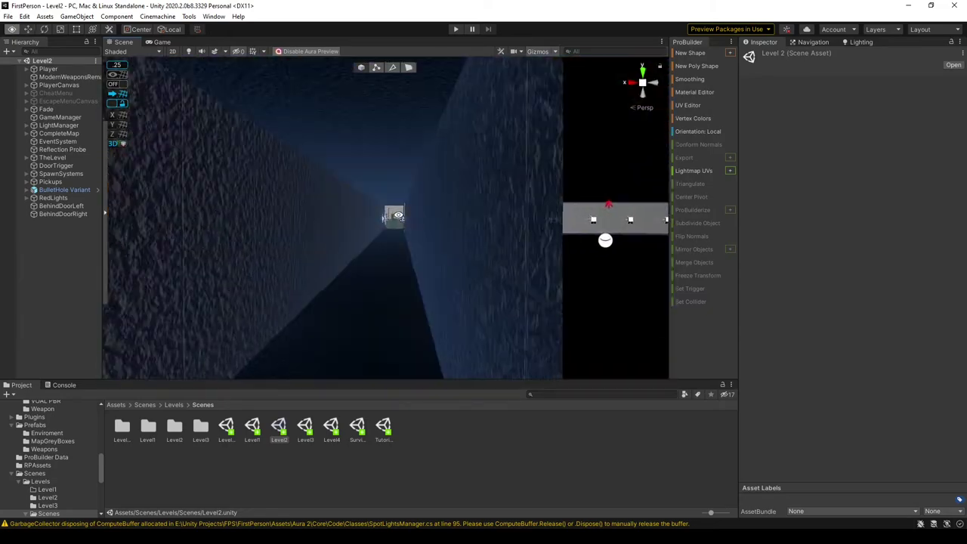
right_drag(329, 351, 454, 272)
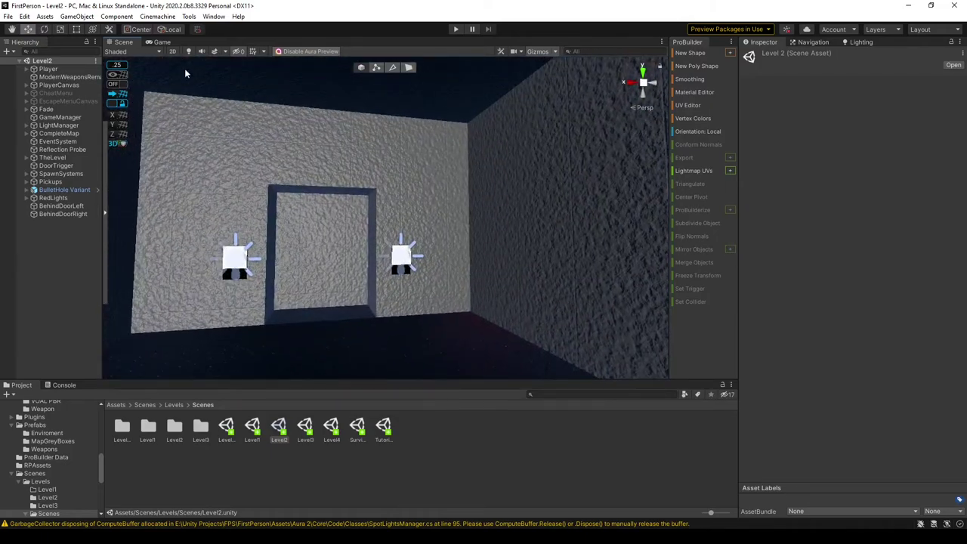
Enable the scene view's visual effects and examine the dark hall's teal and red lighting and the 9MM ammo boxes.
click(214, 54)
right_drag(253, 151, 708, 169)
right_drag(362, 158, 183, 203)
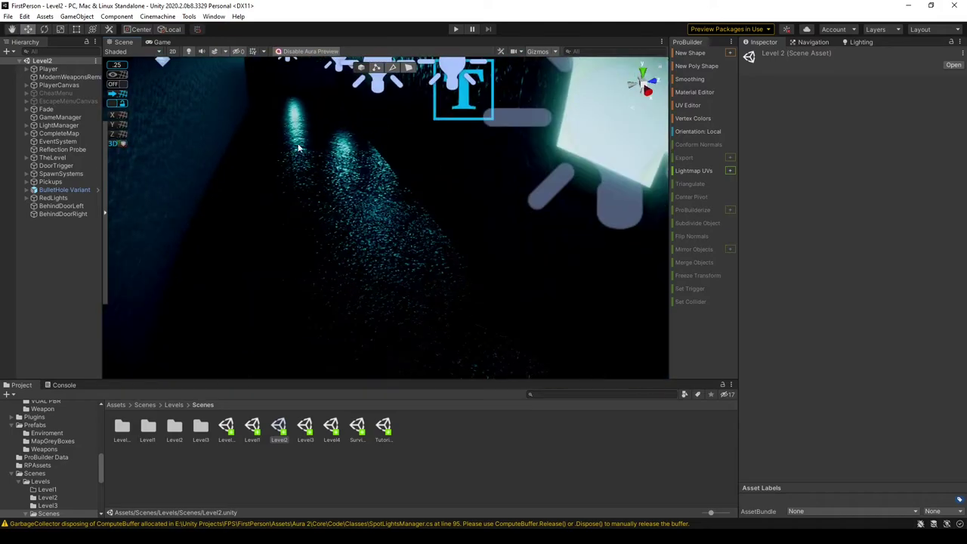
right_drag(259, 151, 448, 149)
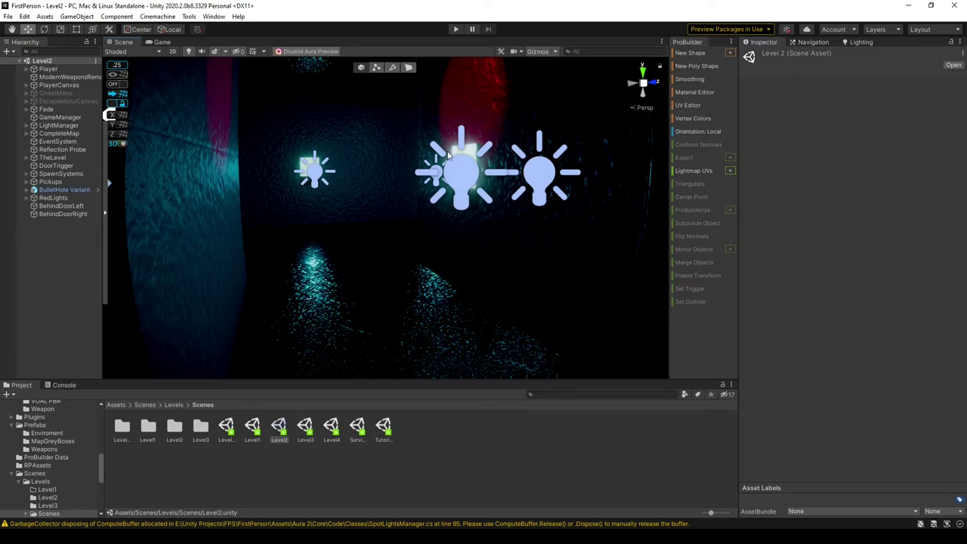
right_drag(428, 153, 377, 204)
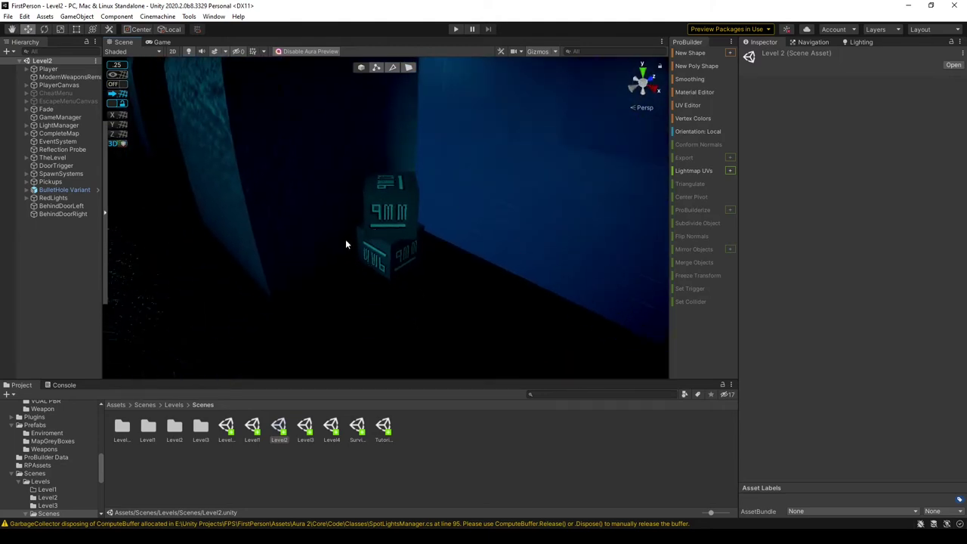
right_drag(479, 209, 289, 102)
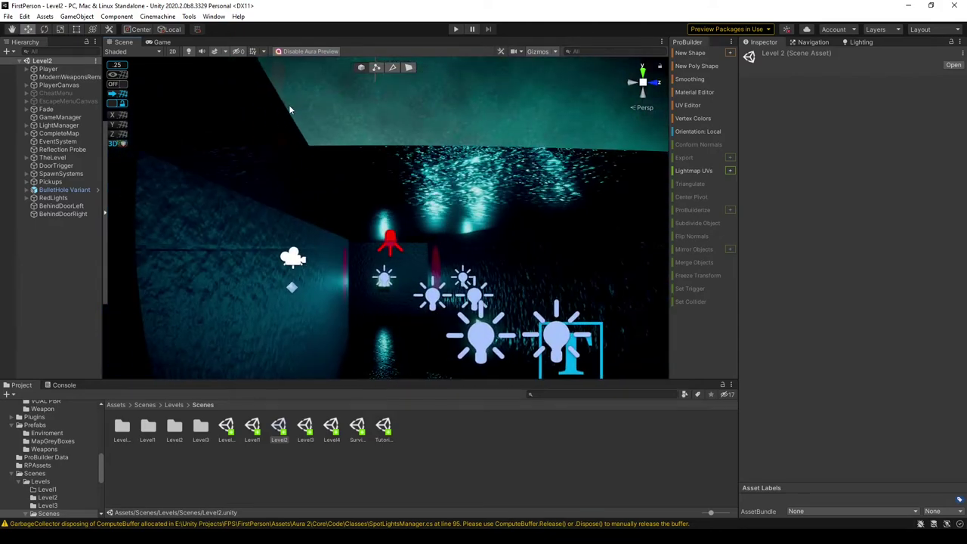
right_drag(345, 162, 455, 19)
Start play-testing Level2 and pick up the handgun in the dark hall.
click(455, 28)
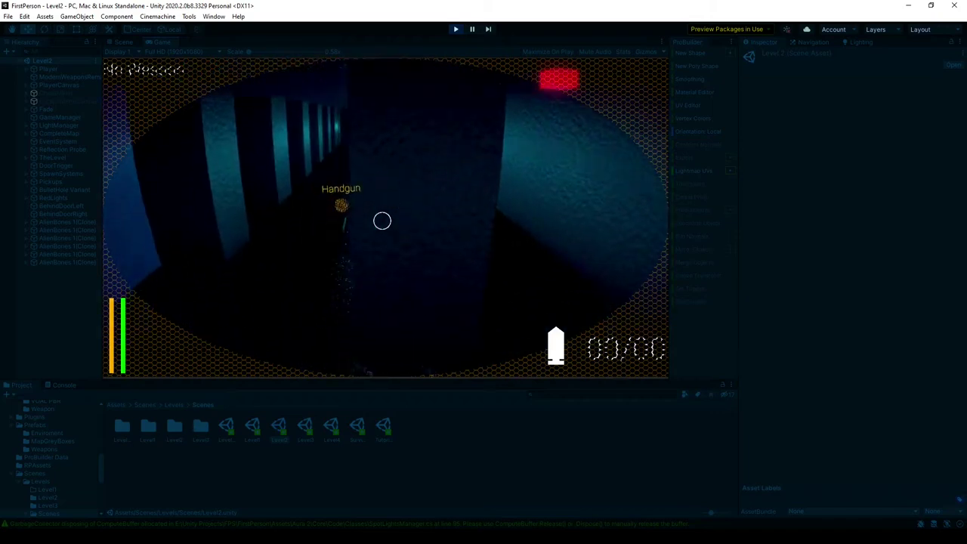
key(w)
key(e)
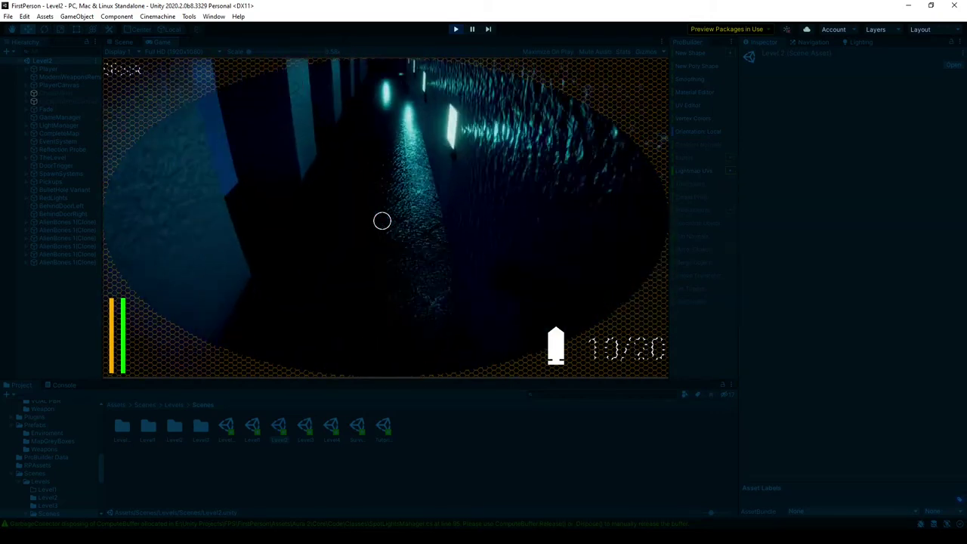
Light the corner with the flashlight and collect the 9MM ammo boxes there.
key(w)
key(f)
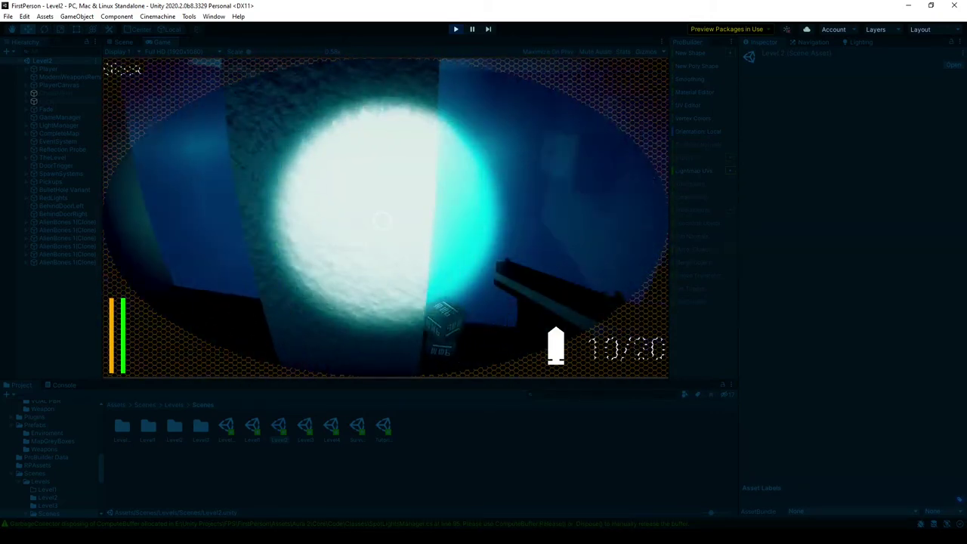
key(w)
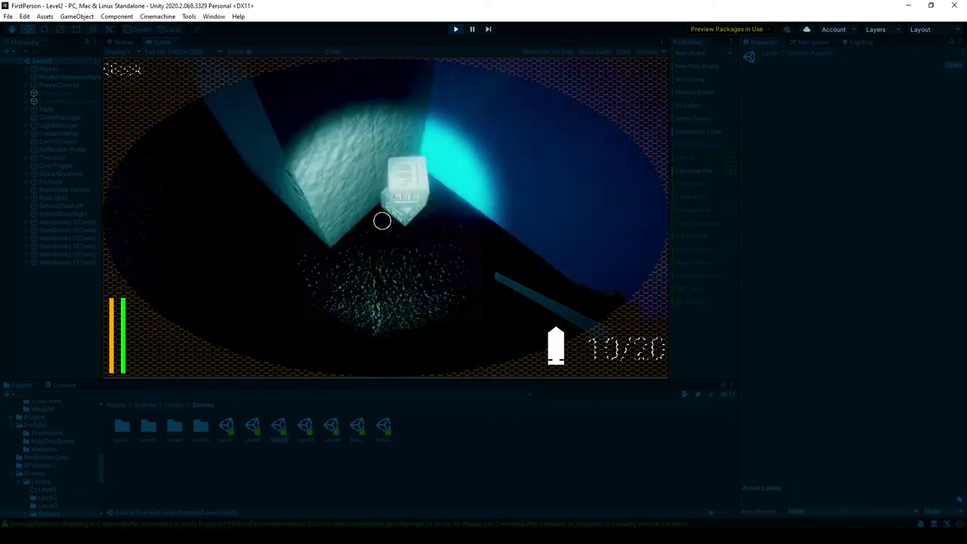
key(e)
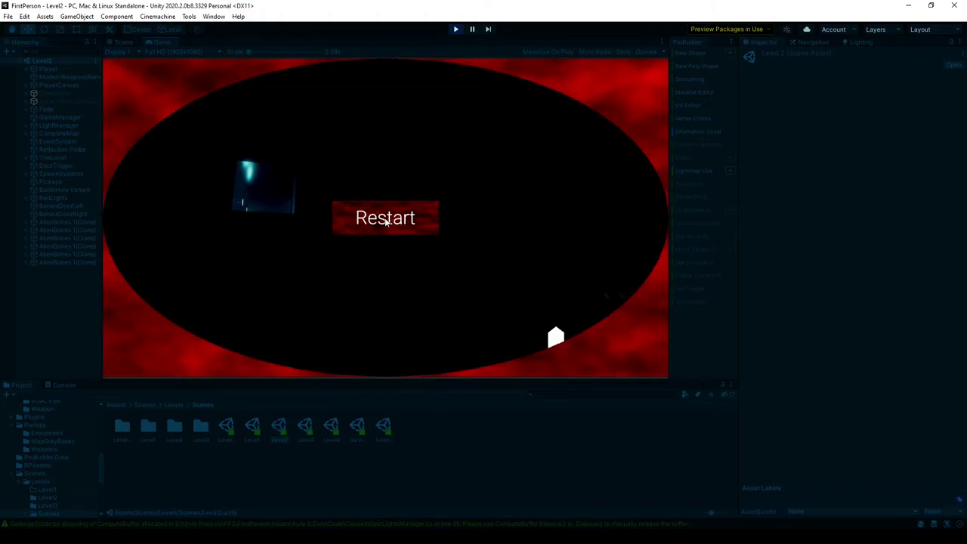
Restart Level2 and collect the handgun and the ammo again.
click(402, 224)
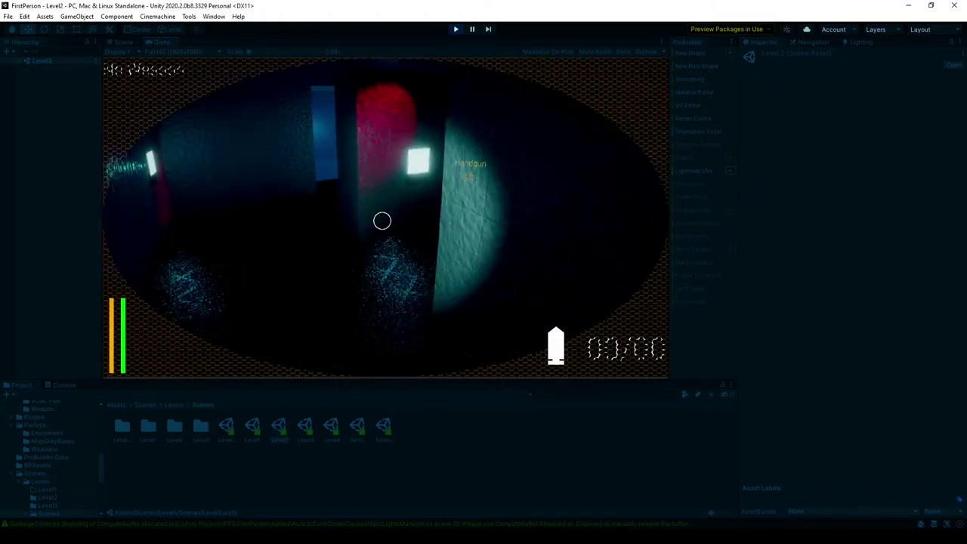
key(e)
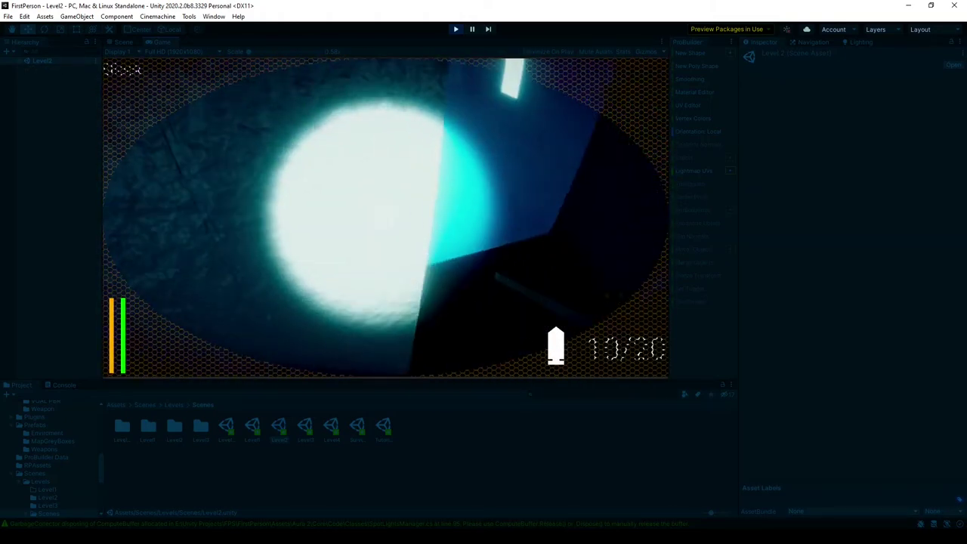
key(e)
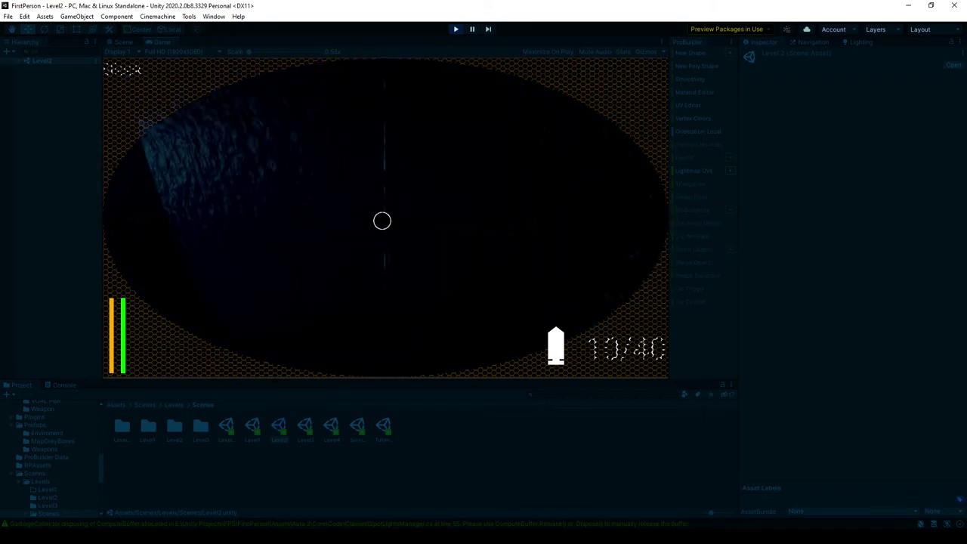
Toggle the flashlight and explore the dark hall around its red wall, lamps and blue panel.
key(w)
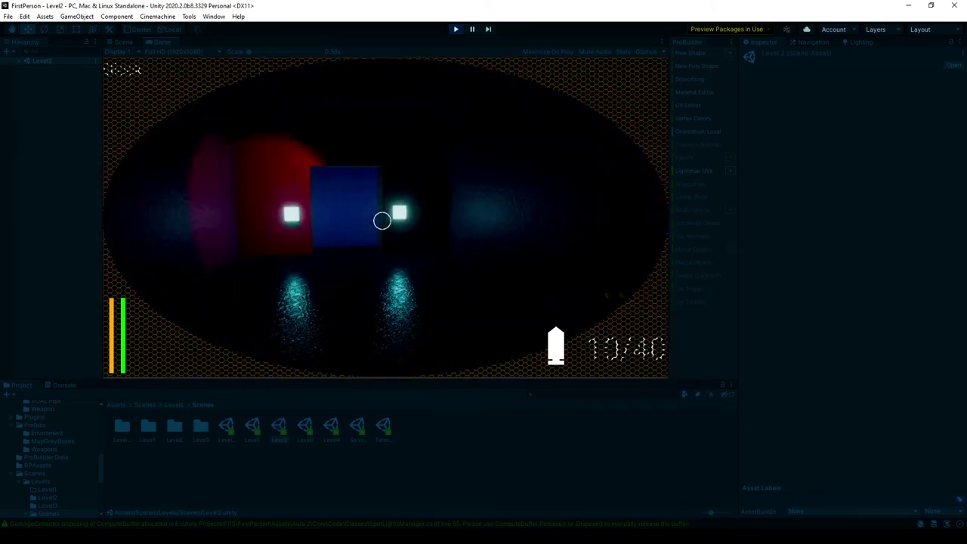
key(f)
key(w)
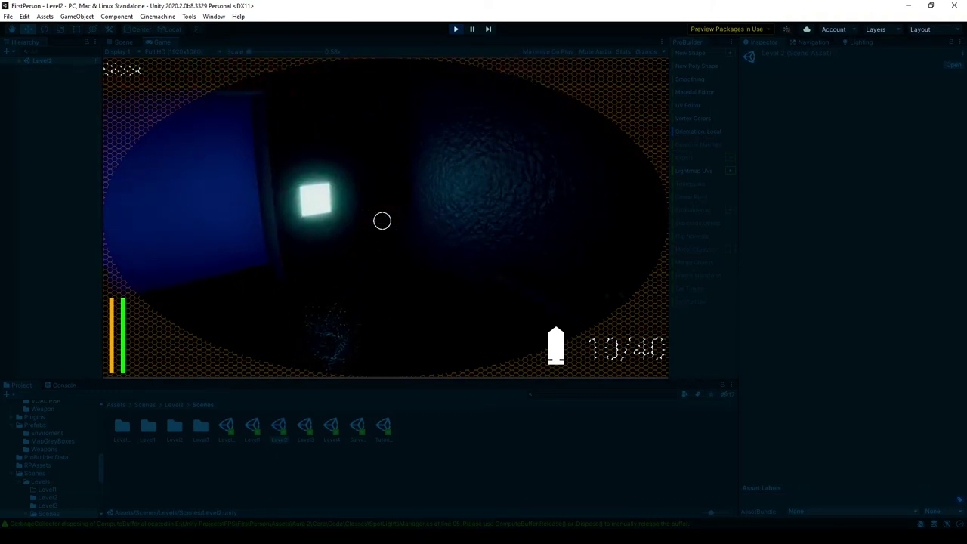
key(s)
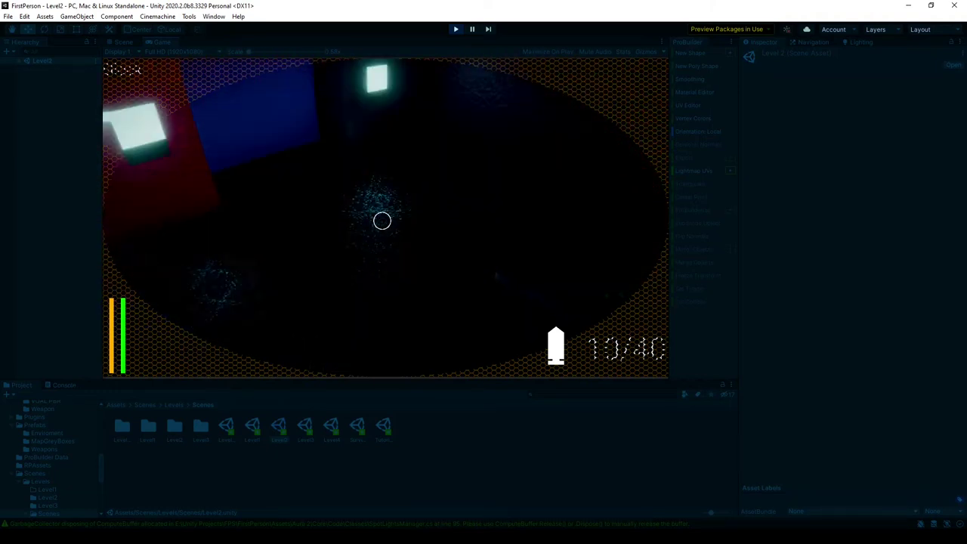
key(w)
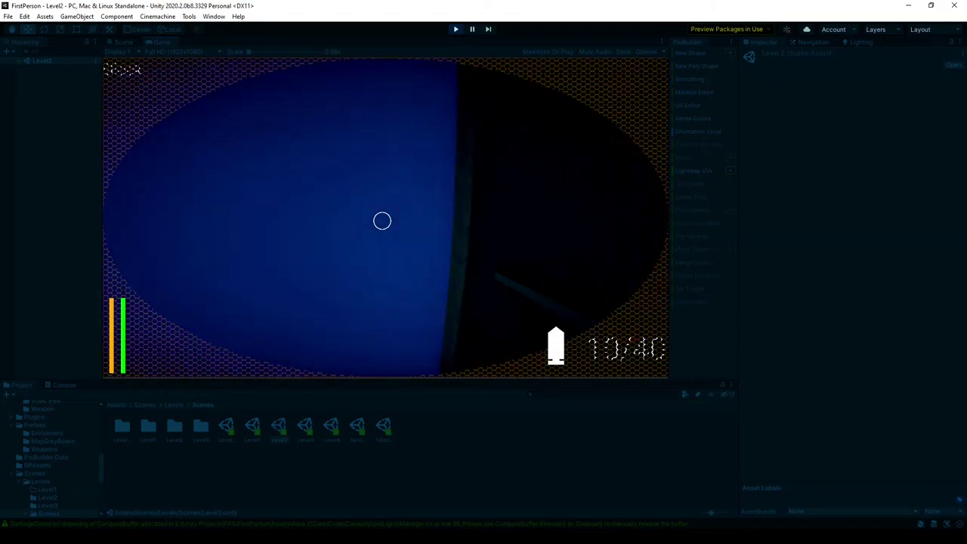
Enter the lit room with the large window, shoot the enemies in the red doorway and reload the handgun.
key(w)
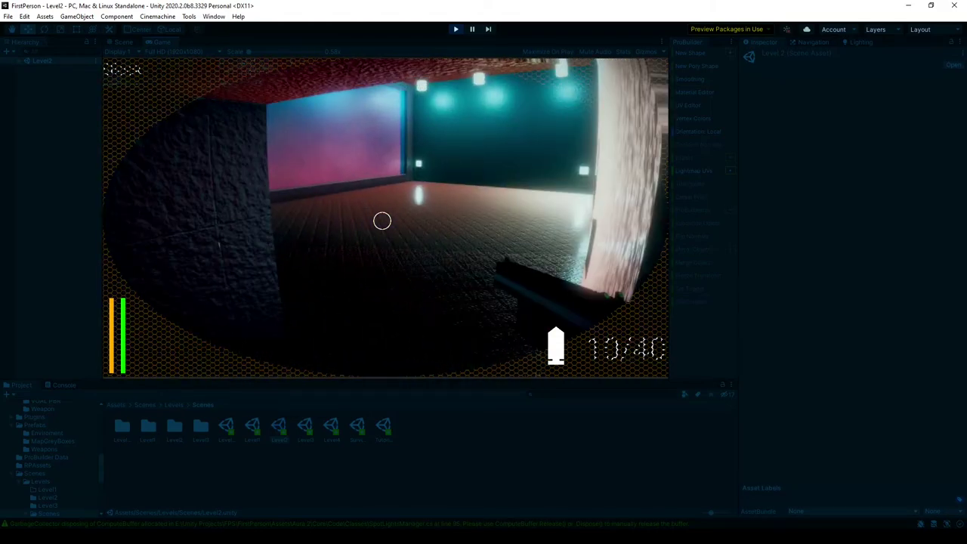
key(w)
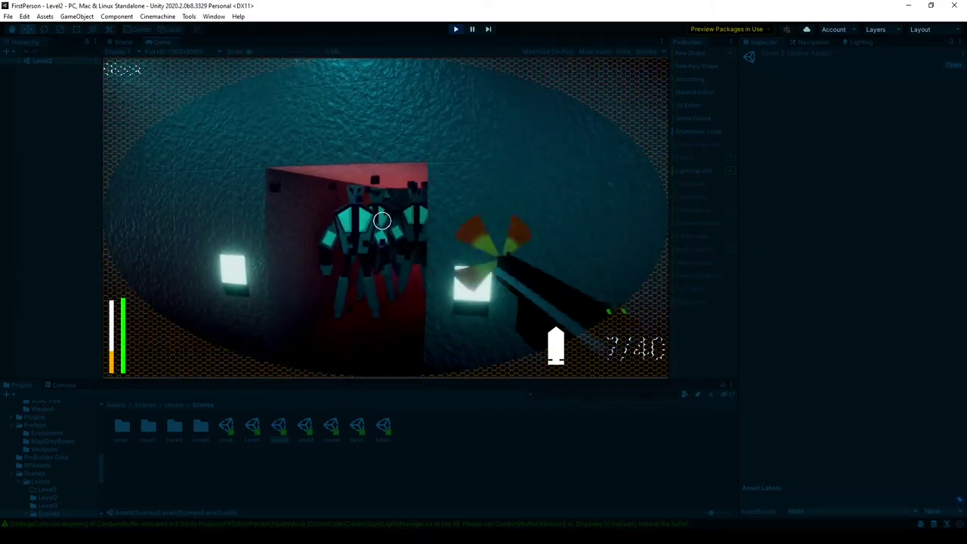
key(w)
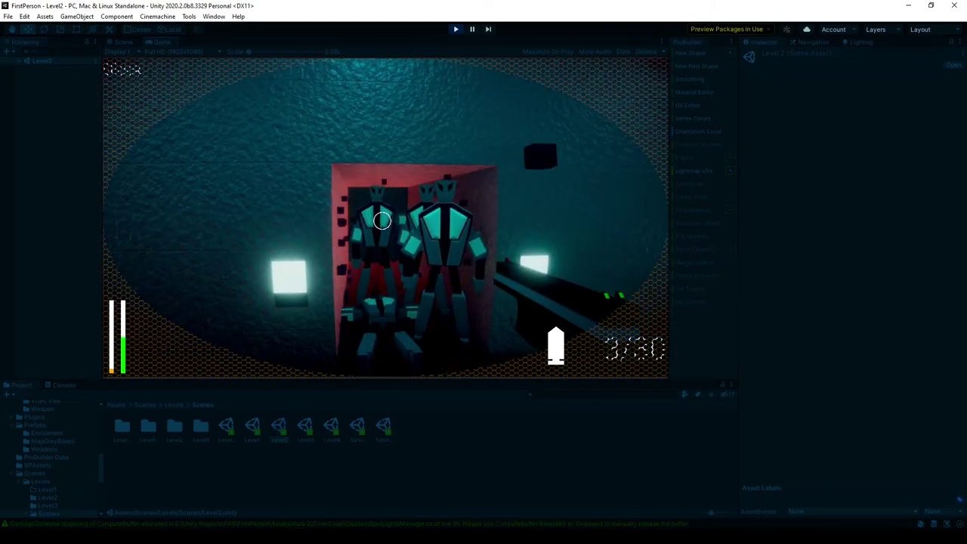
click(382, 220)
key(r)
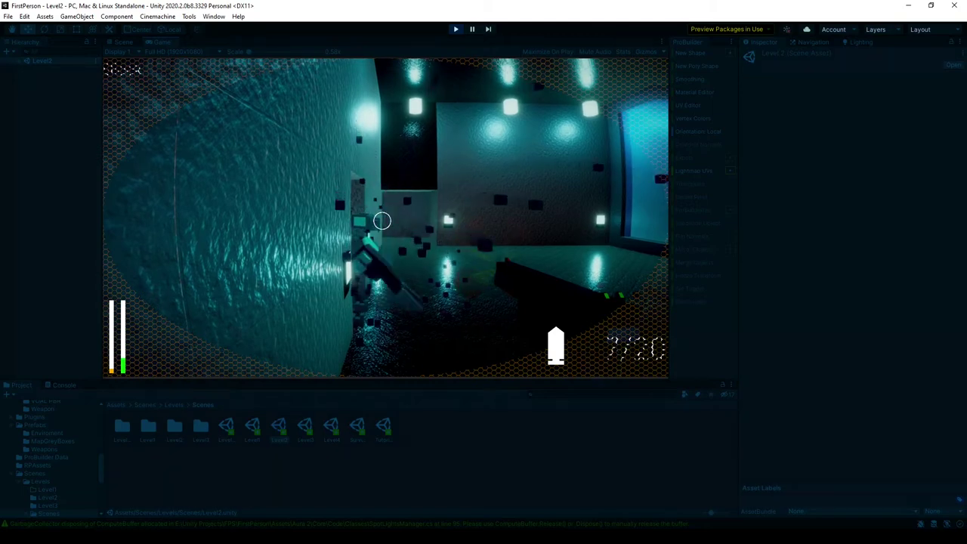
Shoot the remaining enemies in the red doorway and move on into Level3.
click(382, 220)
click(382, 221)
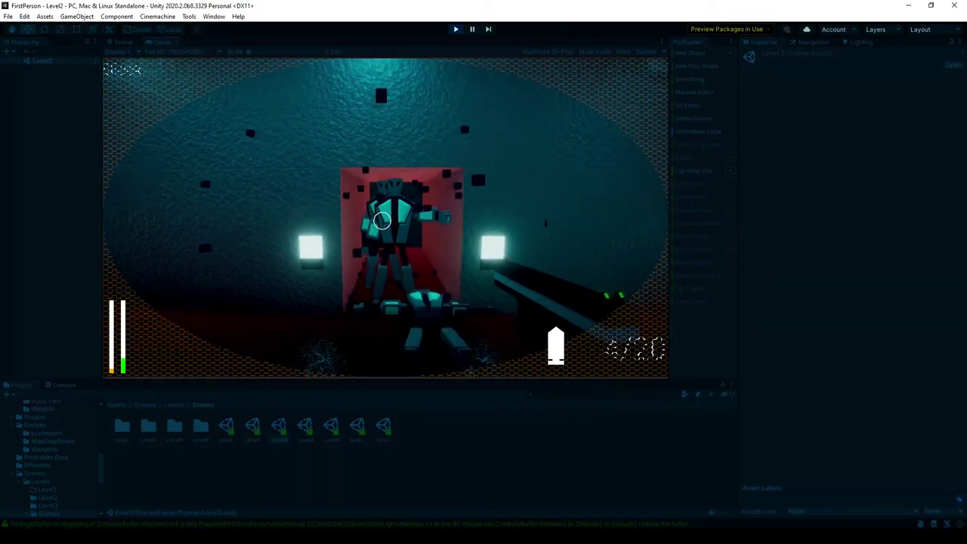
click(381, 219)
click(381, 220)
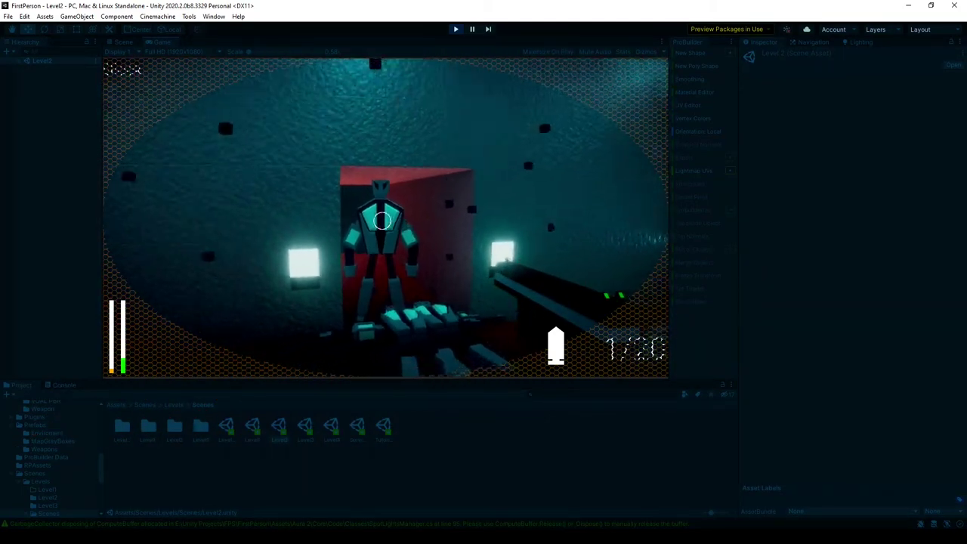
key(w)
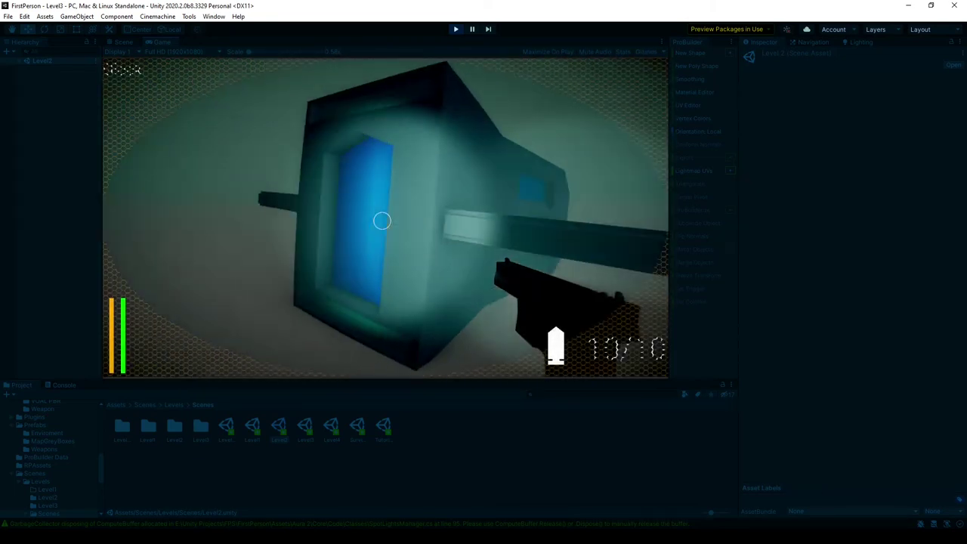
Walk along the vehicle with blue windows in Level3, toggling the flashlight to test it on the bodywork.
key(w)
key(w)
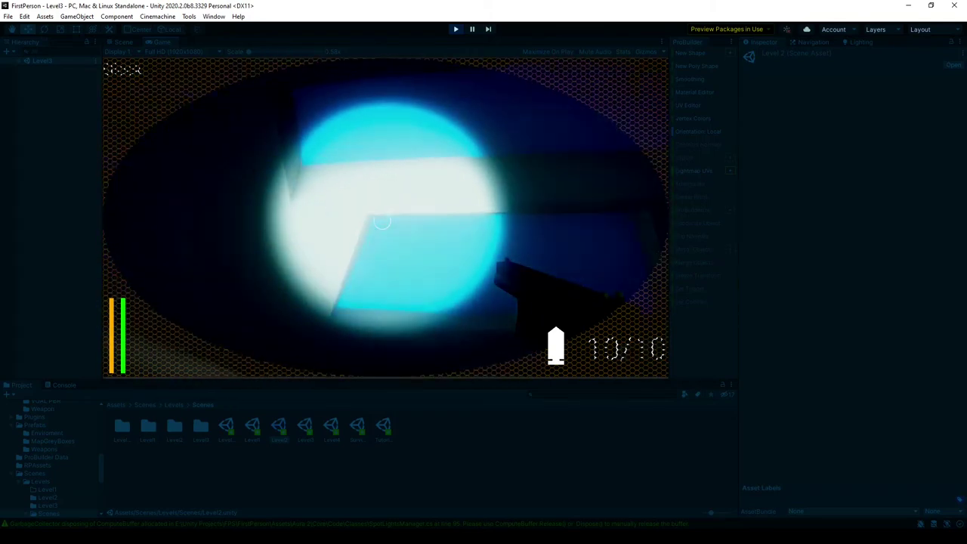
key(w)
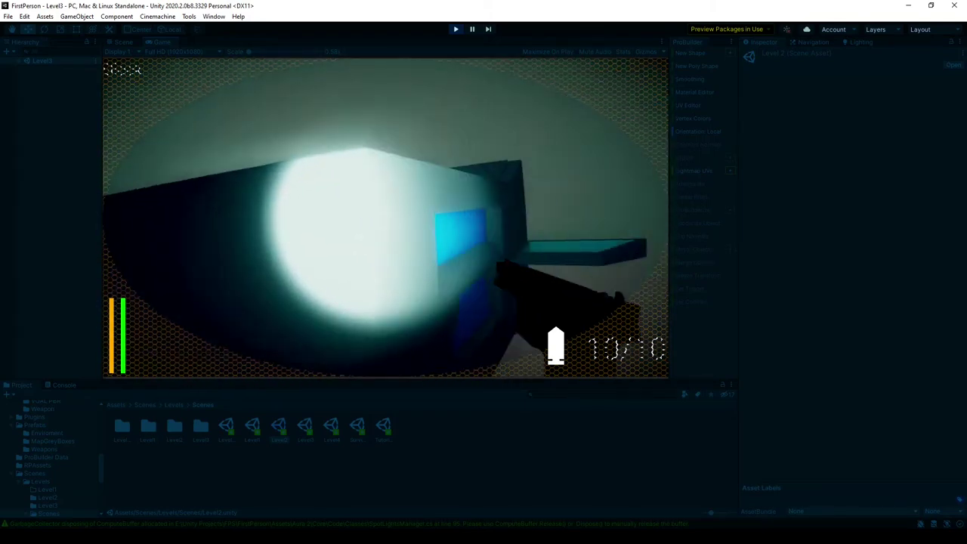
key(a)
key(f)
key(f)
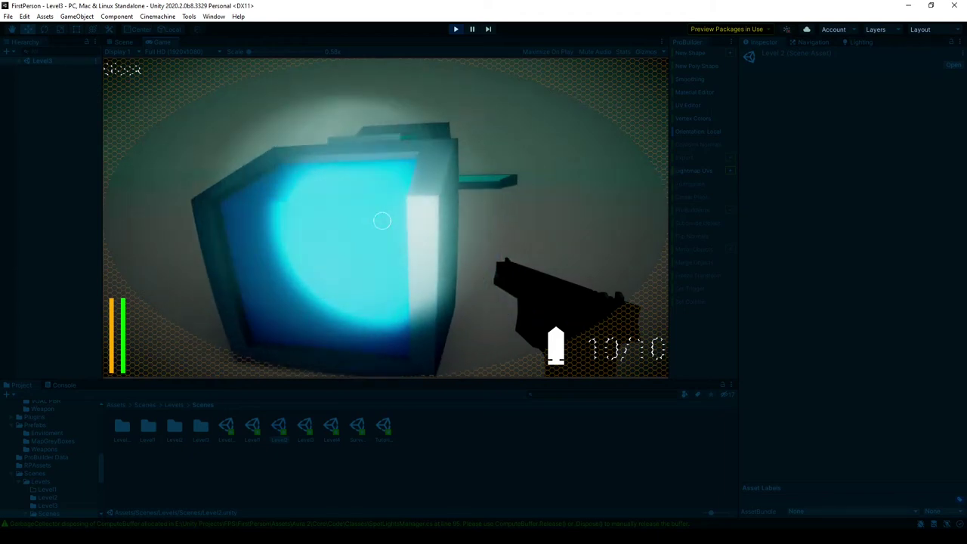
Circle further around the vehicle, switch off the flashlight and move up close to its blue window.
key(a)
key(w)
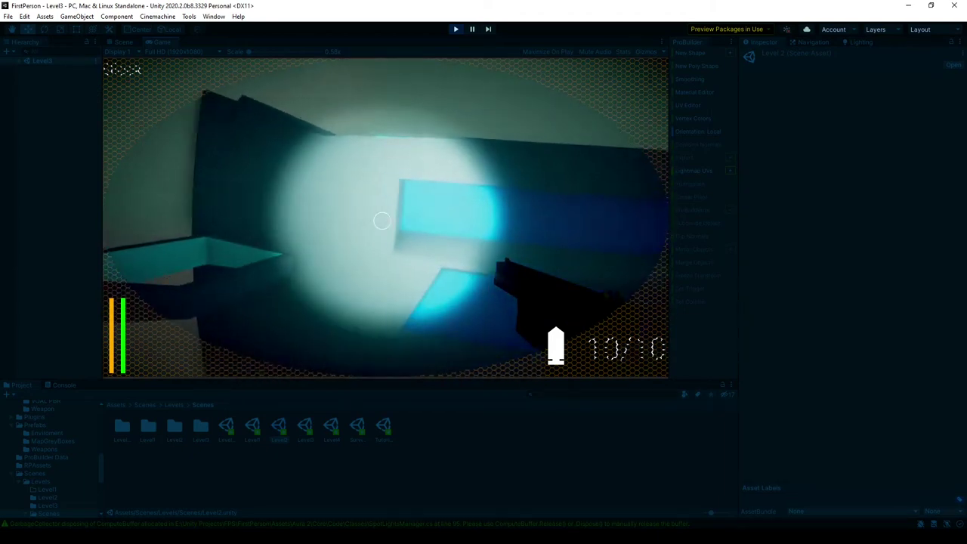
key(a)
key(f)
key(w)
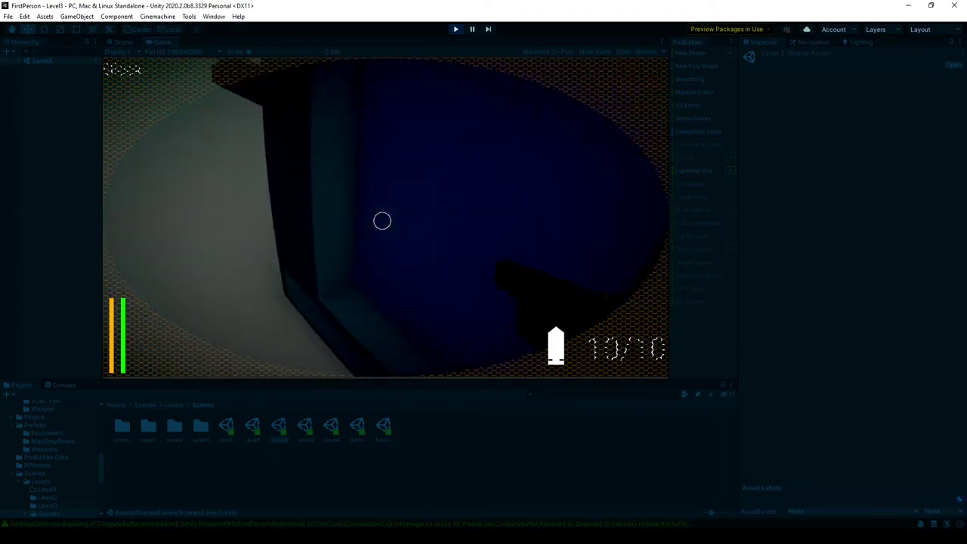
Test the flashlight on and off at the vehicle's blue window, then pause the game and end the Level3 play test.
key(f)
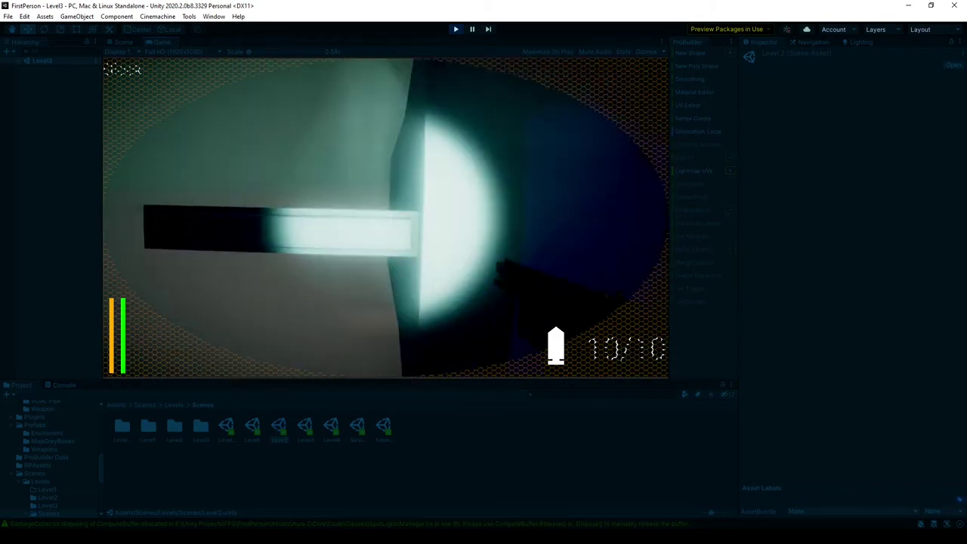
key(f)
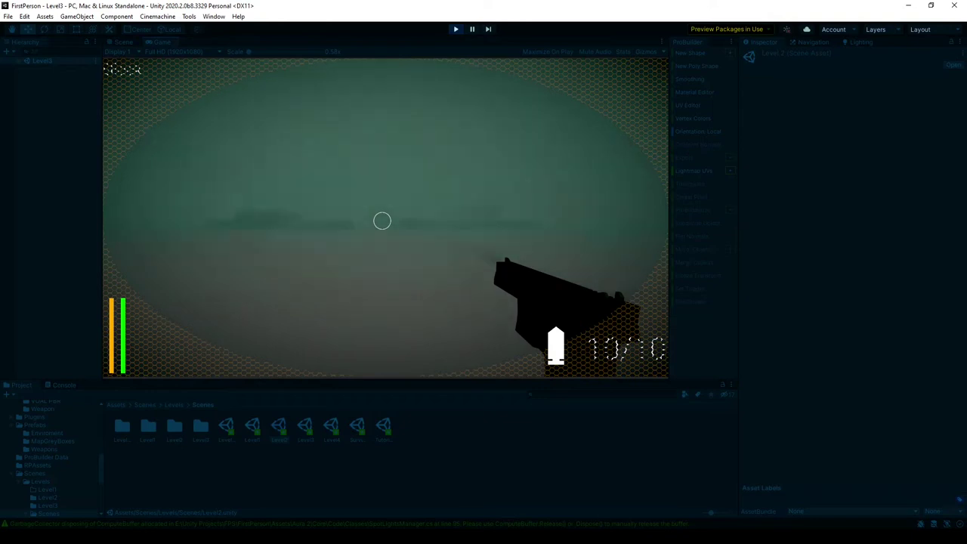
key(Escape)
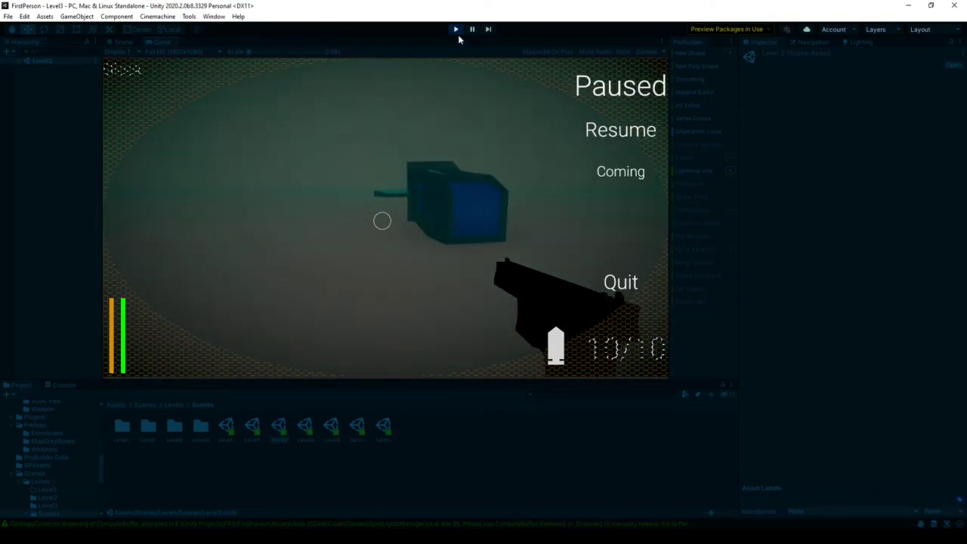
click(456, 29)
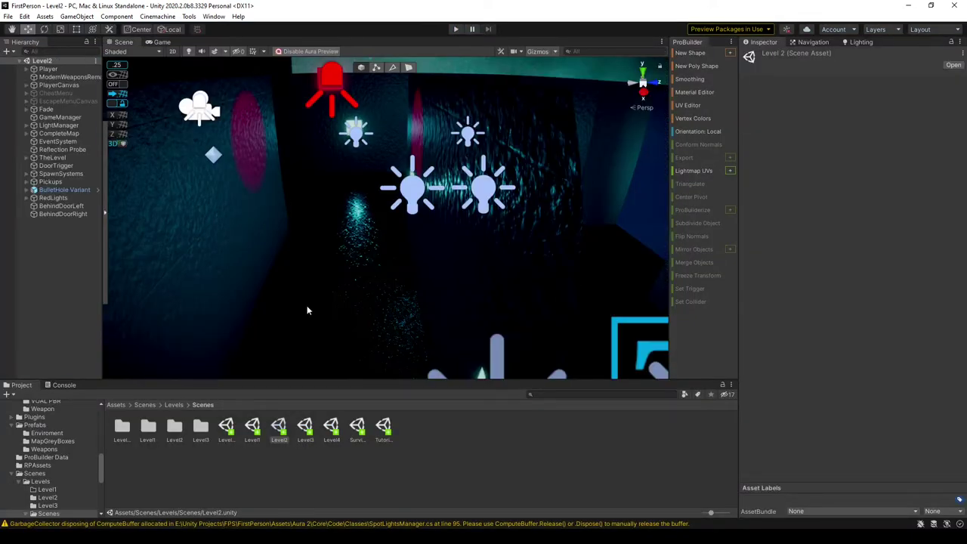
Open the Level1 scene and examine the lighting around the curved corridor section and adjoining dark walls.
double_click(250, 427)
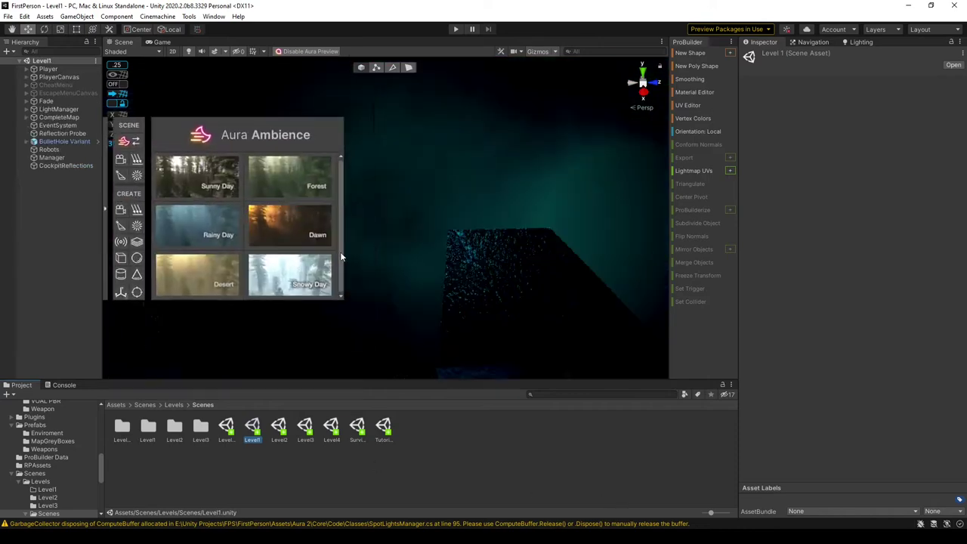
right_drag(340, 252, 349, 523)
key(s)
right_drag(401, 348, 179, 4)
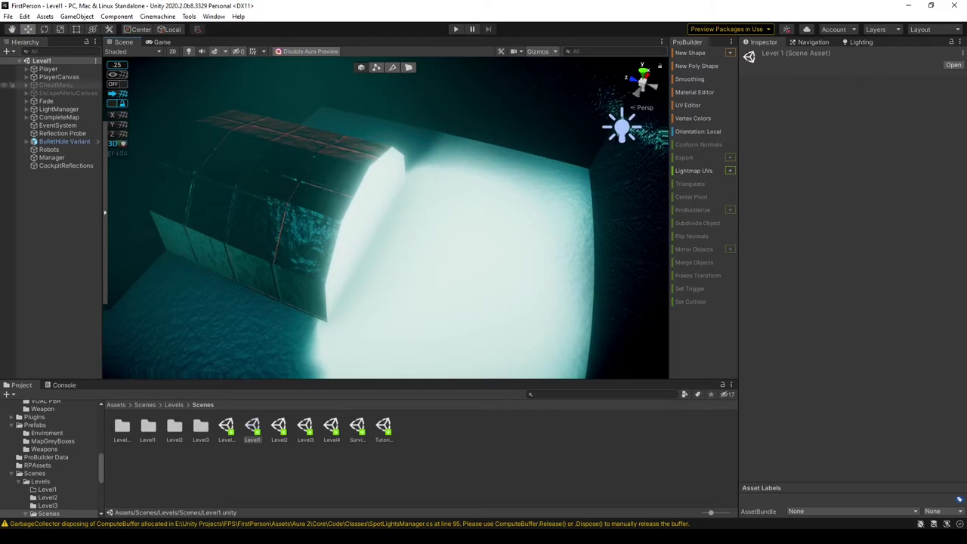
right_drag(453, 219, 8, 198)
mouse_move(312, 273)
right_down()
mouse_move(282, 268)
mouse_move(298, 272)
right_up()
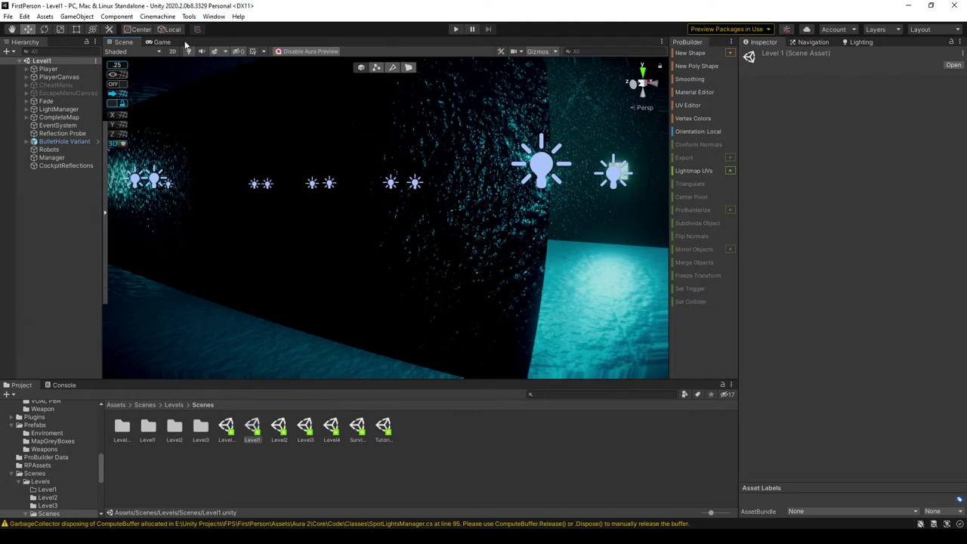
Examine the wall lights, floor reflections and brightly lit corridor end in Level1.
right_drag(171, 313, 131, 296)
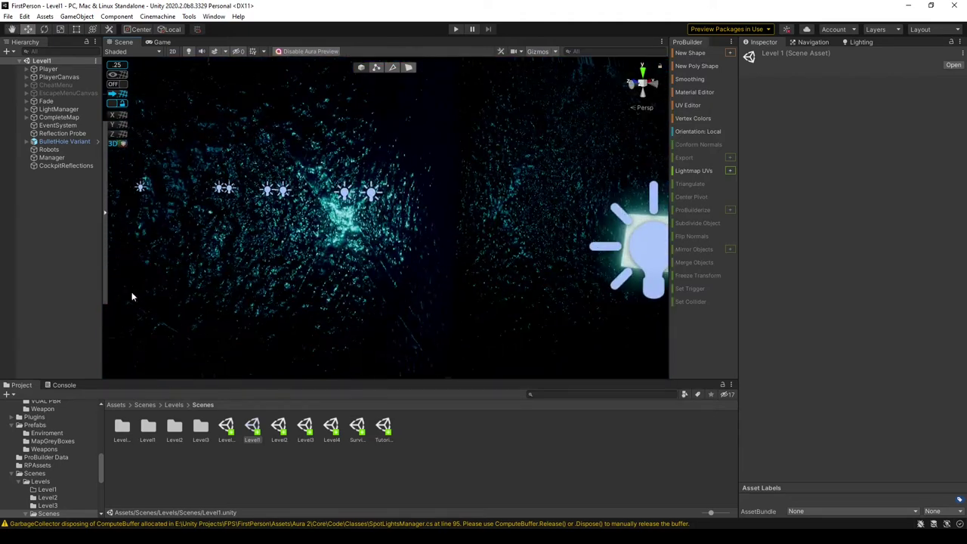
right_drag(430, 255, 659, 226)
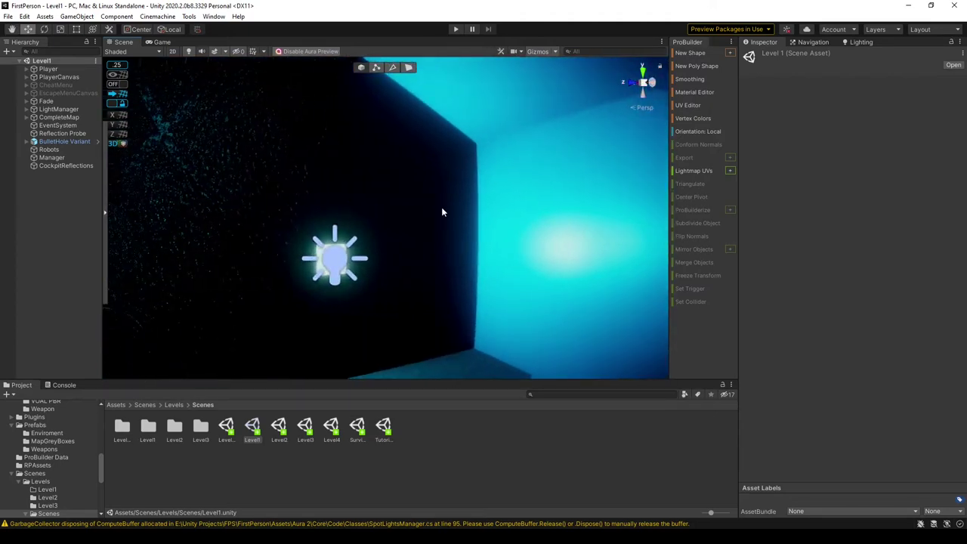
right_drag(443, 212, 333, 306)
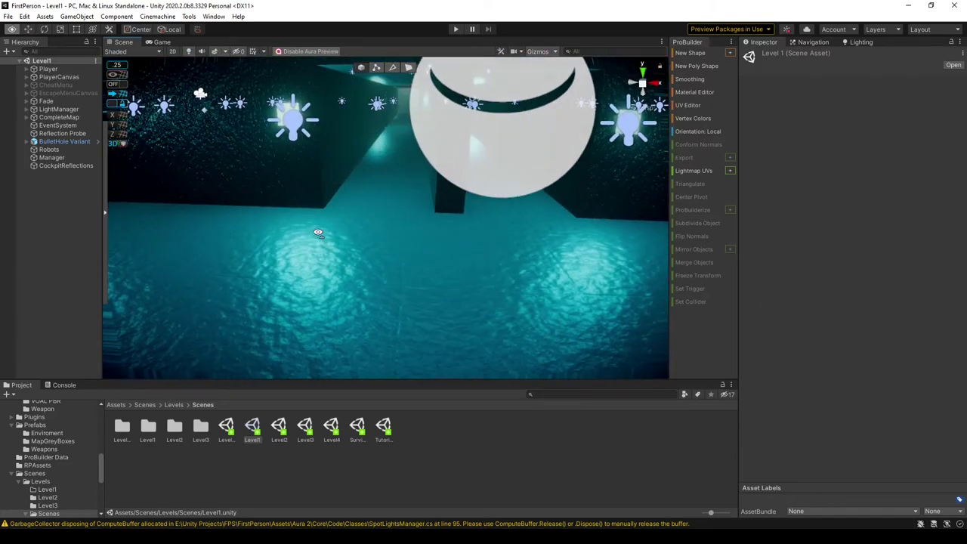
right_drag(318, 233, 398, 49)
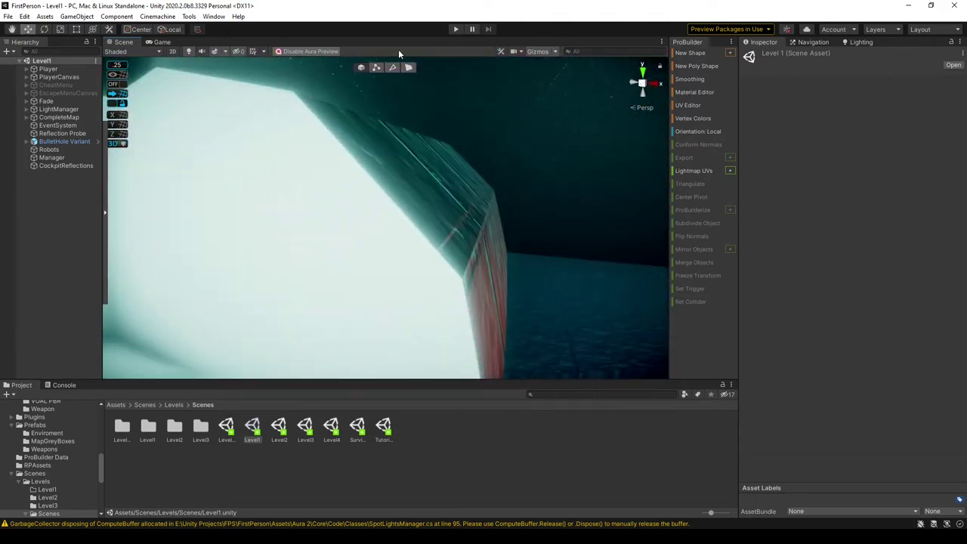
right_drag(386, 253, 412, 246)
Open SurvivalScene and look over its corridors, laptop desks and lights.
click(362, 68)
right_drag(352, 184, 627, 214)
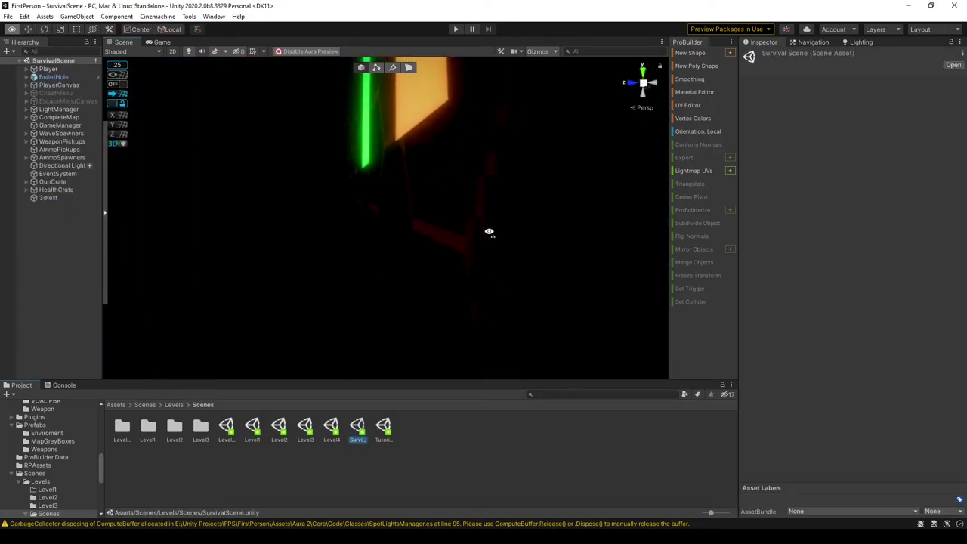
right_drag(458, 235, 370, 121)
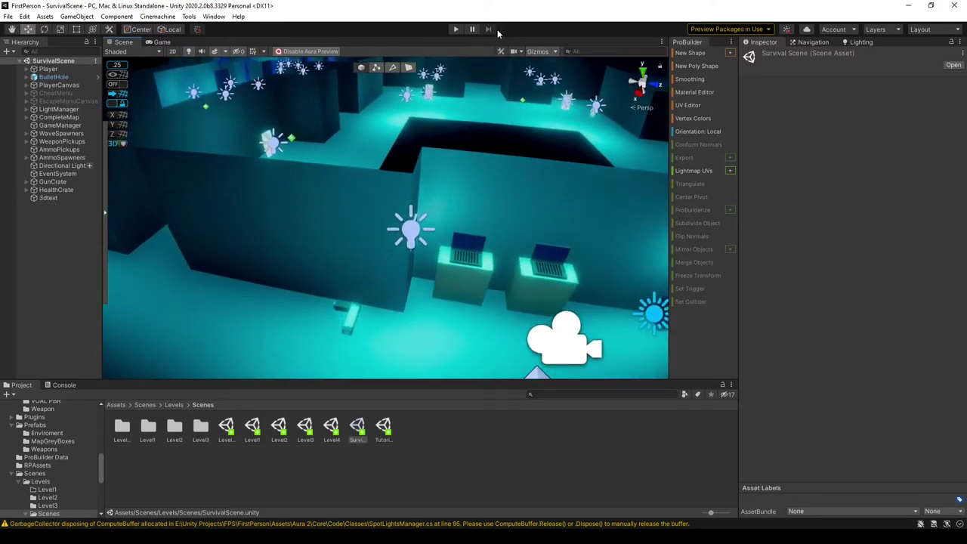
Collapse the CompleteMap group and switch ProBuilder back to object selection mode.
click(366, 227)
right_drag(367, 226, 253, 259)
click(65, 262)
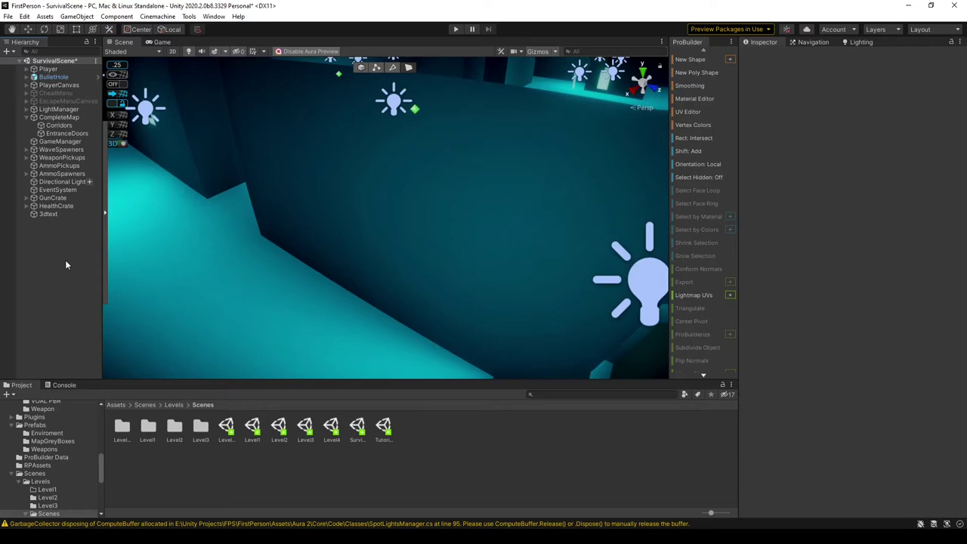
double_click(12, 118)
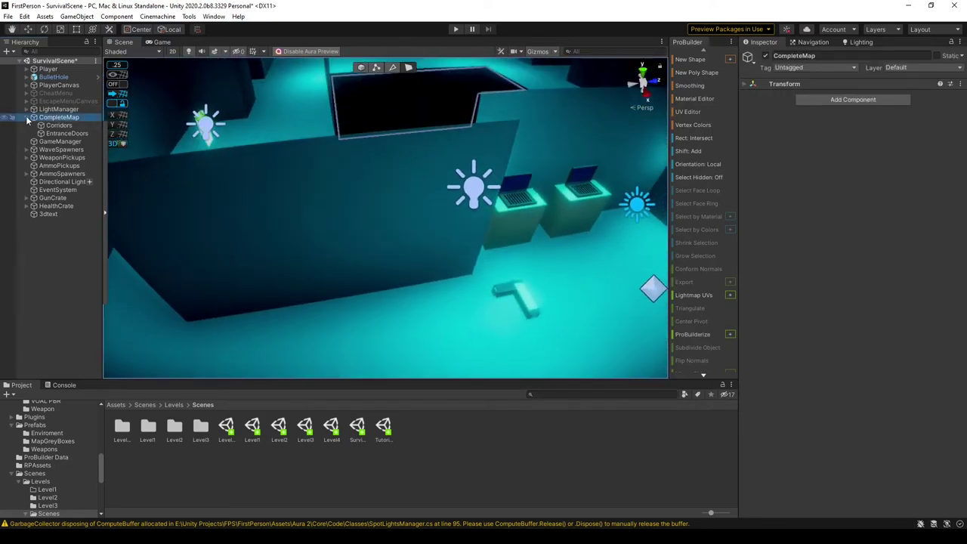
right_drag(392, 195, 501, 161)
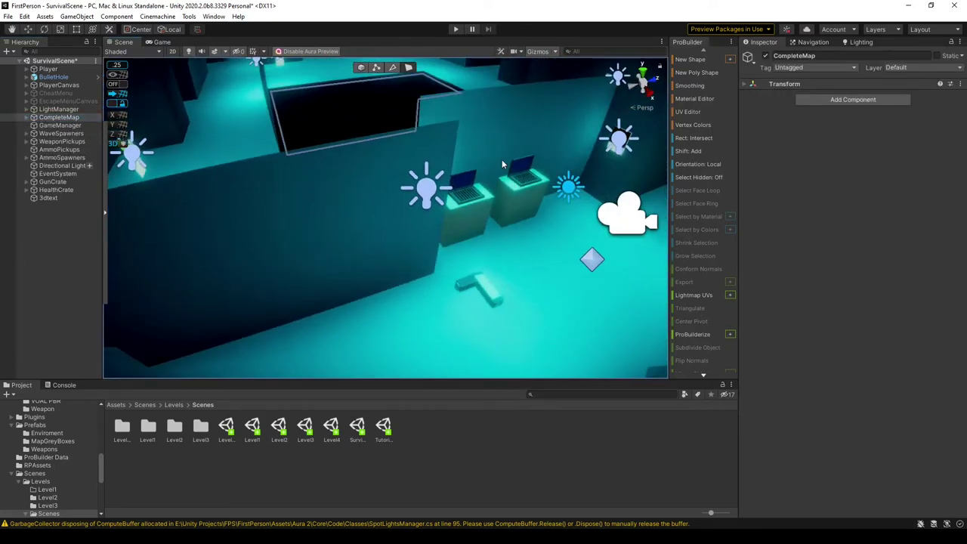
click(362, 68)
Select the NextGenPistol pickup on the floor beside the laptop desks and inspect its components.
right_drag(377, 114, 282, 175)
key(w)
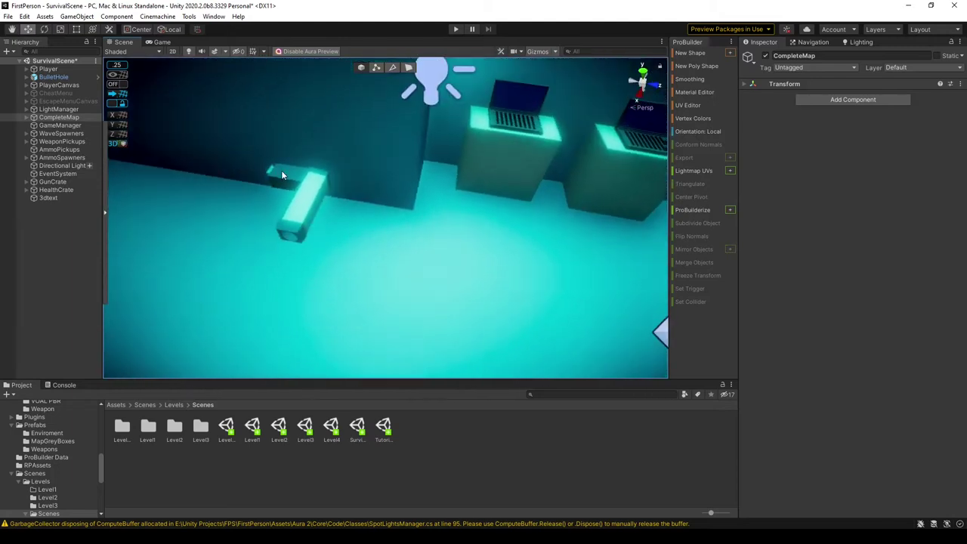
click(322, 202)
key(d)
right_drag(579, 200, 392, 180)
scroll(396, 181, down, 3)
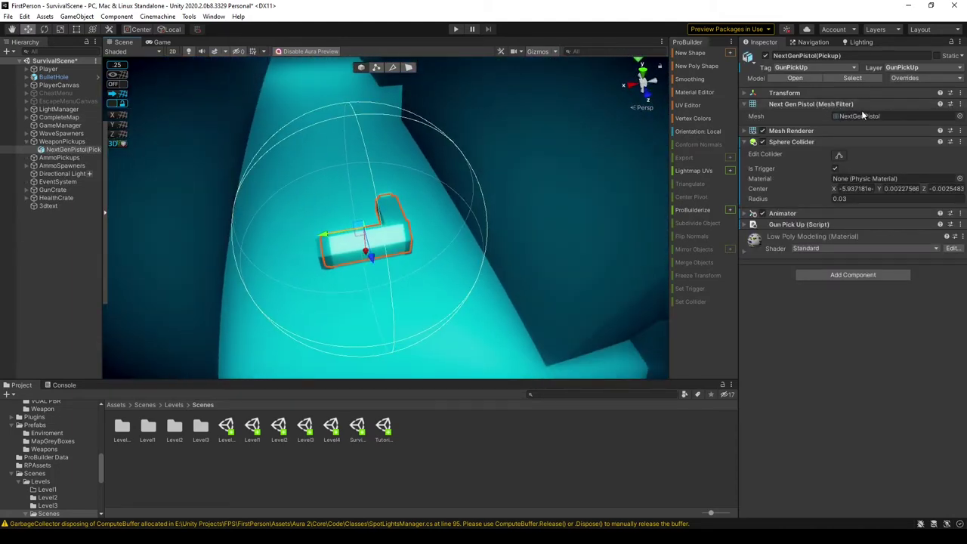
Search the meshes available for the pickup's Mesh Filter for "pistol" and close the mesh picker.
click(960, 116)
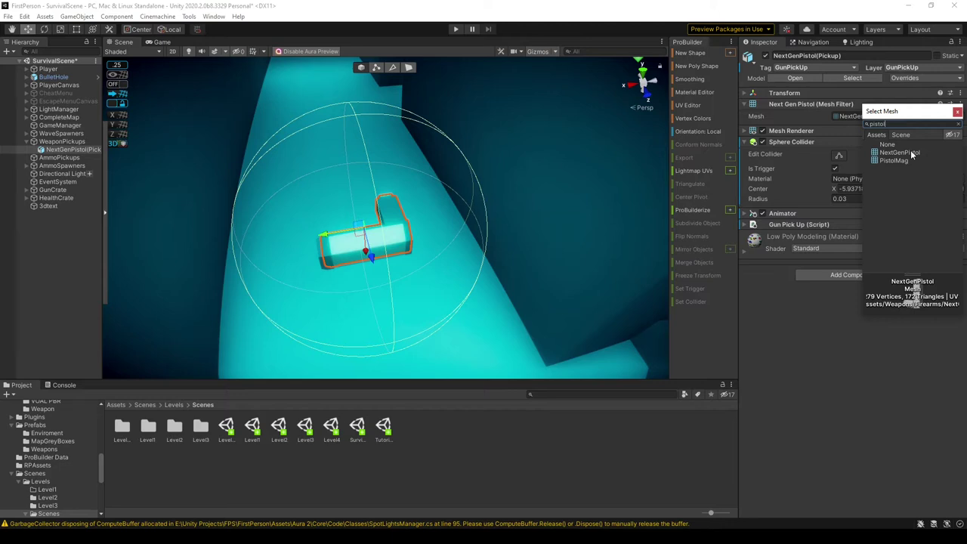
click(958, 116)
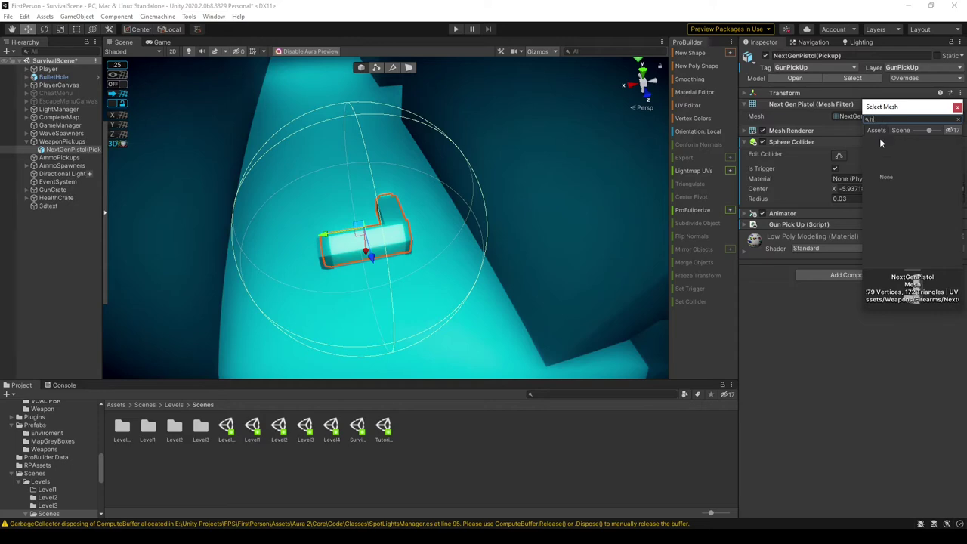
click(957, 107)
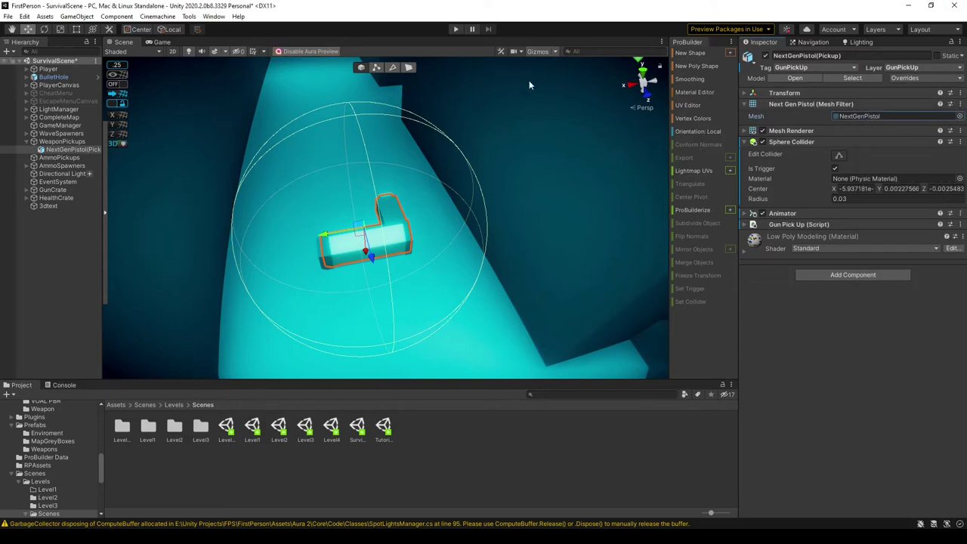
Deselect the pistol pickup and save SurvivalScene.
right_drag(530, 83, 510, 21)
click(81, 262)
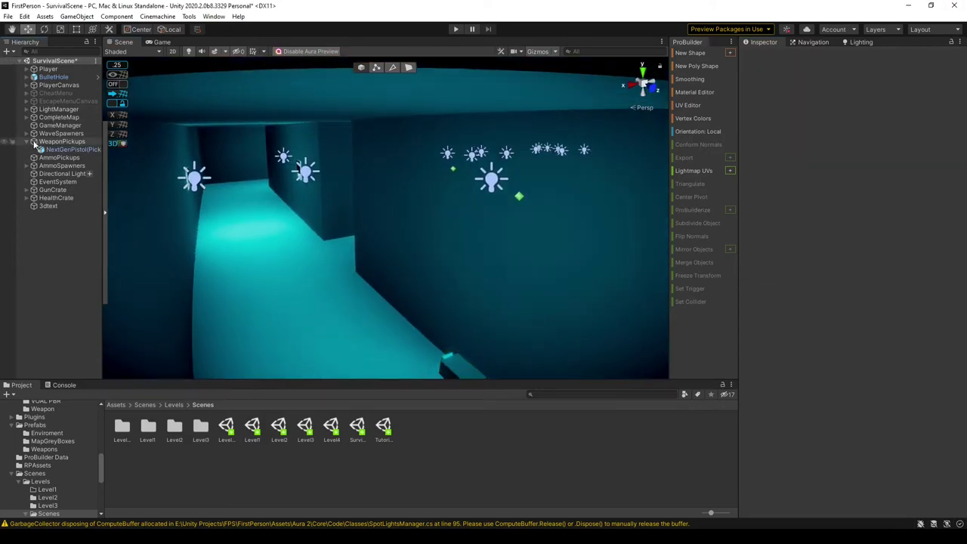
click(13, 15)
click(24, 65)
View the lit room with the large pillars in SurvivalScene and clear the Console messages.
right_drag(352, 187, 583, 146)
key(a)
click(64, 384)
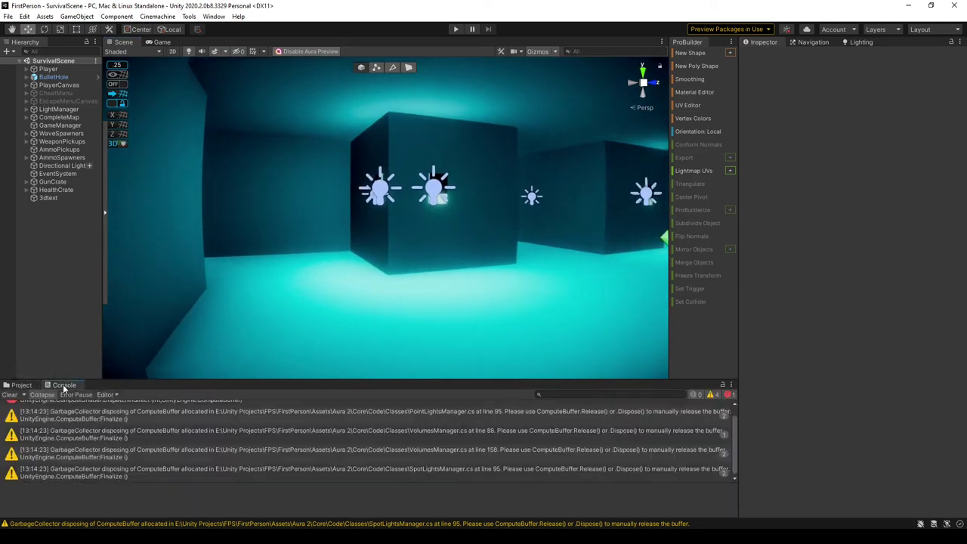
click(9, 394)
Select a MeshLight(LessBright) wall light in SurvivalScene and frame it in the view.
right_drag(320, 303, 400, 277)
click(394, 321)
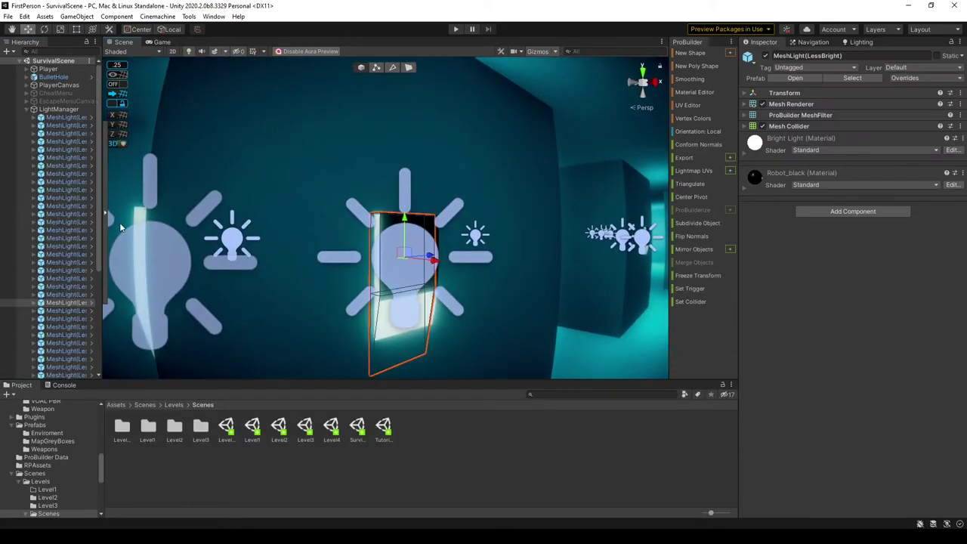
double_click(66, 302)
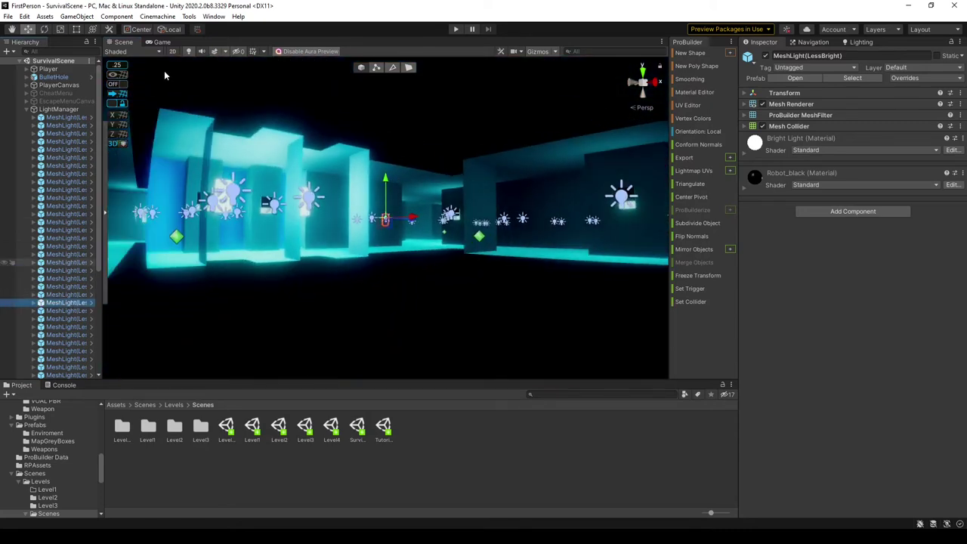
Open the MeshLight(LessBright) prefab, inspect the light up close and return to SurvivalScene.
right_click(53, 303)
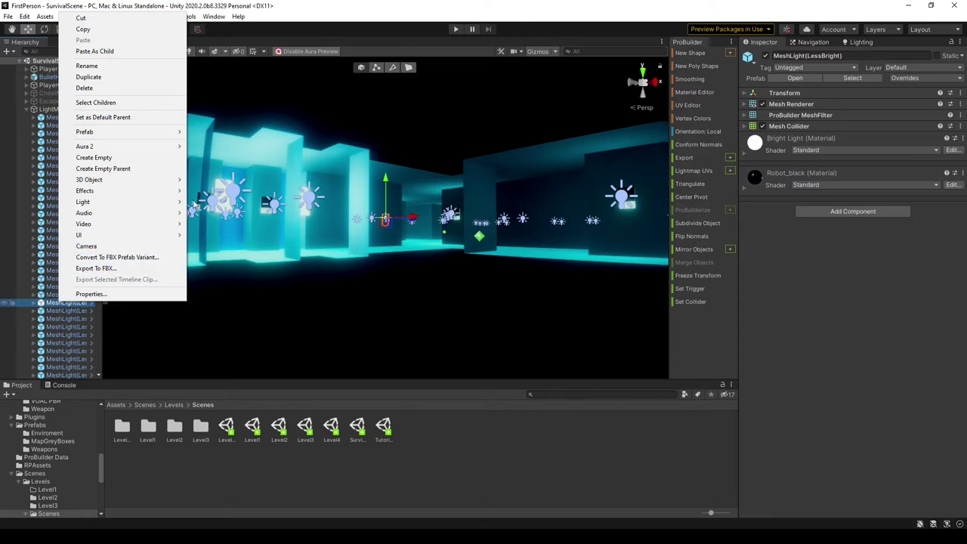
click(795, 78)
click(795, 78)
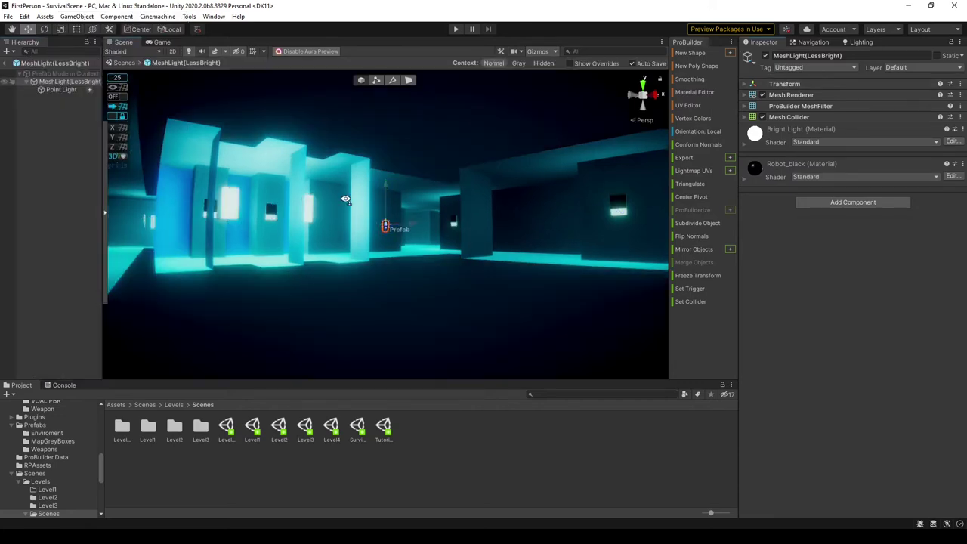
key(w)
right_drag(345, 200, 298, 200)
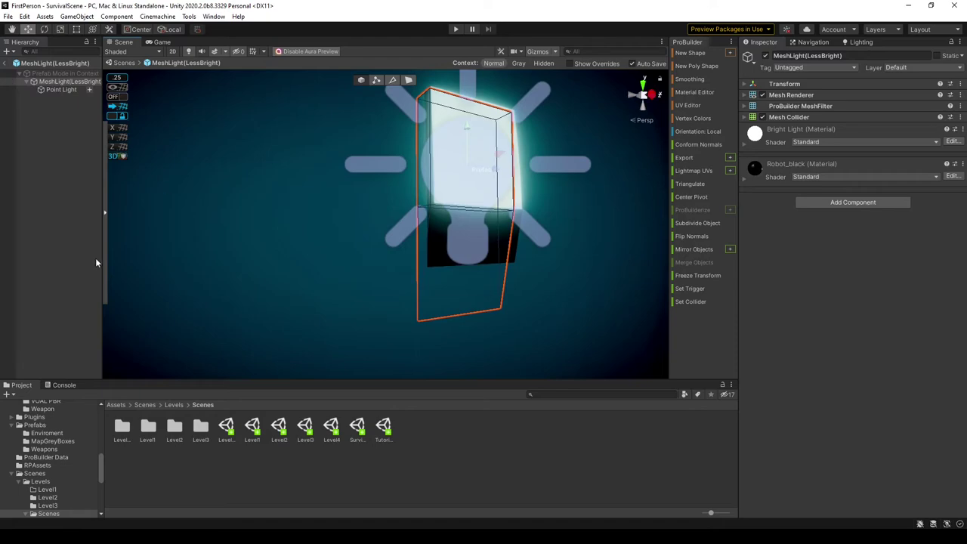
click(4, 63)
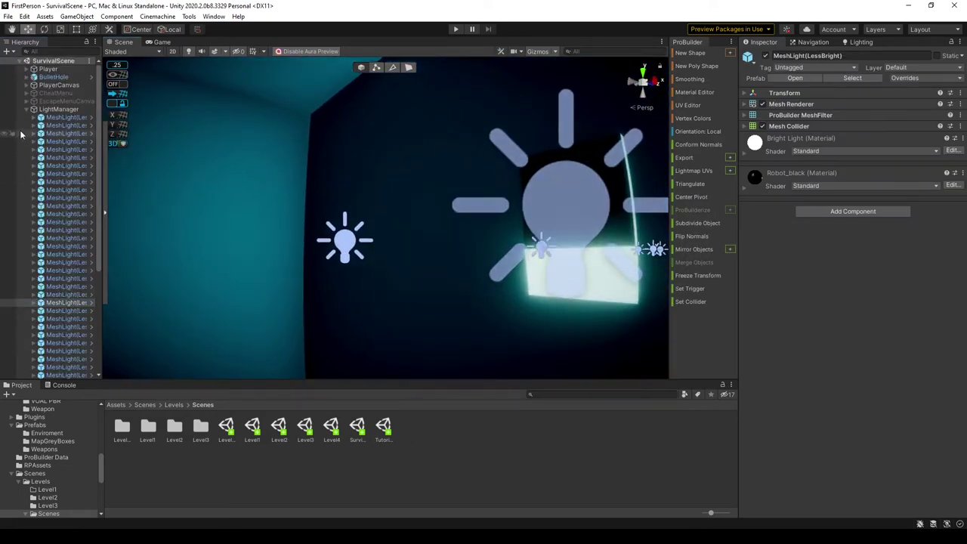
Examine the whole SurvivalScene map layout and its lighting from above.
right_drag(270, 226, 900, 413)
key(w)
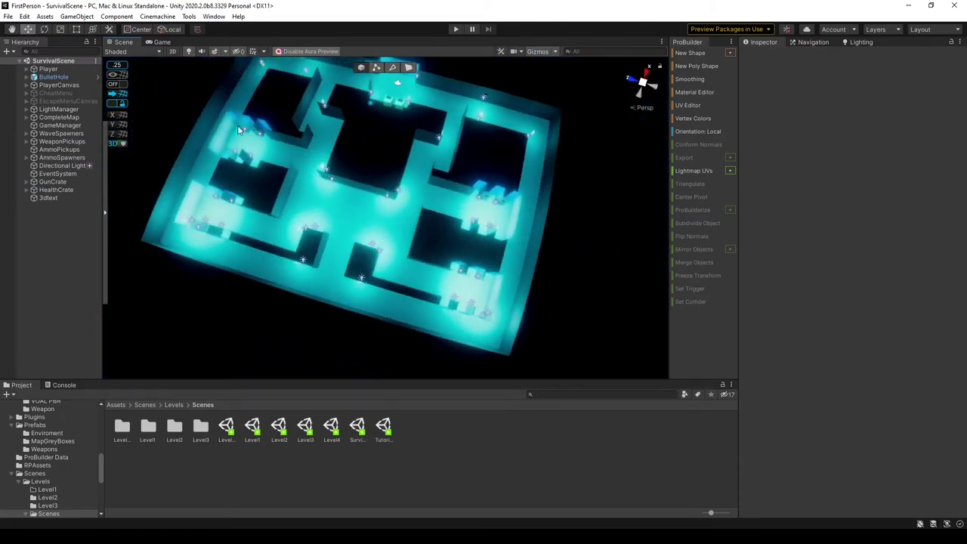
right_drag(254, 136, 306, 204)
right_drag(460, 234, 474, 232)
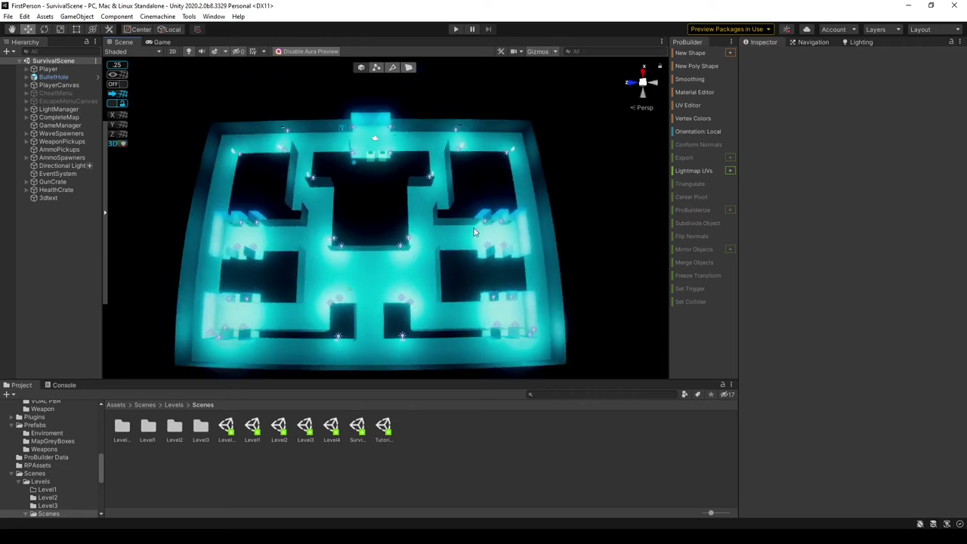
right_drag(514, 324, 506, 318)
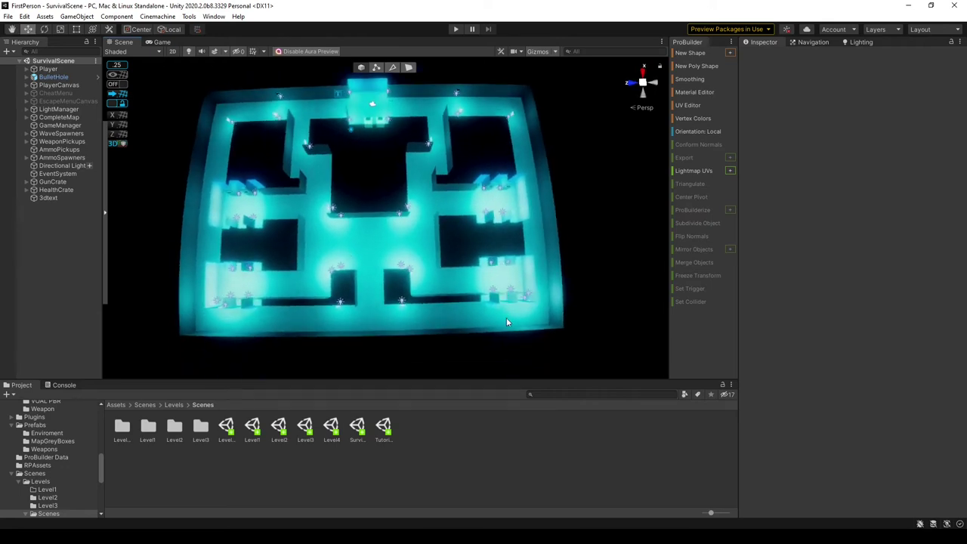
Fly down into the SurvivalScene corridors and examine the pistol pickup up close.
key(w)
right_drag(548, 274, 784, 310)
key(s)
key(w)
key(w)
right_drag(585, 287, 540, 186)
key(w)
key(a)
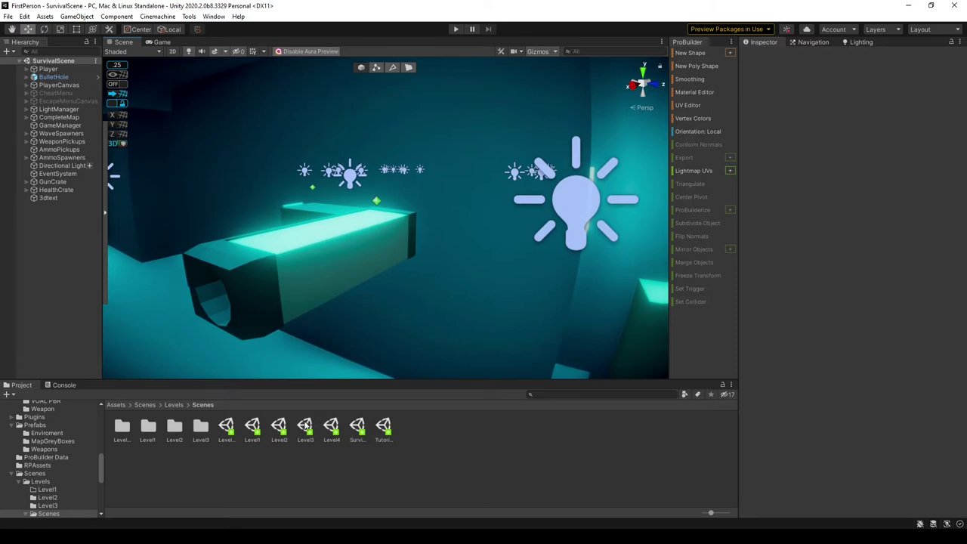
Open the TutorialLevel scene and move in on the 4TredRobot vehicles.
double_click(384, 425)
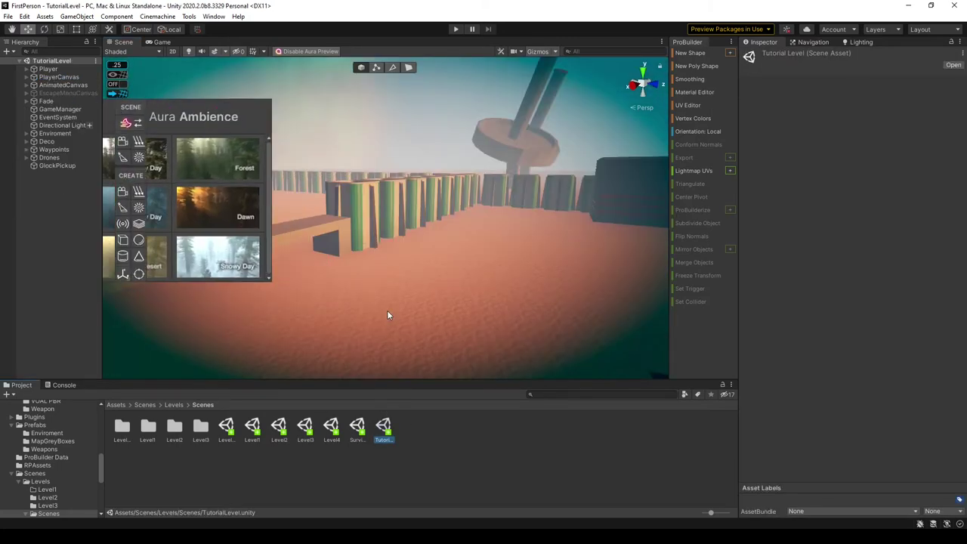
right_drag(389, 317, 242, 341)
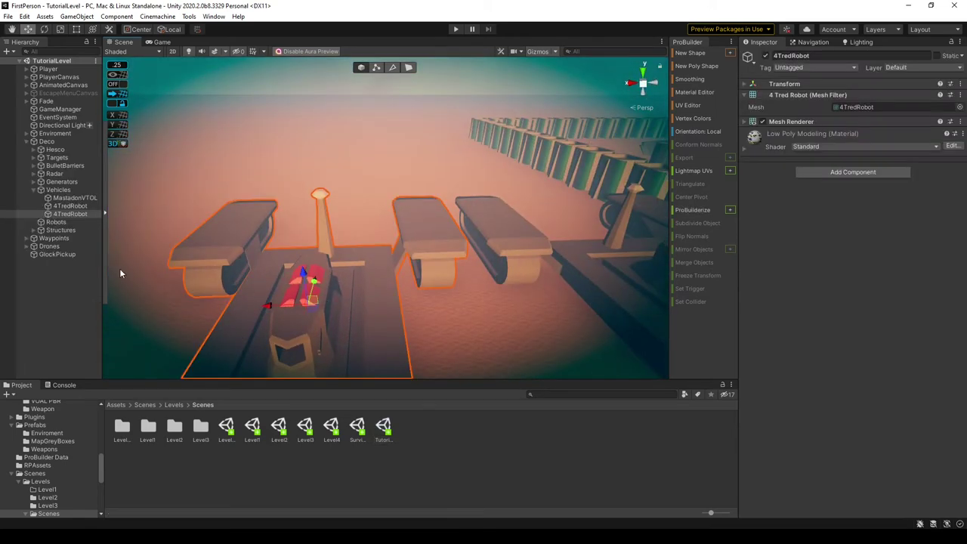
Collapse the Deco group and fly across TutorialLevel to examine its barriers, vehicles and drone lighting.
click(34, 190)
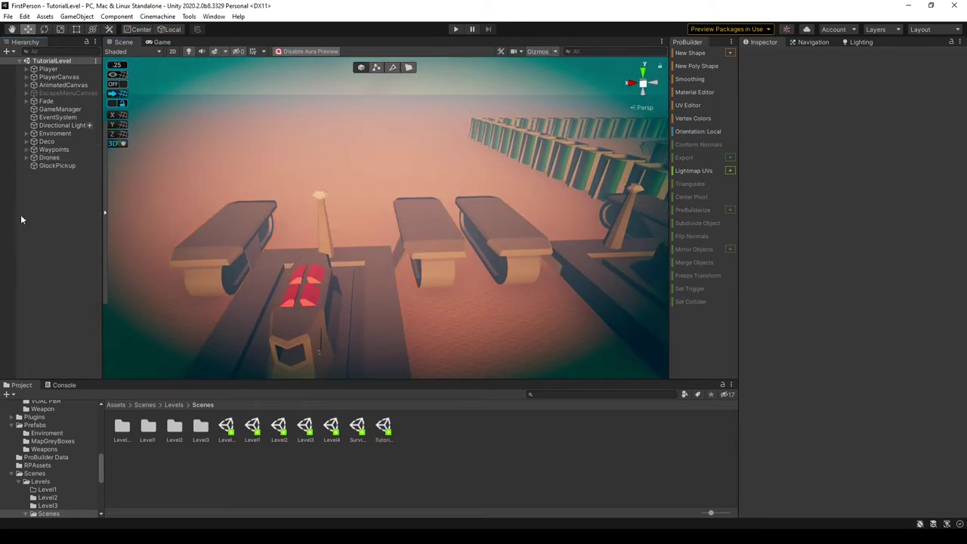
right_drag(443, 219, 515, 193)
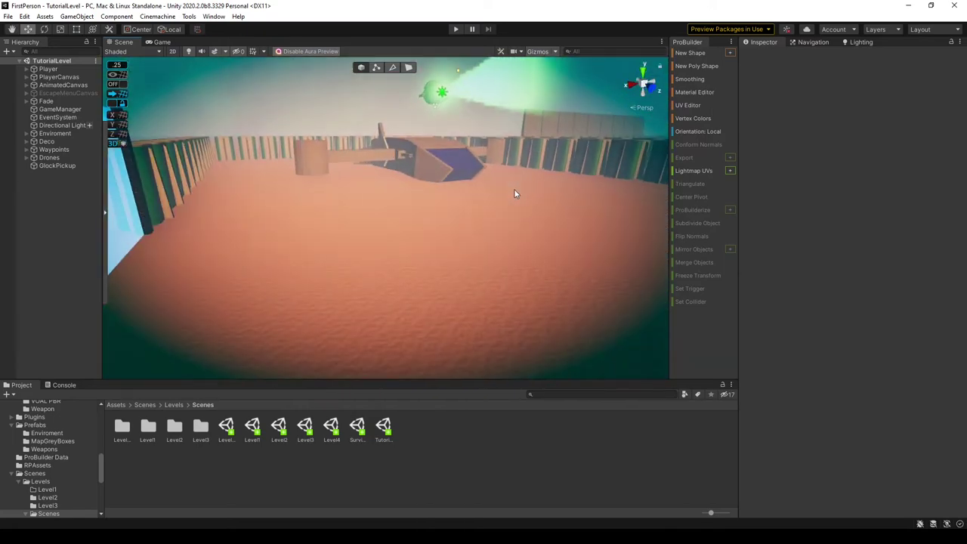
mouse_move(480, 161)
right_down()
mouse_move(514, 126)
mouse_move(508, 106)
mouse_move(496, 167)
right_up()
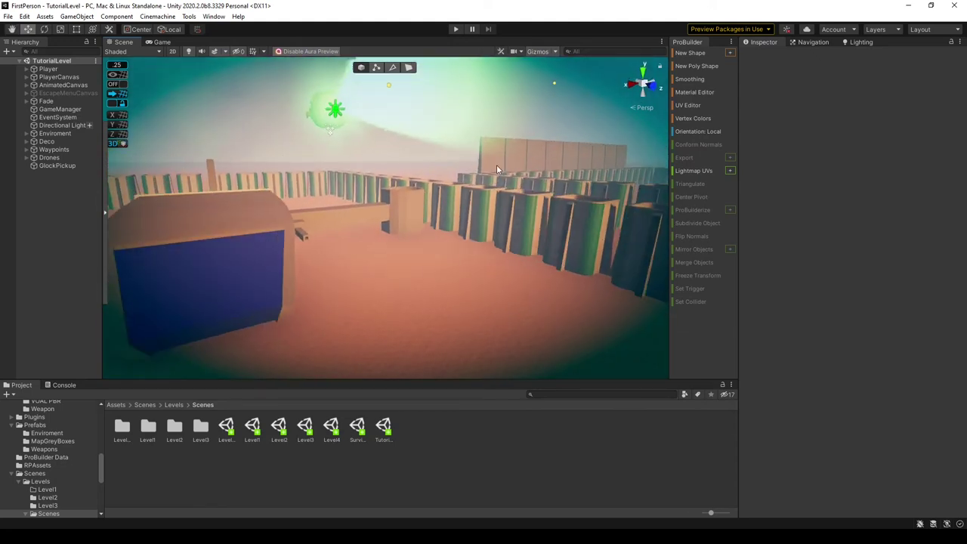
right_drag(518, 329, 188, 163)
Play-test TutorialLevel, walking the player around to view the fog and range targets, and stop the test.
click(457, 29)
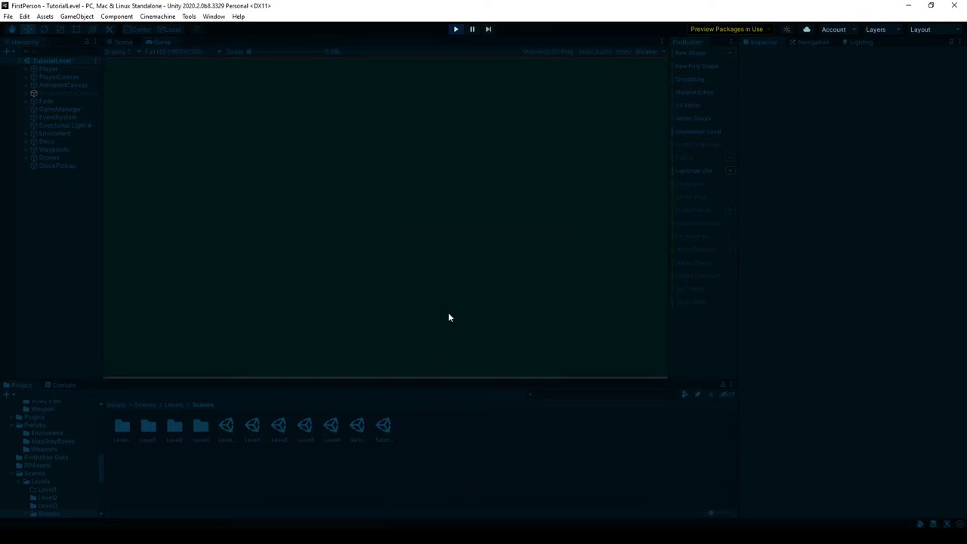
key(w)
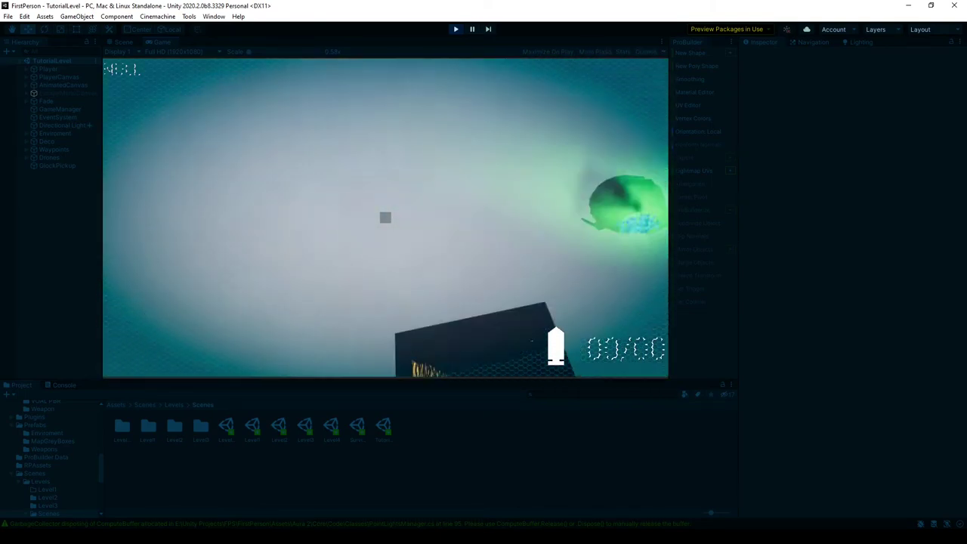
key(w)
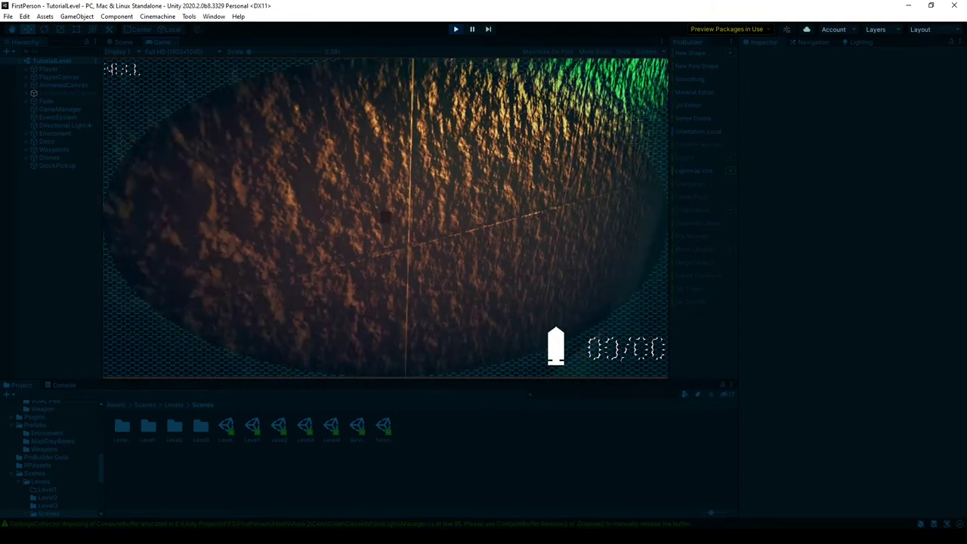
right_click(385, 217)
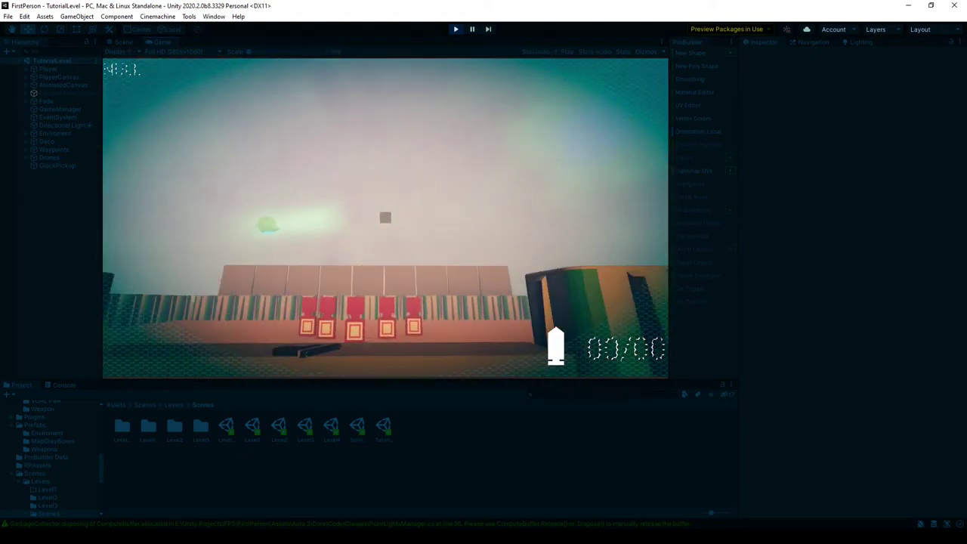
key(Escape)
click(455, 29)
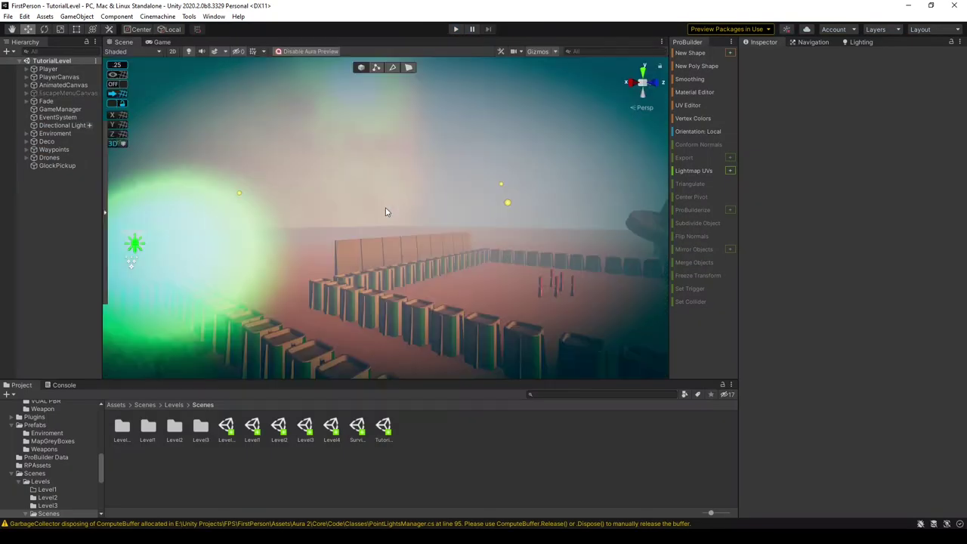
Fly in to the red shooting targets and examine them up close.
right_drag(385, 212, 470, 198)
right_drag(446, 231, 384, 274)
key(a)
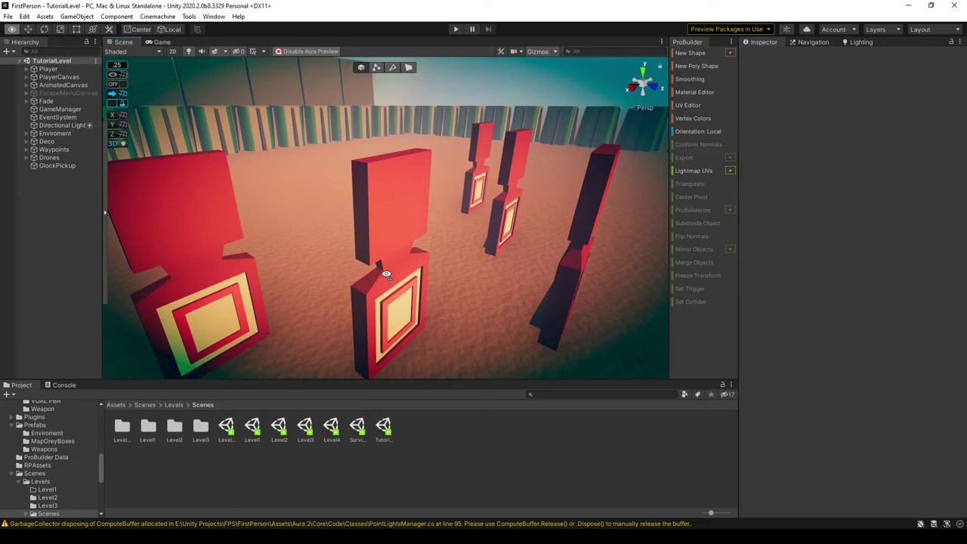
right_drag(377, 272, 664, 249)
right_drag(753, 235, 412, 249)
Select the WeaponsTable, frame it in the scene view and tidy away the expanded hierarchy groups.
click(413, 249)
click(377, 253)
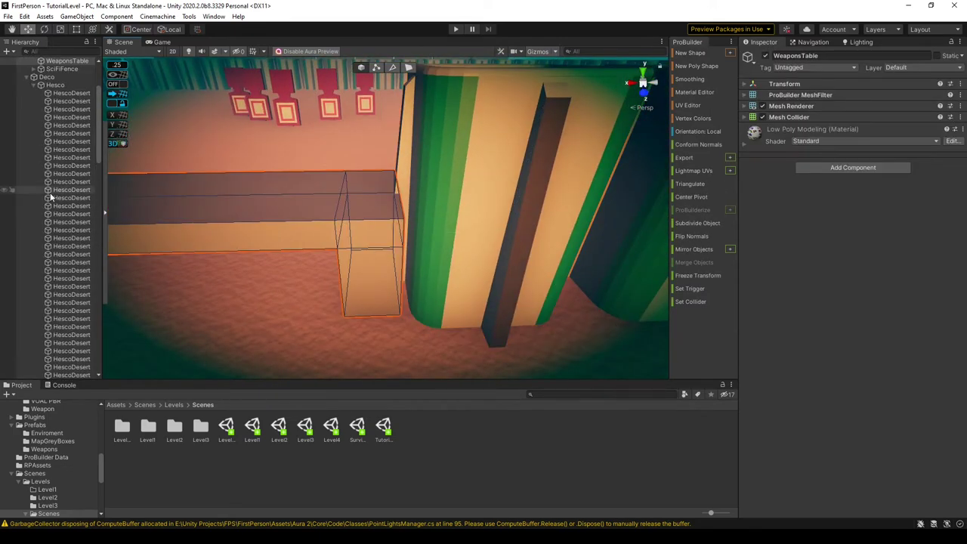
key(f)
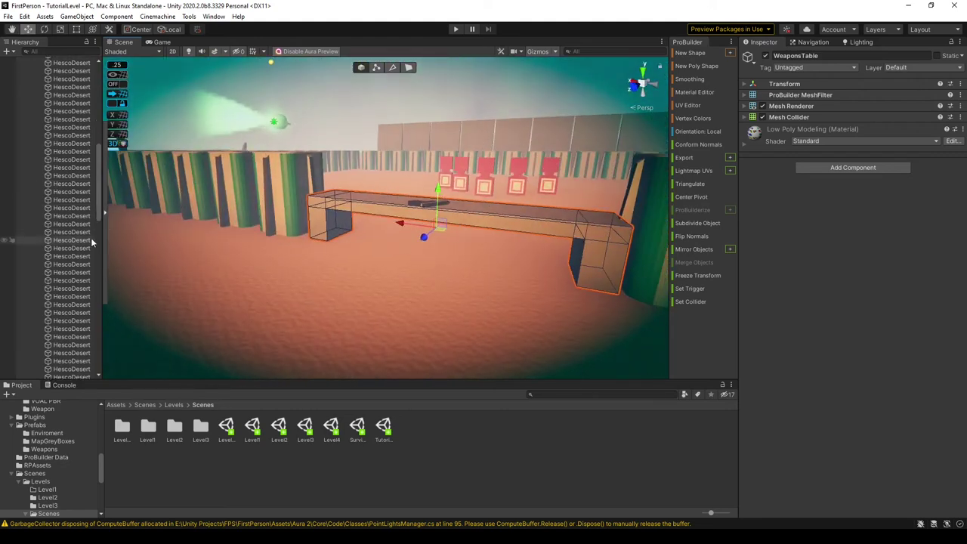
scroll(92, 228, up, 1)
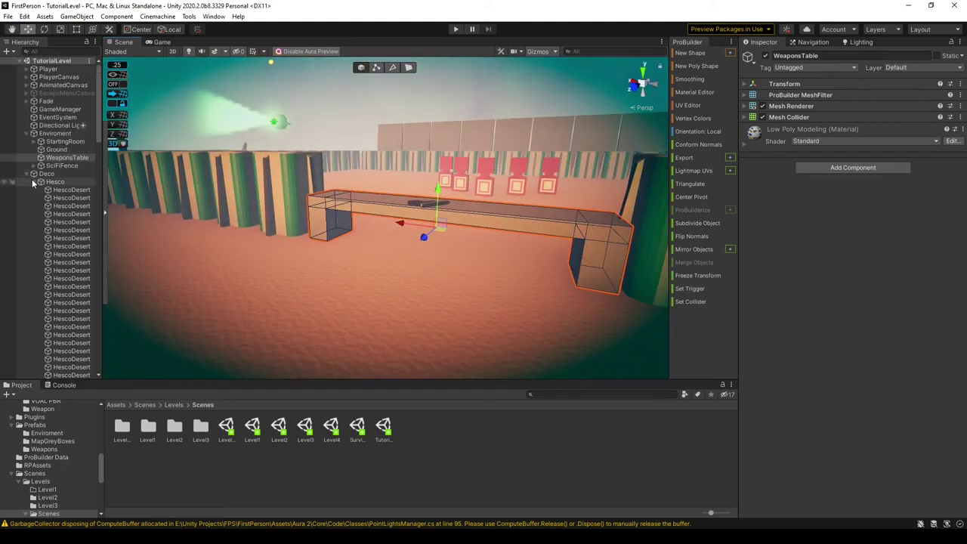
click(21, 189)
Move over to the sci-fi fence, select a Fence panel and locate its albedo texture in the project.
right_drag(540, 181, 447, 264)
key(w)
click(367, 281)
key(a)
key(d)
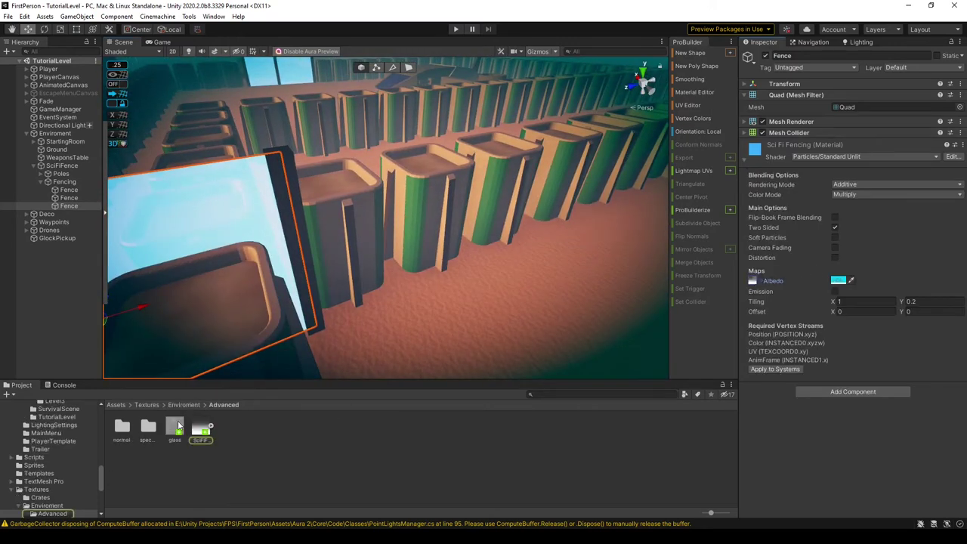
Open the SciFiFencing texture in GIMP and inspect its white-to-transparent gradient up close.
click(198, 428)
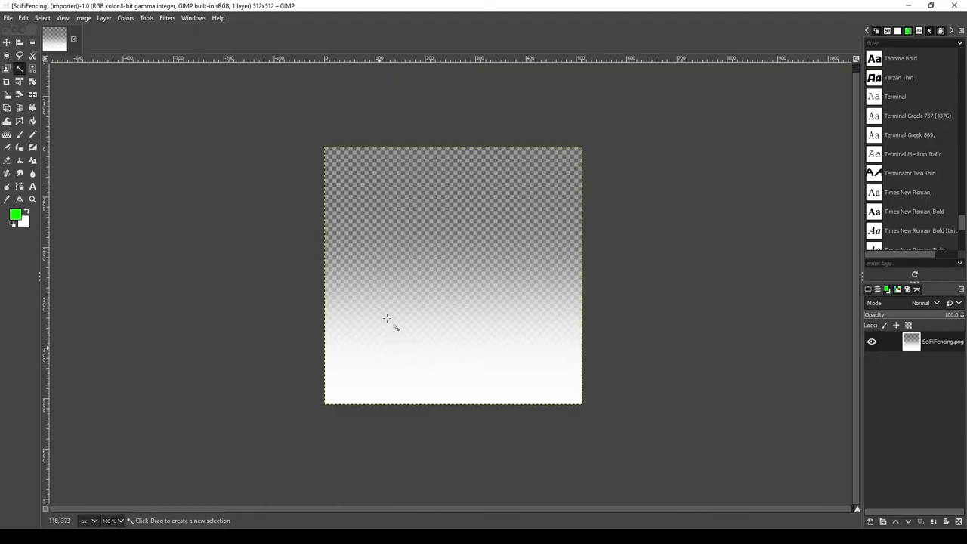
ctrl+scroll(390, 321, up, 2)
middle_drag(372, 264, 306, 231)
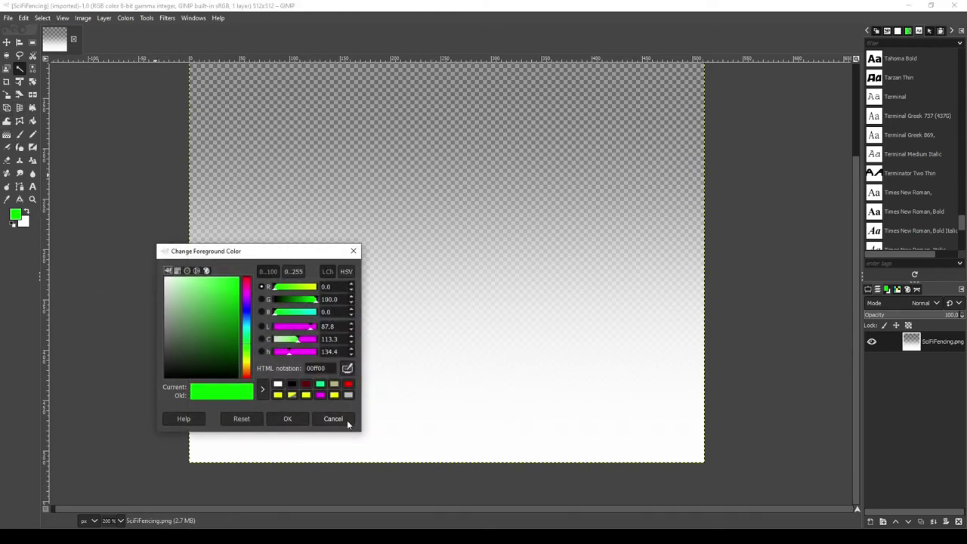
click(342, 421)
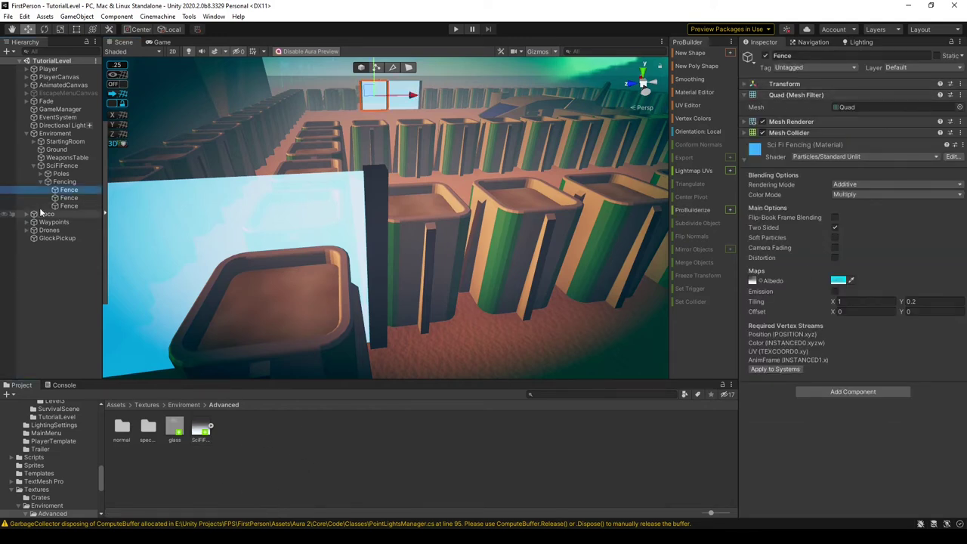
Deselect the fence and turn off the visual effects and scene lighting in the TutorialLevel scene view.
click(79, 384)
right_drag(447, 294, 530, 386)
click(214, 53)
click(189, 51)
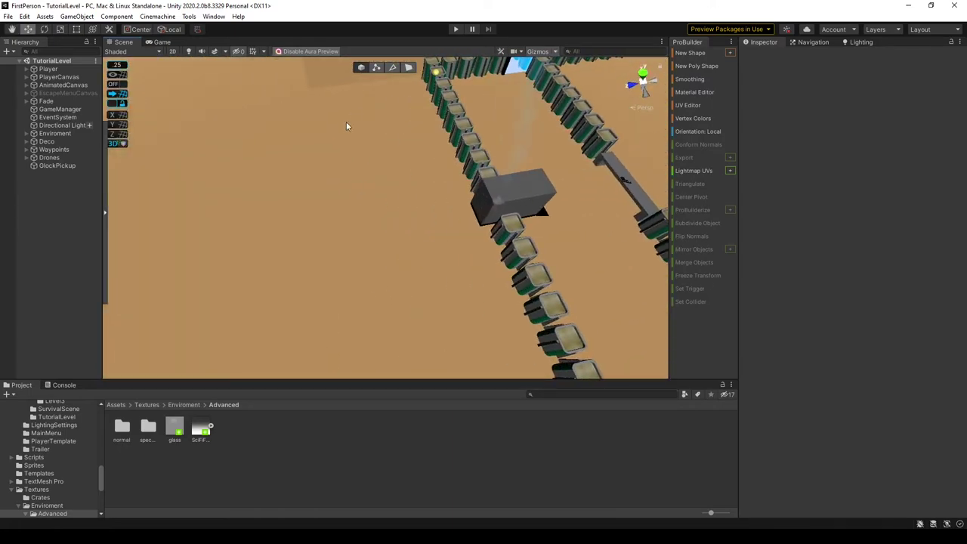
Fly around the unlit TutorialLevel, examining the barrier rows and tall wall panels, and approach the drone.
right_drag(460, 294, 443, 201)
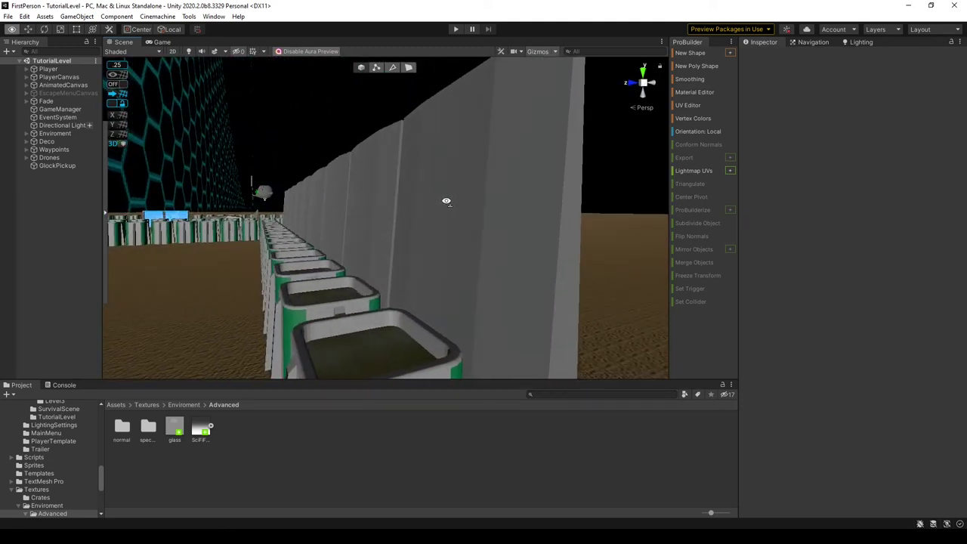
right_drag(446, 201, 390, 291)
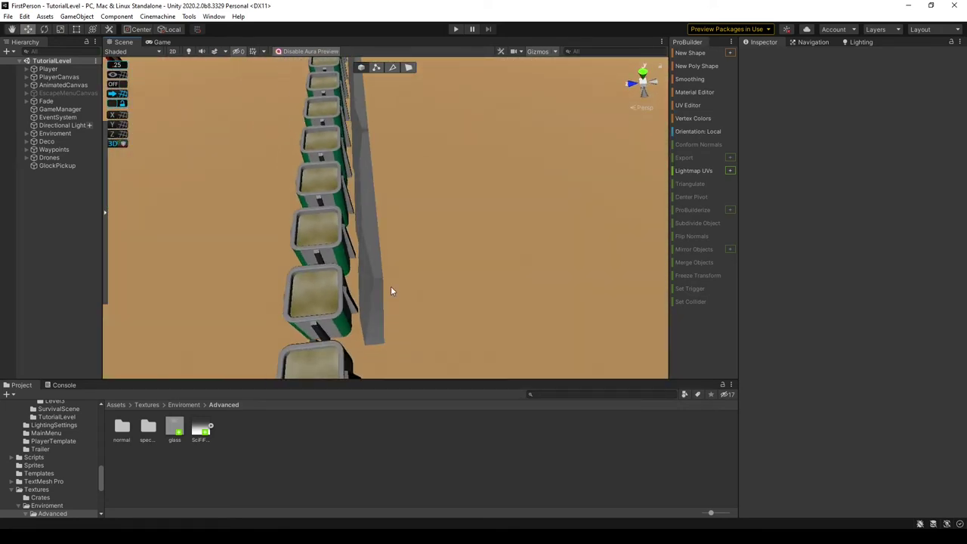
right_drag(371, 194, 161, 180)
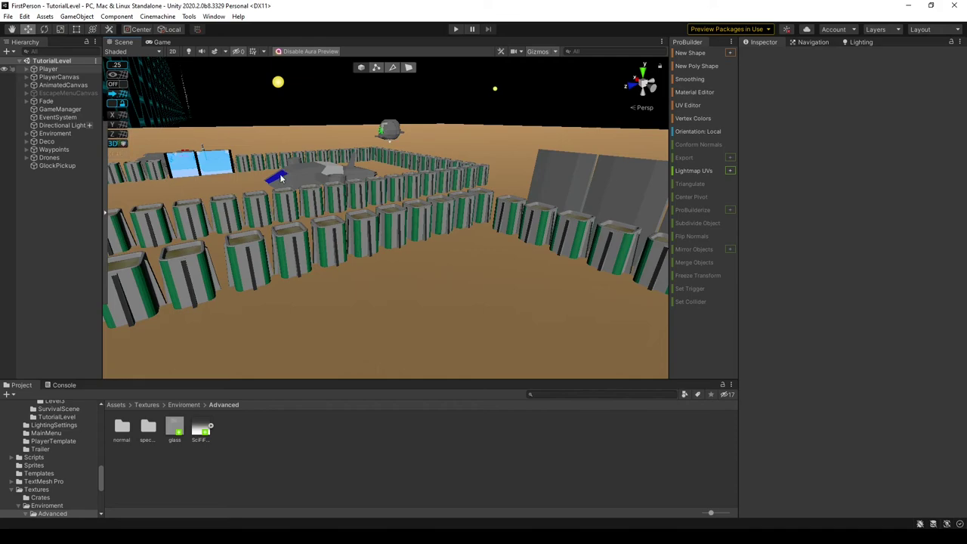
right_drag(281, 178, 330, 126)
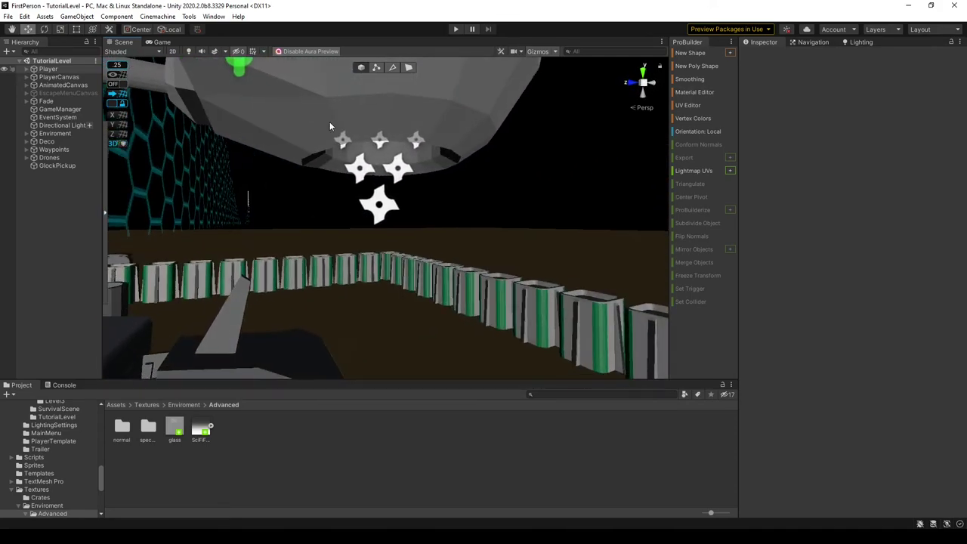
Select the drone's BottomThrust particle system, view its particle effect from below and deselect it.
click(393, 188)
right_drag(393, 188, 720, 153)
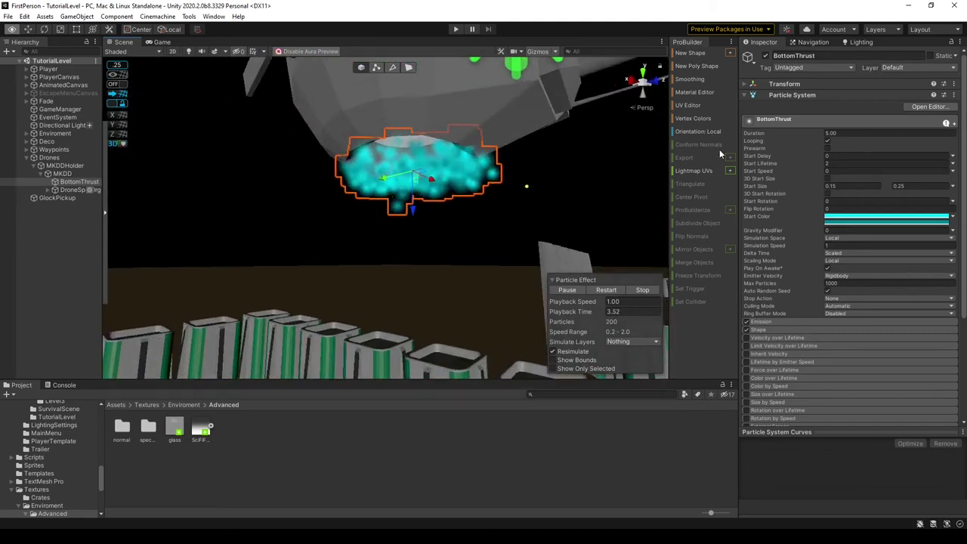
click(130, 248)
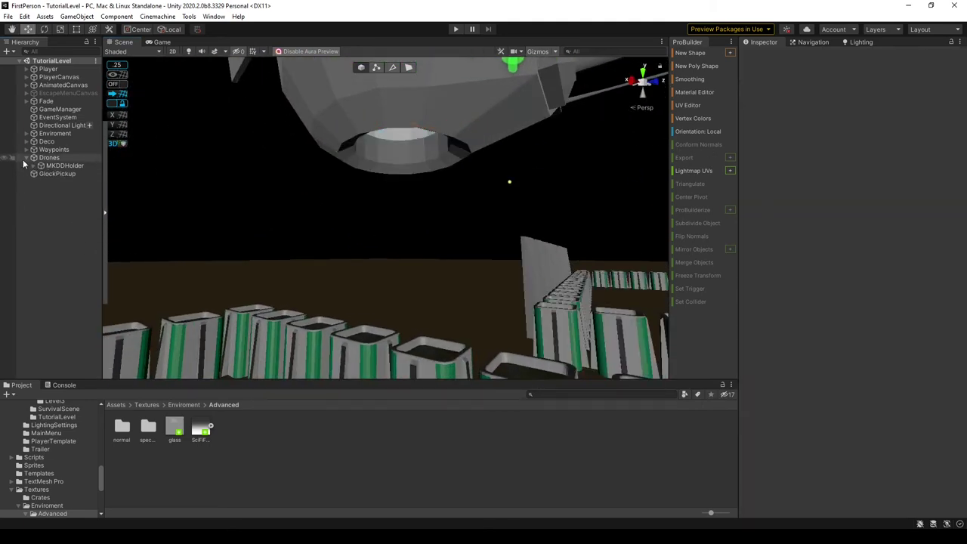
Switch the scene view to 2D on the HUD canvas and select the Border object inside PlayerCanvas.
right_drag(476, 219, 672, 58)
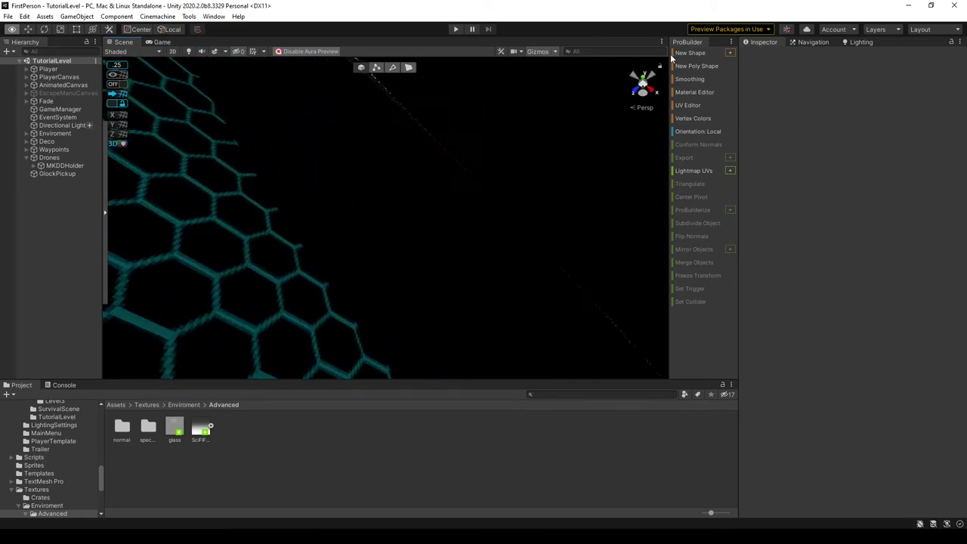
click(176, 53)
scroll(437, 257, down, 20)
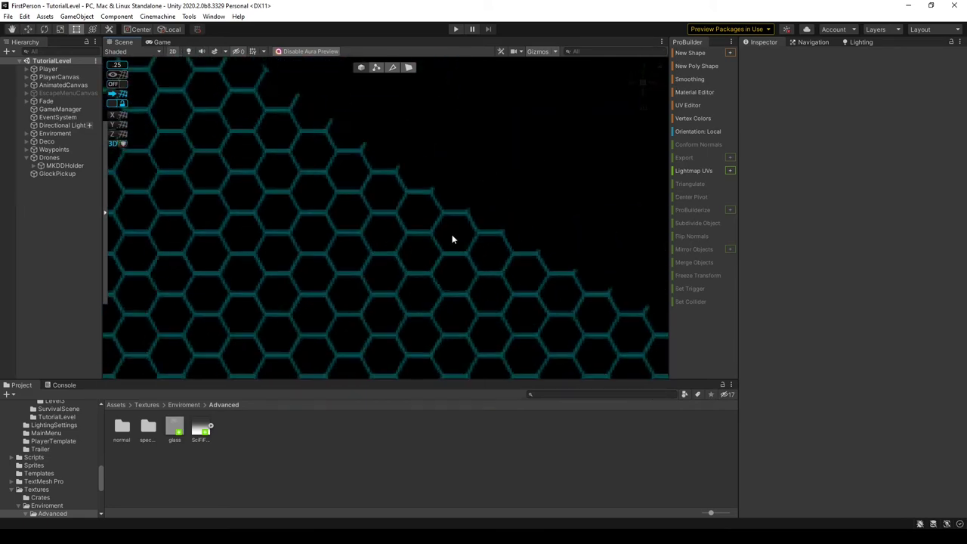
scroll(339, 315, down, 10)
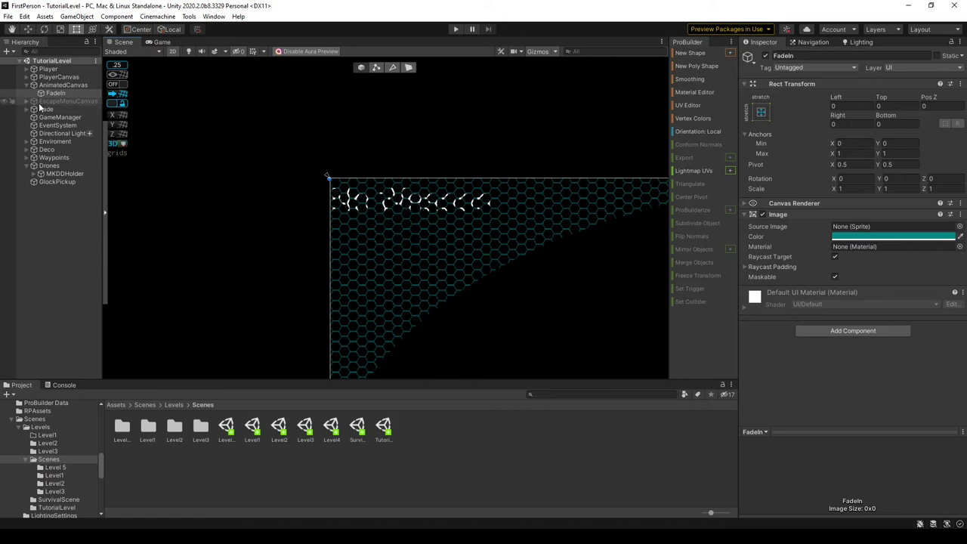
click(27, 85)
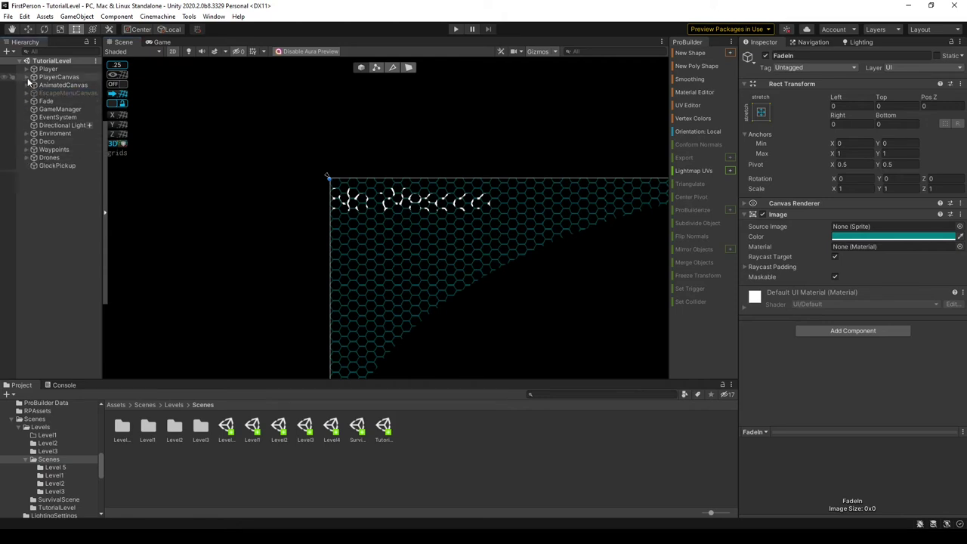
click(26, 76)
click(34, 84)
click(44, 88)
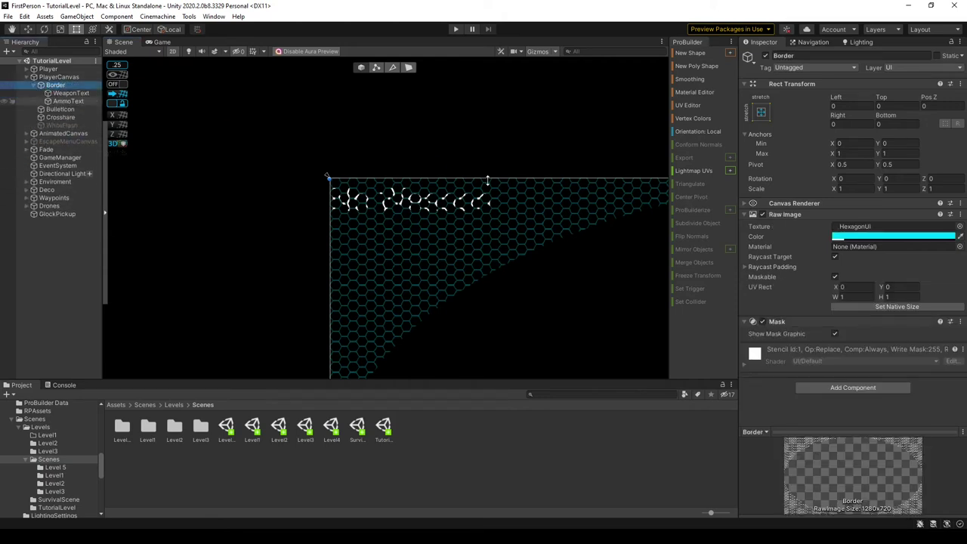
Examine the hexagon border and the masked weapon-name text in the HUD's upper corner.
middle_drag(561, 216, 359, 173)
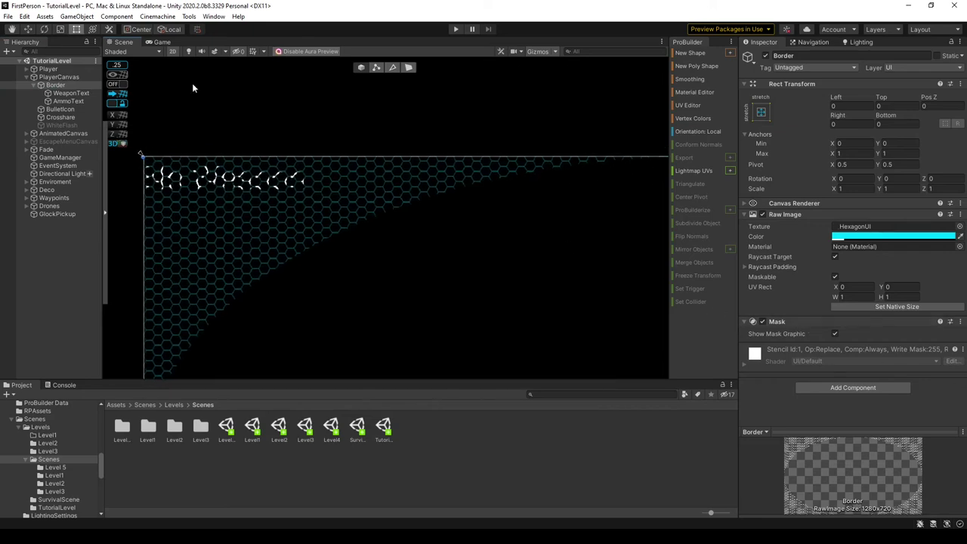
middle_drag(356, 272, 479, 291)
scroll(350, 244, up, 2)
scroll(350, 244, up, 8)
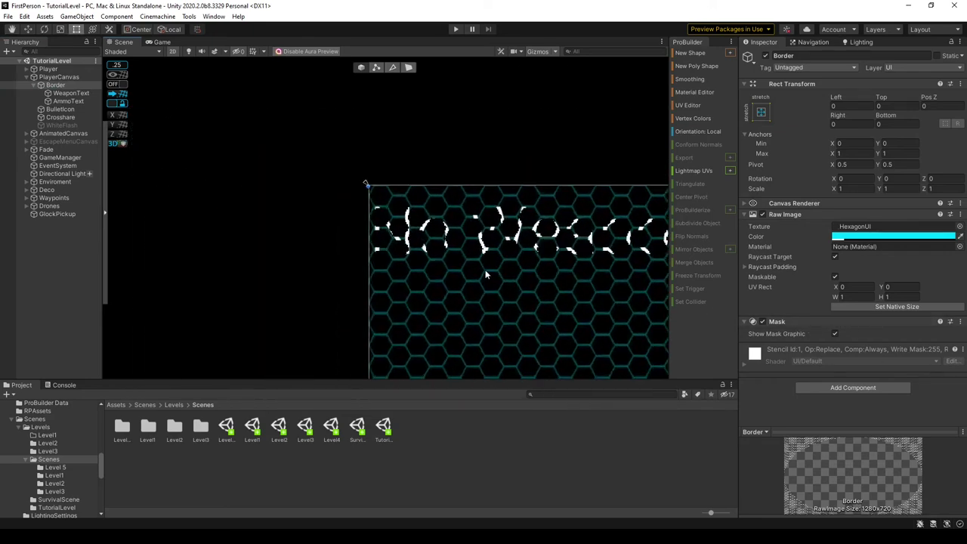
scroll(400, 217, down, 10)
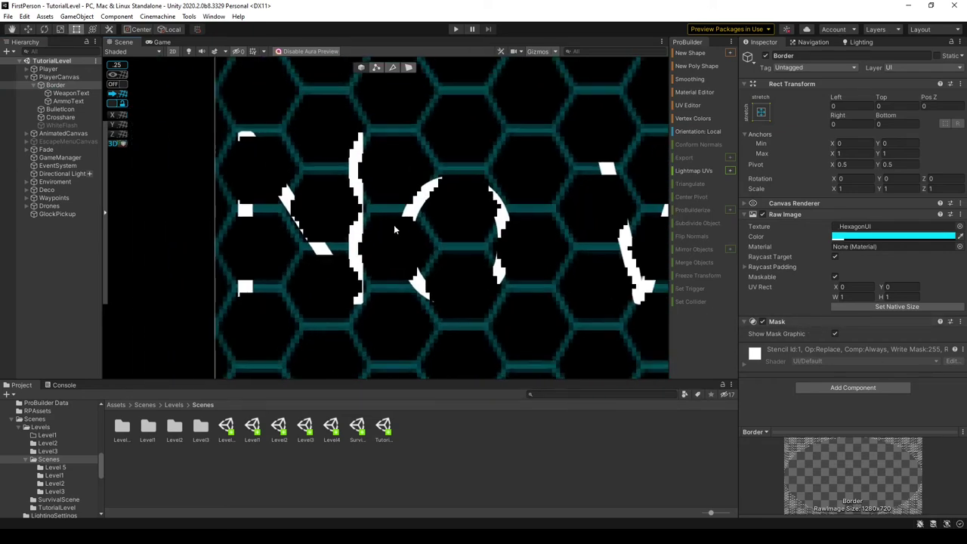
scroll(345, 257, down, 3)
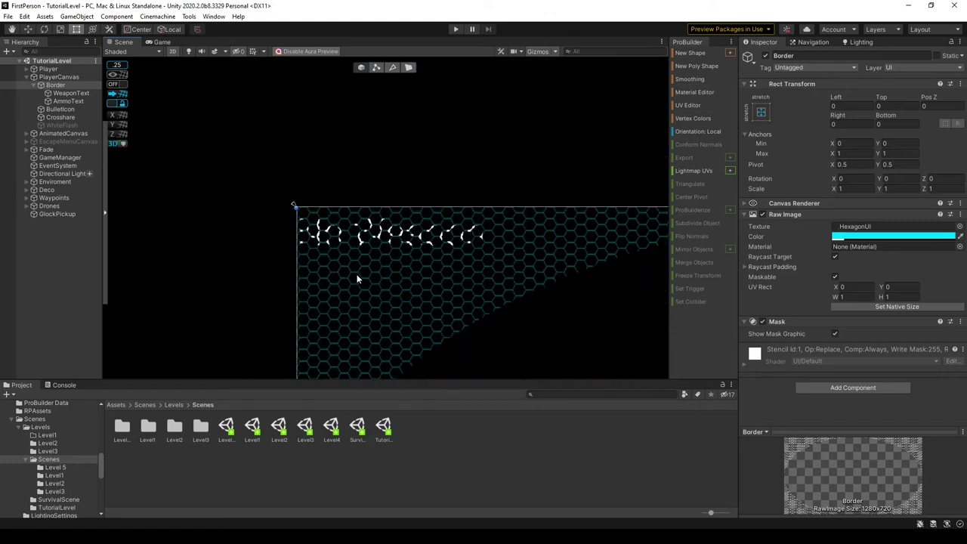
middle_drag(512, 261, 388, 196)
scroll(434, 170, up, 3)
scroll(435, 169, down, 4)
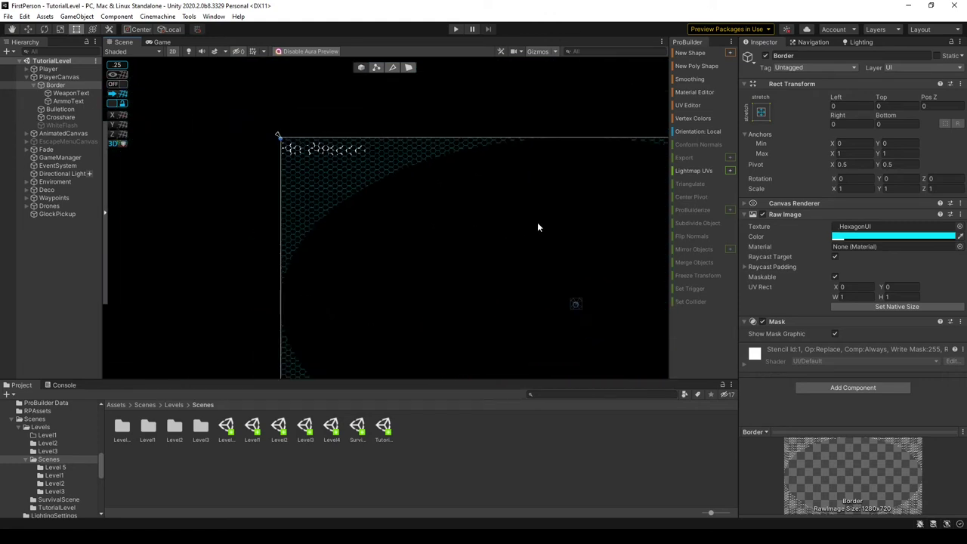
Examine the masked ammo counter and bullet icon in the HUD's lower corner up close.
middle_drag(537, 222, 245, 89)
middle_drag(402, 230, 352, 156)
scroll(520, 246, up, 2)
scroll(519, 246, up, 6)
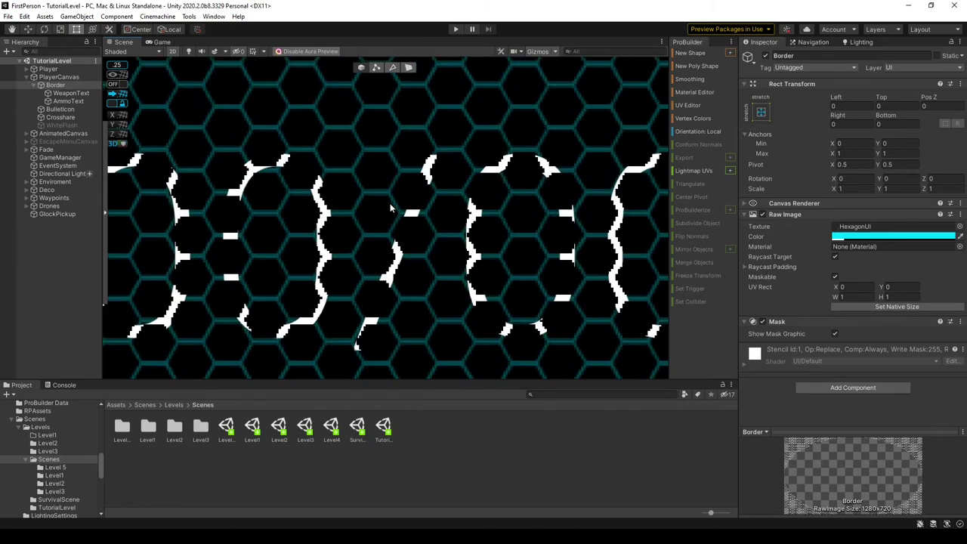
scroll(390, 207, up, 2)
scroll(391, 208, down, 8)
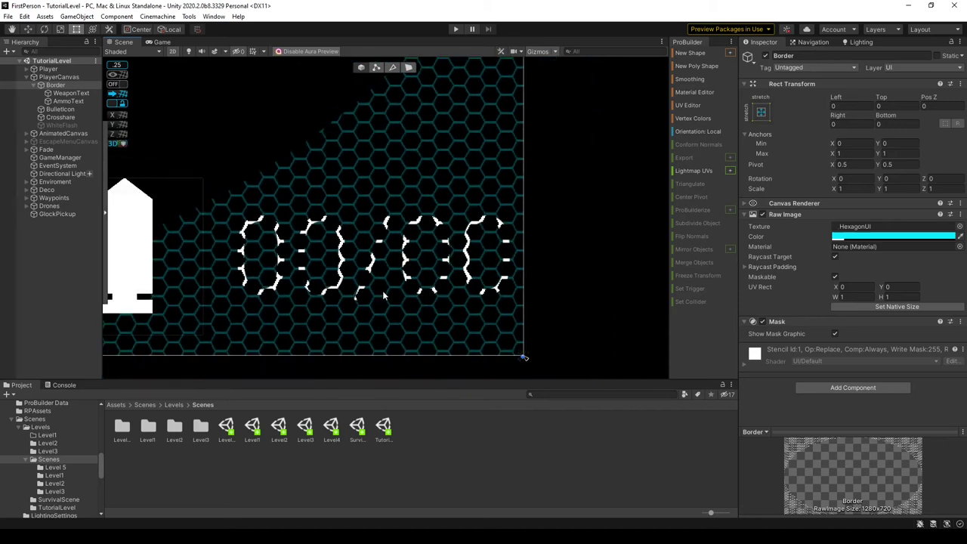
Examine the unmasked bullet icon beside the masked ammo counter in the HUD's lower corner.
scroll(422, 276, down, 2)
middle_drag(339, 150, 547, 244)
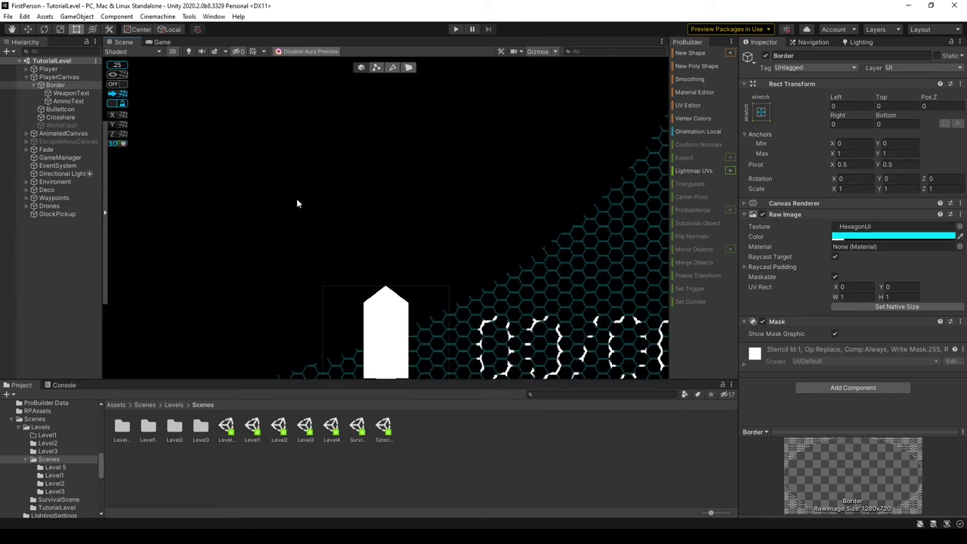
middle_drag(311, 200, 392, 209)
scroll(390, 250, down, 2)
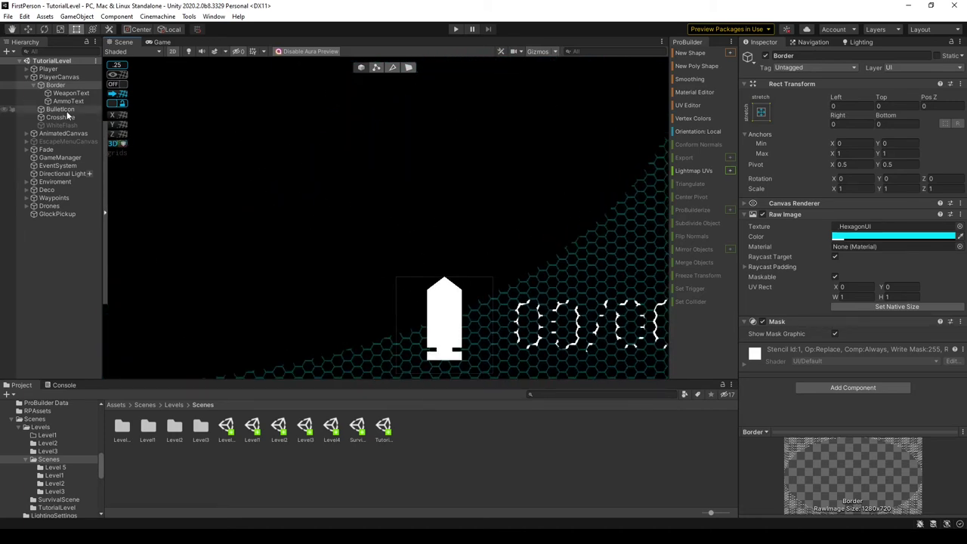
scroll(420, 257, up, 2)
mouse_move(420, 256)
middle_down()
mouse_move(403, 212)
mouse_move(360, 181)
middle_up()
scroll(438, 268, up, 2)
scroll(363, 184, up, 3)
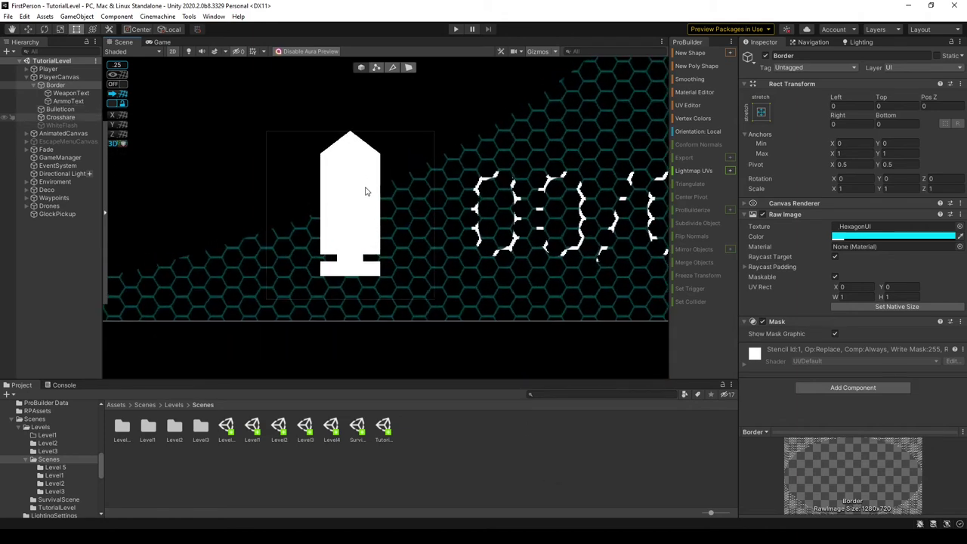
scroll(366, 188, up, 3)
scroll(352, 237, down, 3)
middle_drag(360, 239, 421, 258)
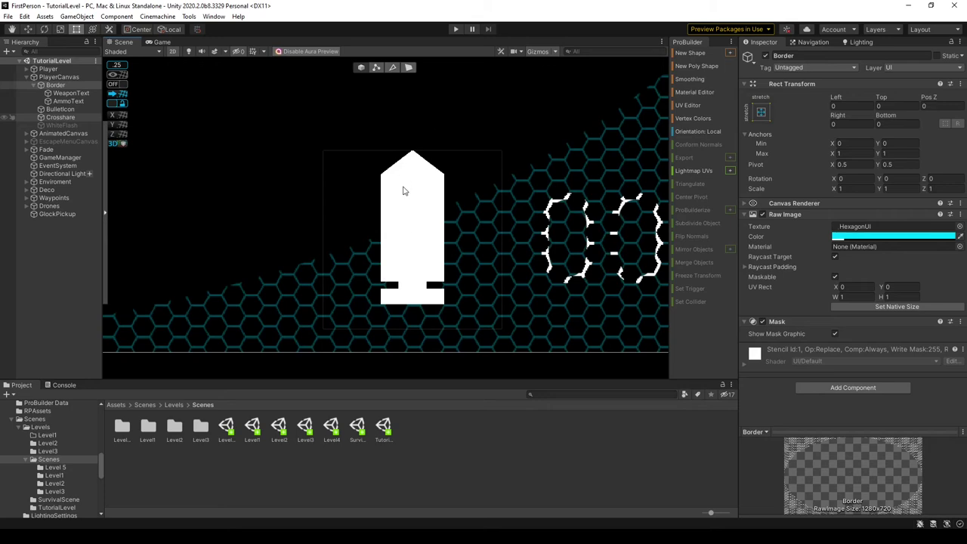
Make BulletIcon a child of Border to preview the icon clipped by the hexagon mask.
click(68, 109)
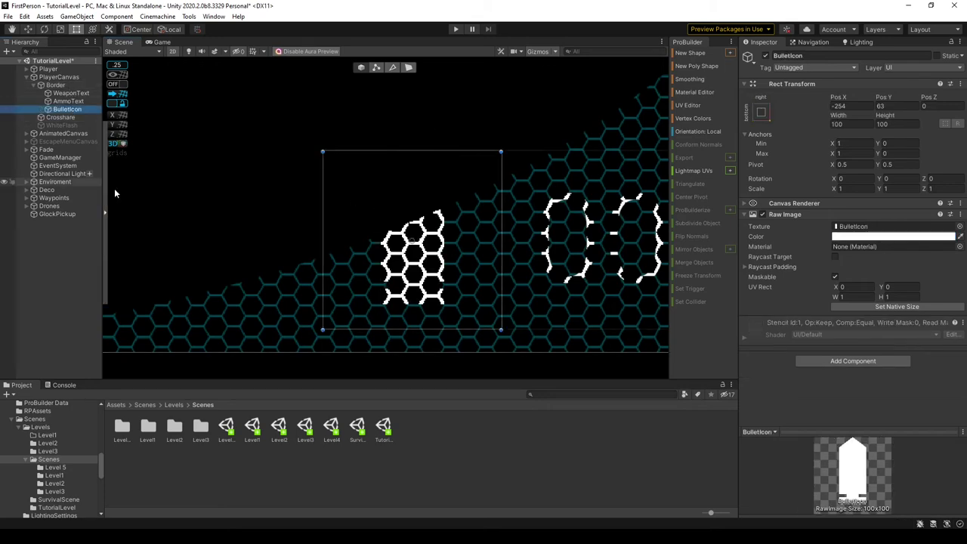
scroll(494, 194, up, 2)
scroll(494, 194, down, 4)
scroll(464, 252, up, 2)
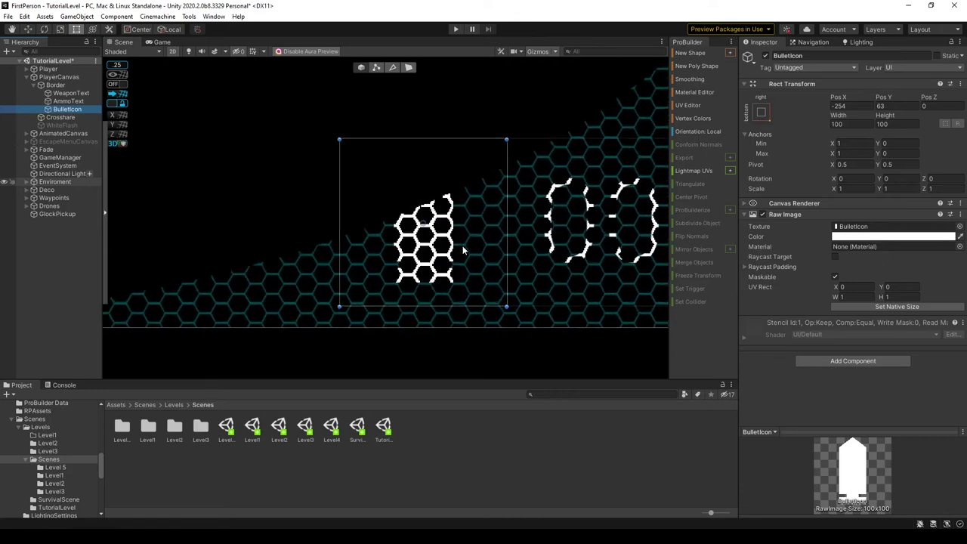
Move BulletIcon back out of Border to sit directly under PlayerCanvas.
drag(79, 111, 63, 97)
click(34, 85)
middle_drag(410, 87, 297, 136)
scroll(297, 137, down, 3)
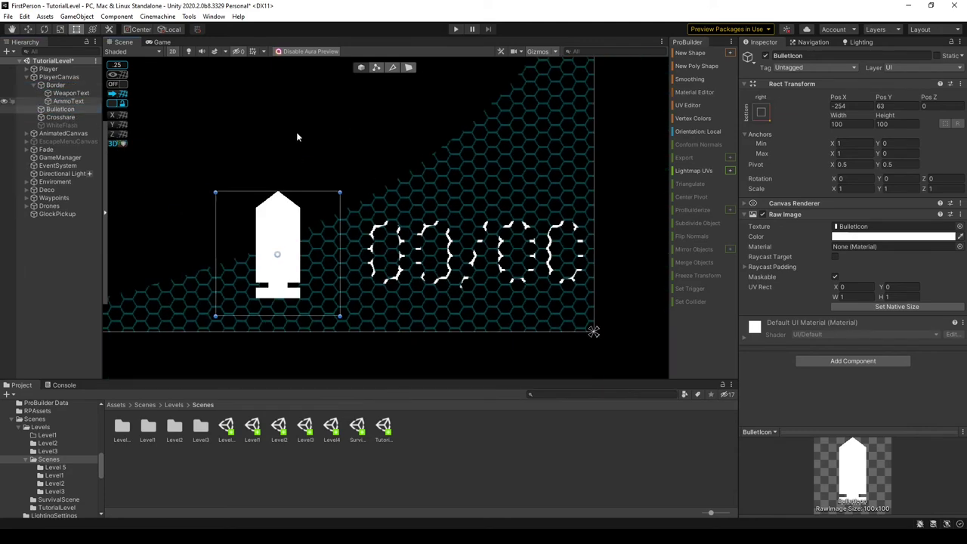
Move AmmoText out of Border to directly under PlayerCanvas and inspect the ammo digits without the mask.
double_click(67, 101)
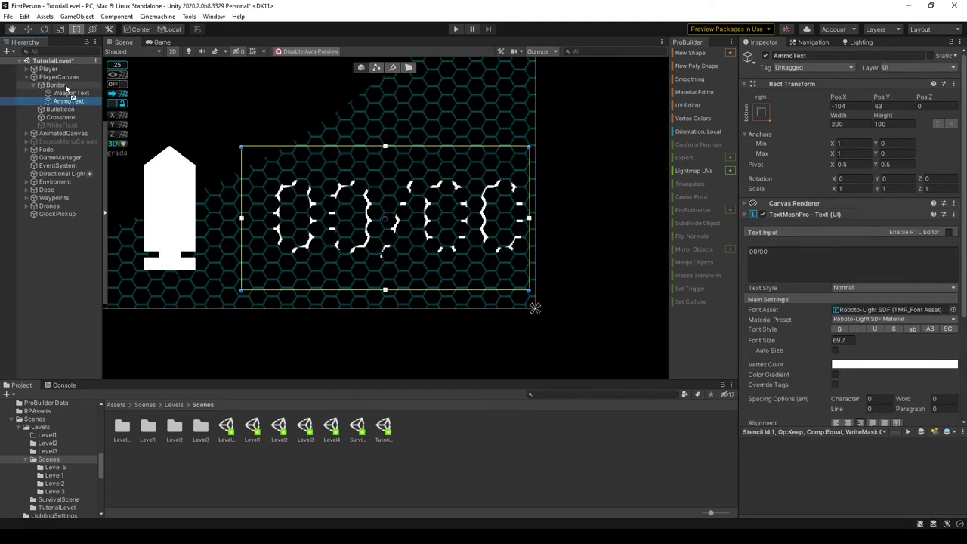
drag(67, 89, 60, 82)
scroll(527, 214, up, 5)
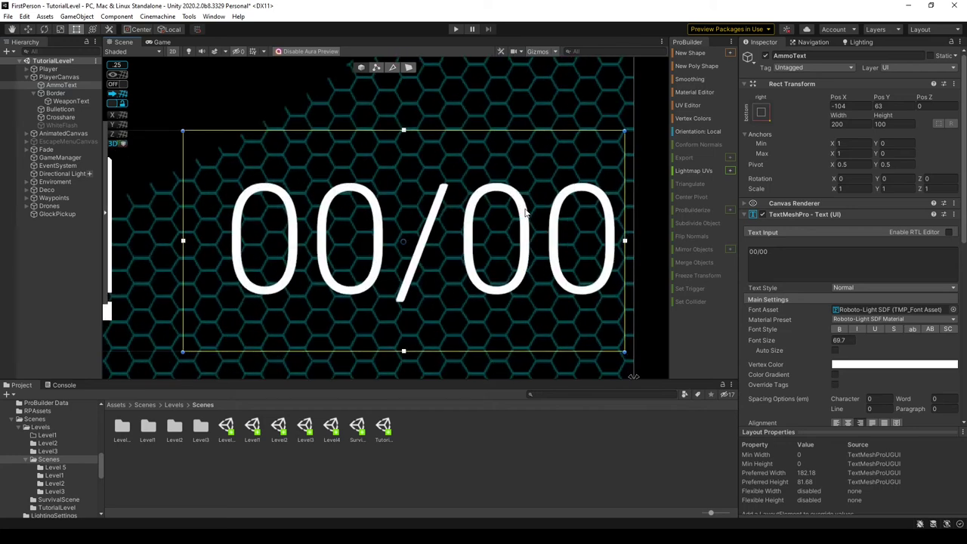
scroll(498, 213, up, 2)
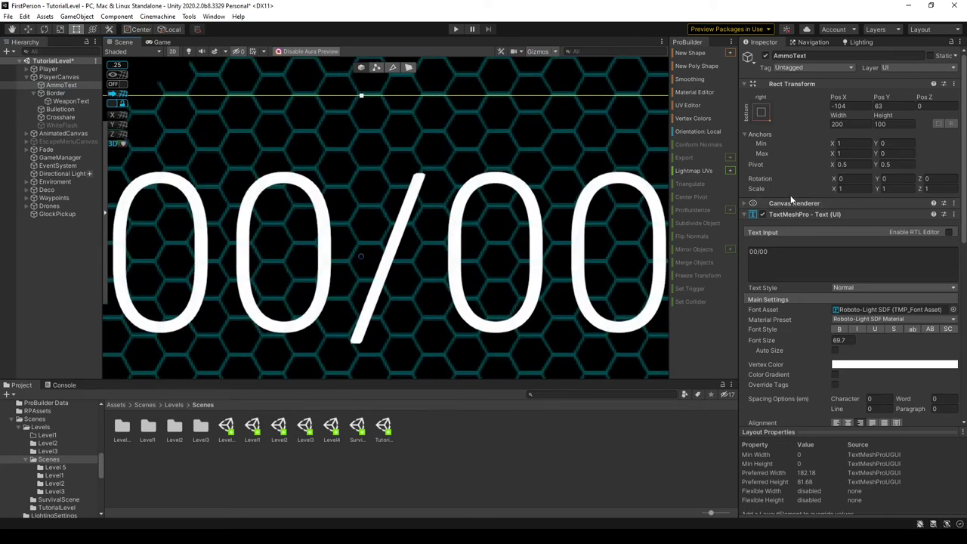
Return AmmoText to Border below WeaponText and collapse the PlayerCanvas hierarchy.
drag(61, 84, 70, 94)
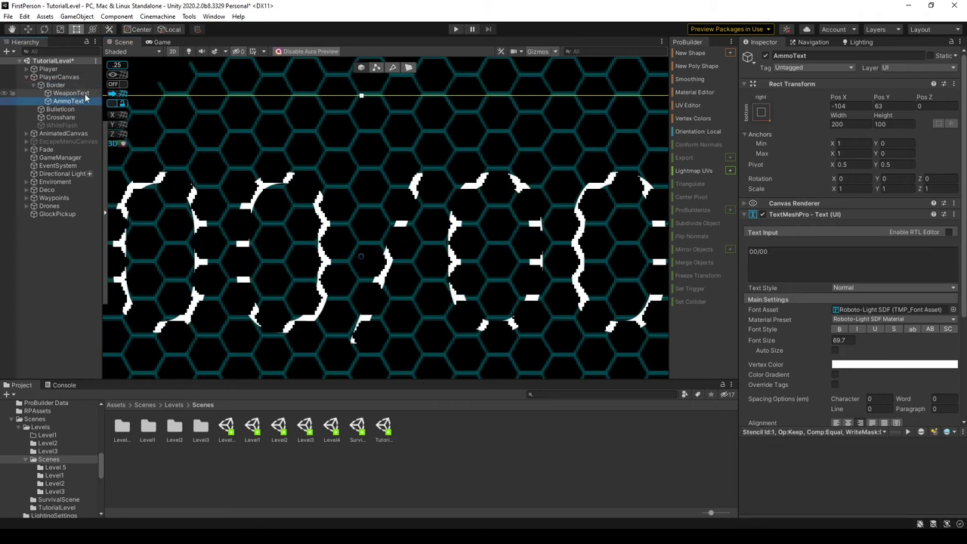
click(35, 85)
click(26, 76)
Deselect all objects and save the TutorialLevel scene.
scroll(303, 160, down, 3)
scroll(304, 161, down, 2)
middle_drag(304, 161, 436, 204)
click(84, 226)
scroll(322, 199, down, 7)
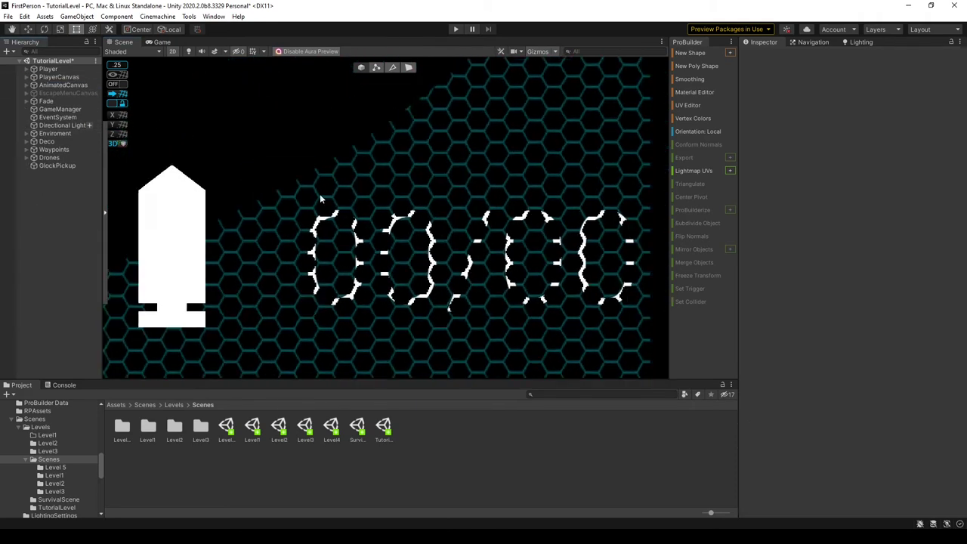
key(ctrl+s)
scroll(362, 155, down, 3)
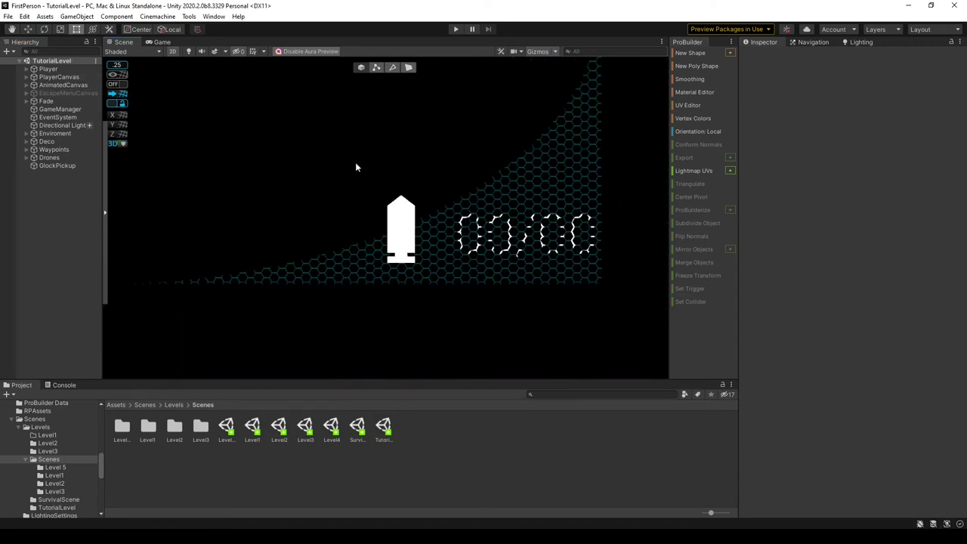
key(t)
middle_drag(415, 213, 499, 281)
scroll(440, 276, down, 3)
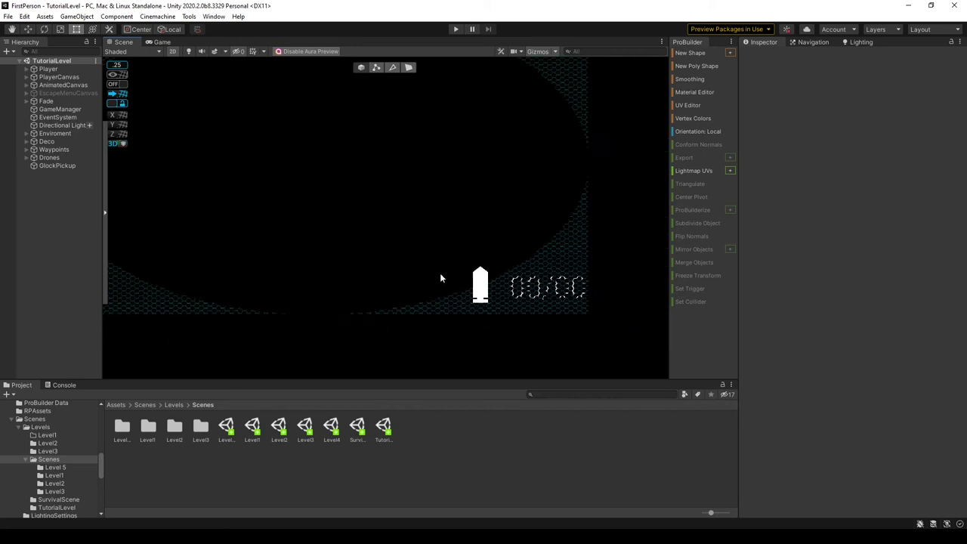
middle_drag(440, 277, 539, 320)
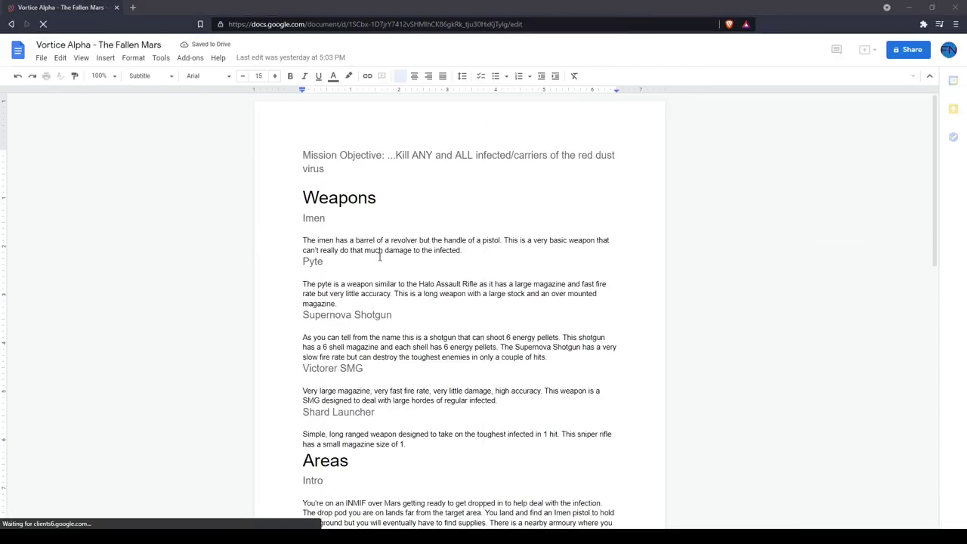
Skim the Vortice Alpha - The Fallen Mars design document, including its weapon and area descriptions.
scroll(379, 257, down, 10)
scroll(384, 277, up, 9)
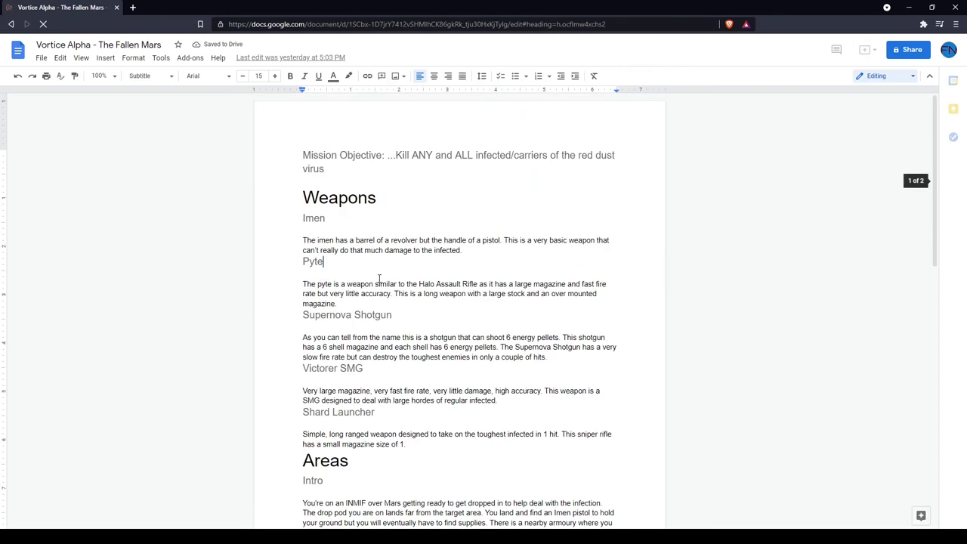
scroll(380, 278, down, 10)
scroll(380, 278, up, 2)
scroll(375, 276, down, 4)
scroll(360, 278, up, 9)
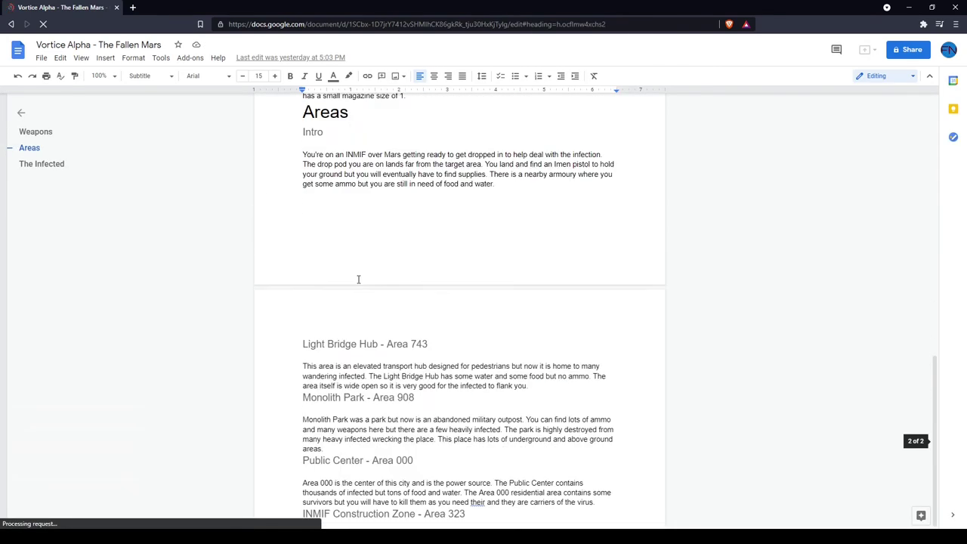
Return to the document list, open Vortice Alpha - Rebels Fury and skim its campaign outline.
click(11, 25)
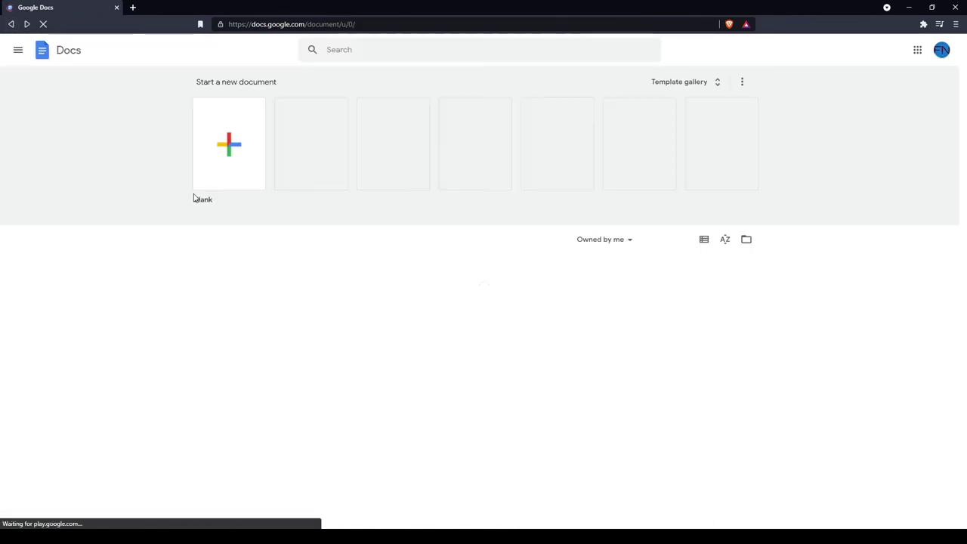
scroll(654, 317, down, 4)
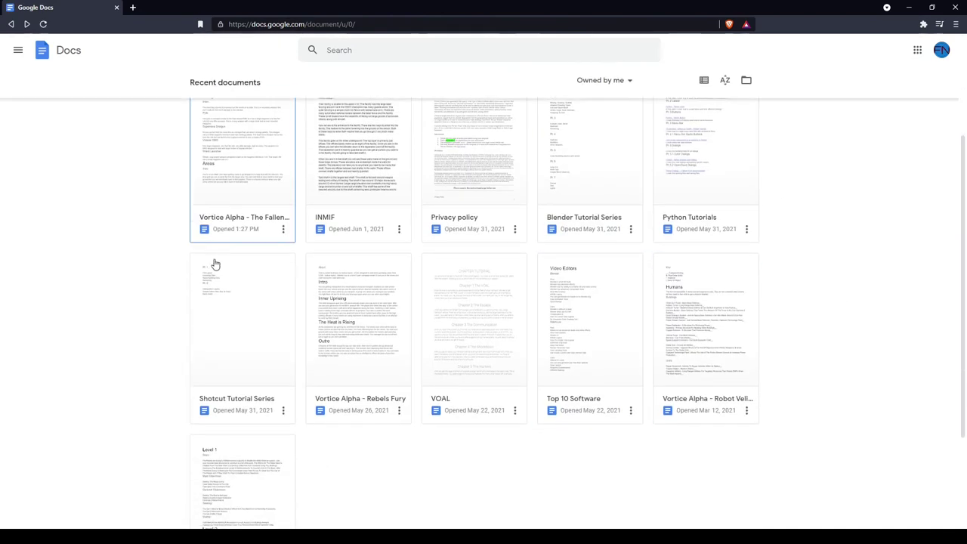
click(377, 227)
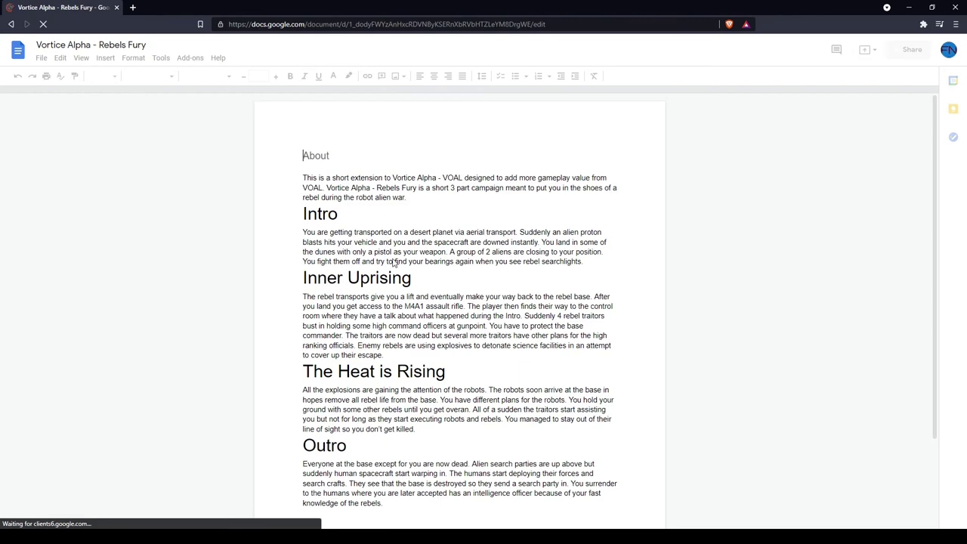
scroll(368, 262, down, 2)
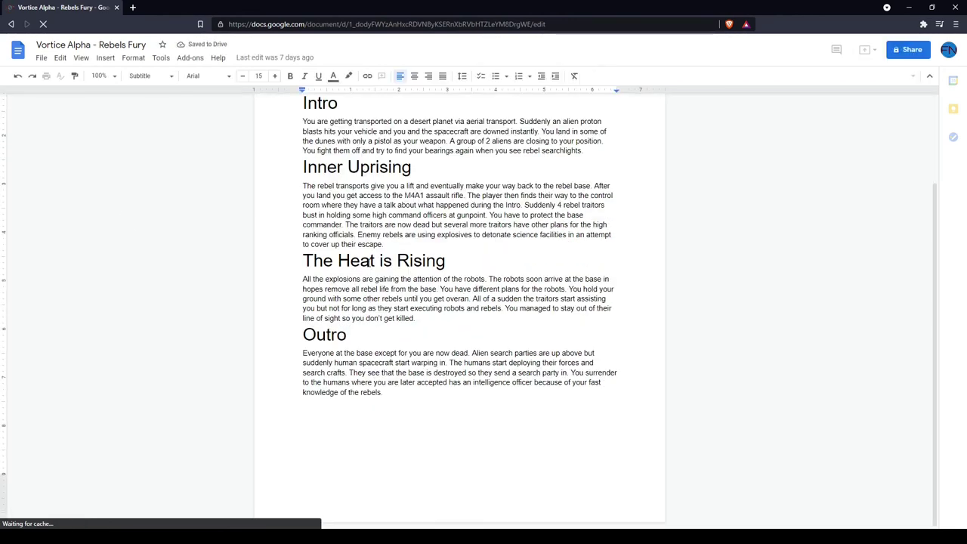
scroll(370, 233, up, 2)
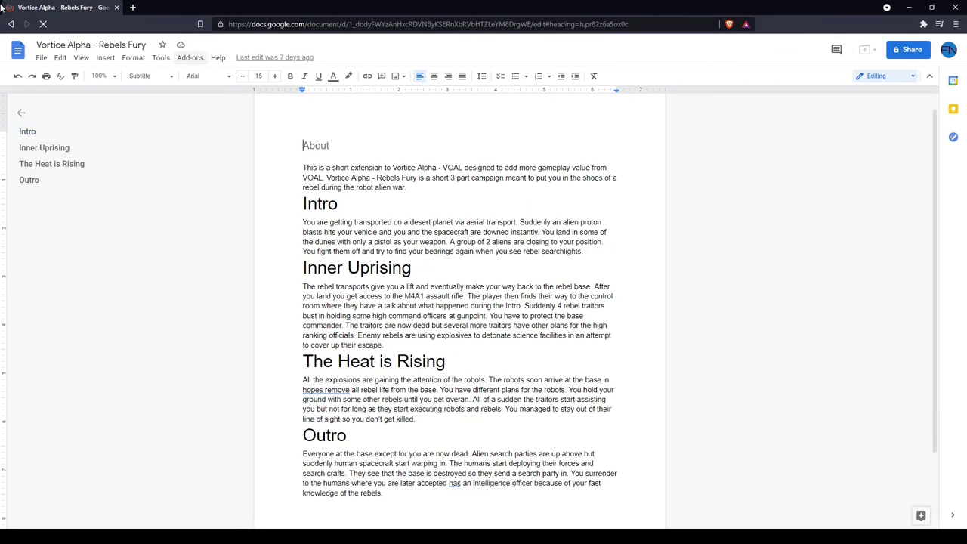
Open the Vortice Alpha - Robot Velix document from the document list and read through to its Subfactions section.
click(12, 24)
scroll(785, 312, down, 4)
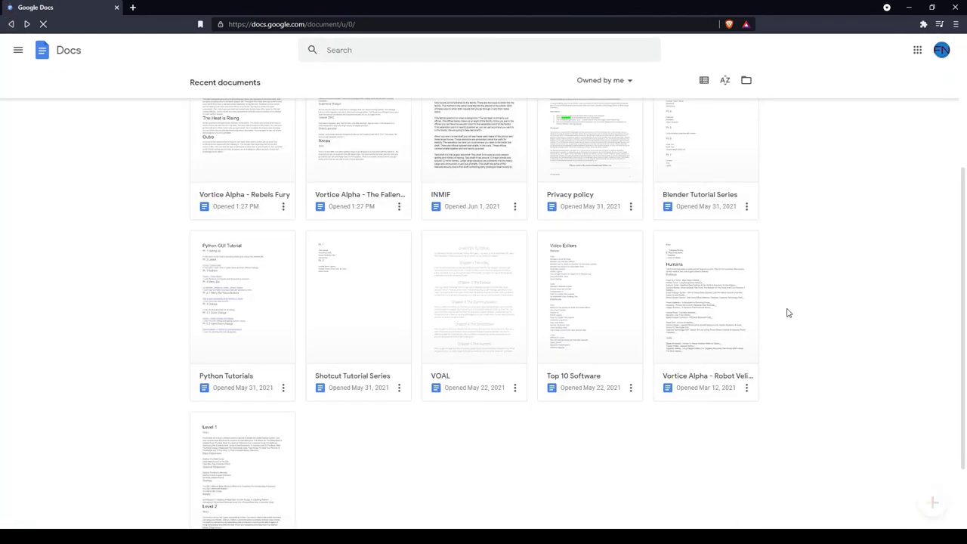
click(703, 272)
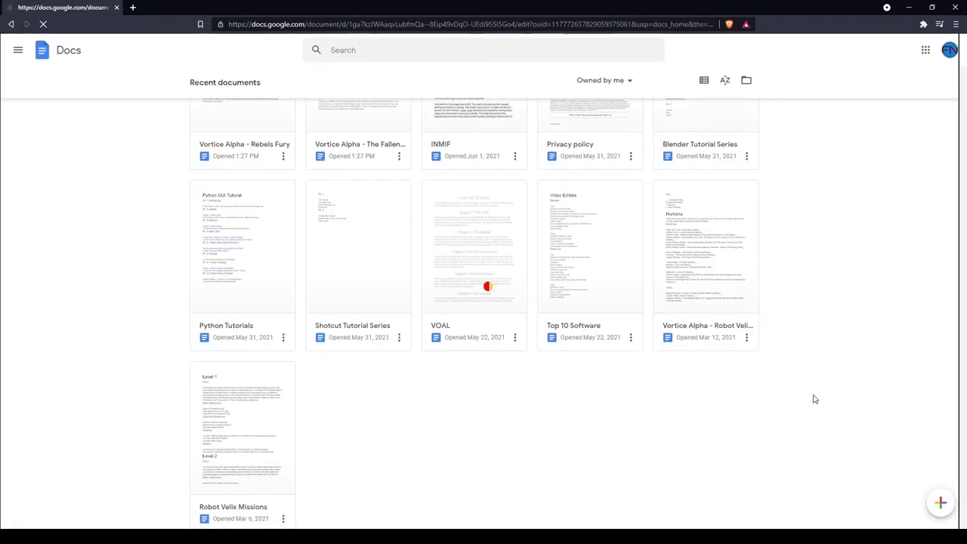
scroll(793, 428, down, 3)
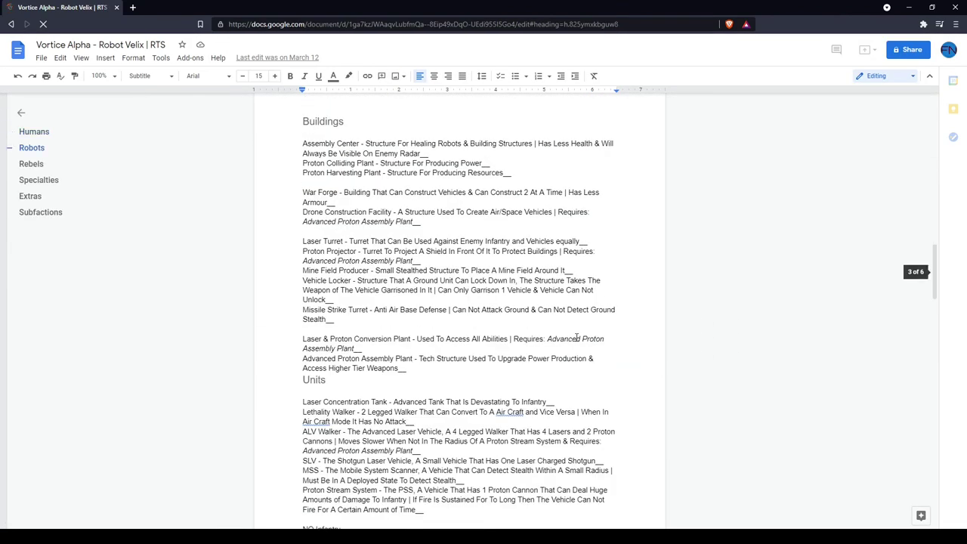
scroll(577, 338, down, 3)
scroll(340, 239, down, 1)
scroll(340, 239, down, 14)
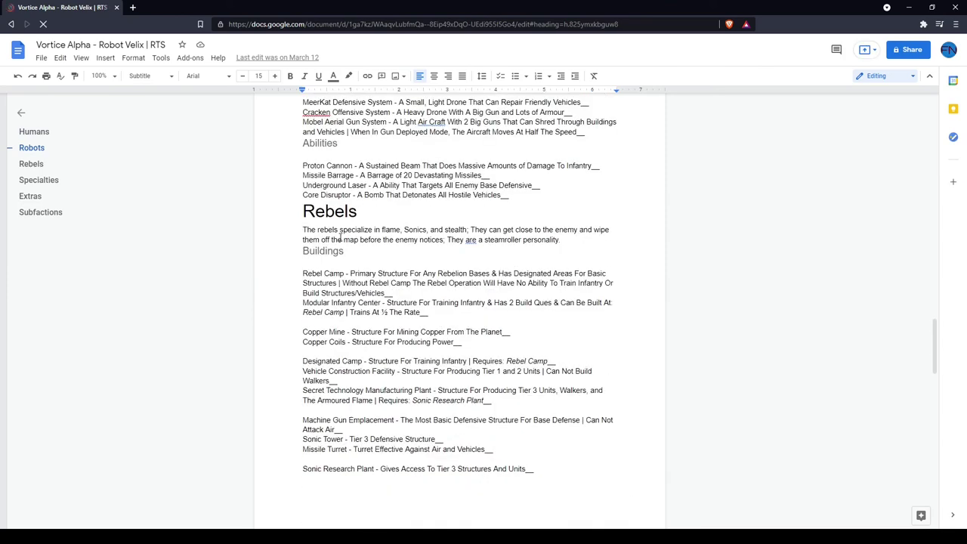
scroll(333, 245, down, 3)
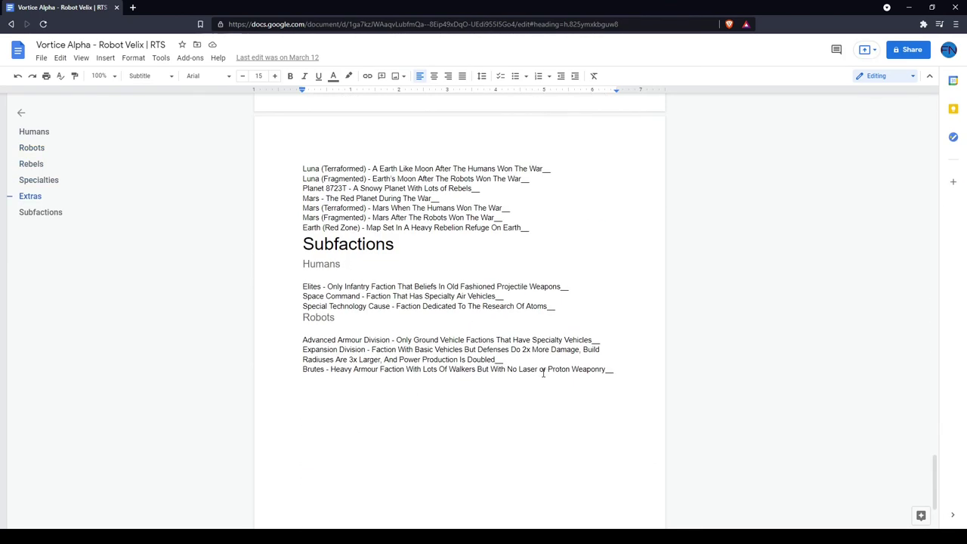
Review the Robot Velix document from the maps and extras back up to the Humans faction's buildings and units.
scroll(334, 374, up, 4)
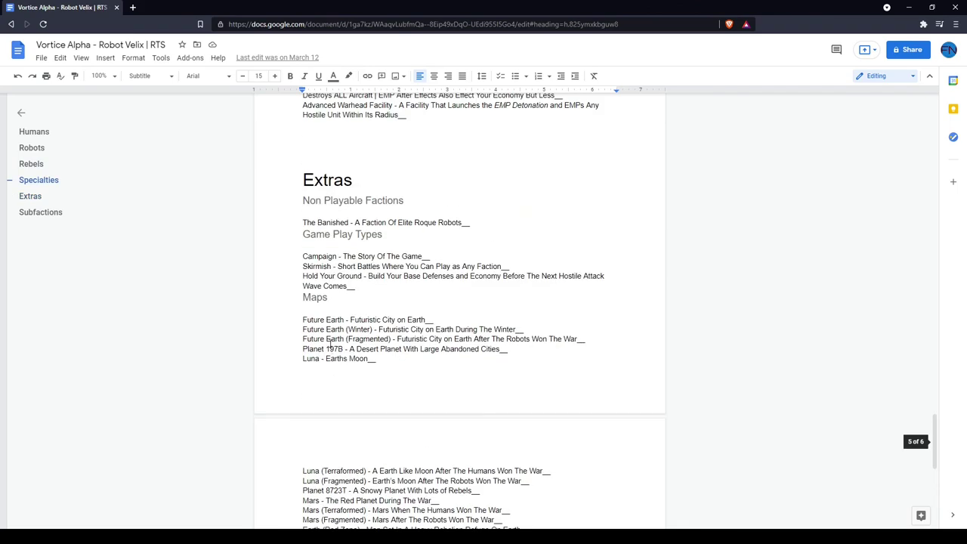
scroll(331, 344, down, 4)
scroll(370, 362, up, 15)
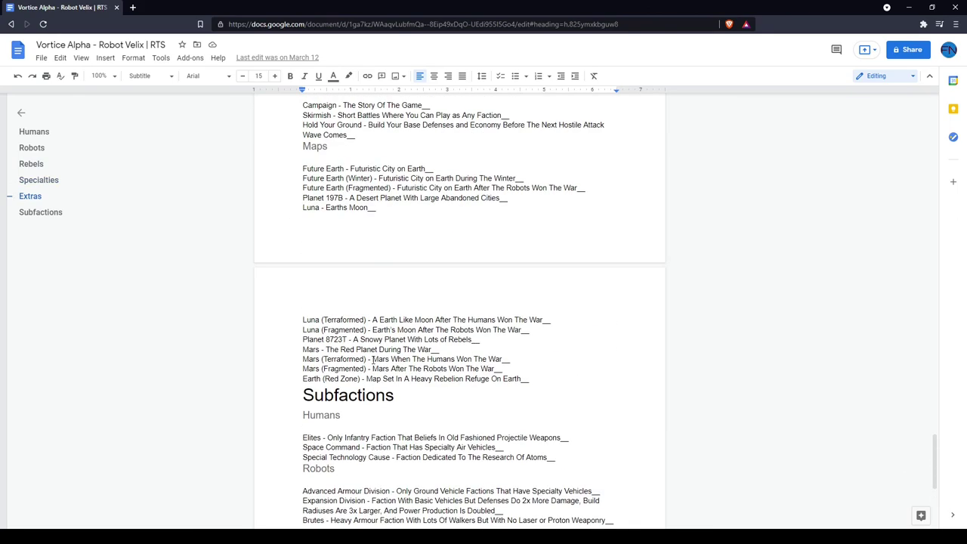
scroll(380, 348, up, 10)
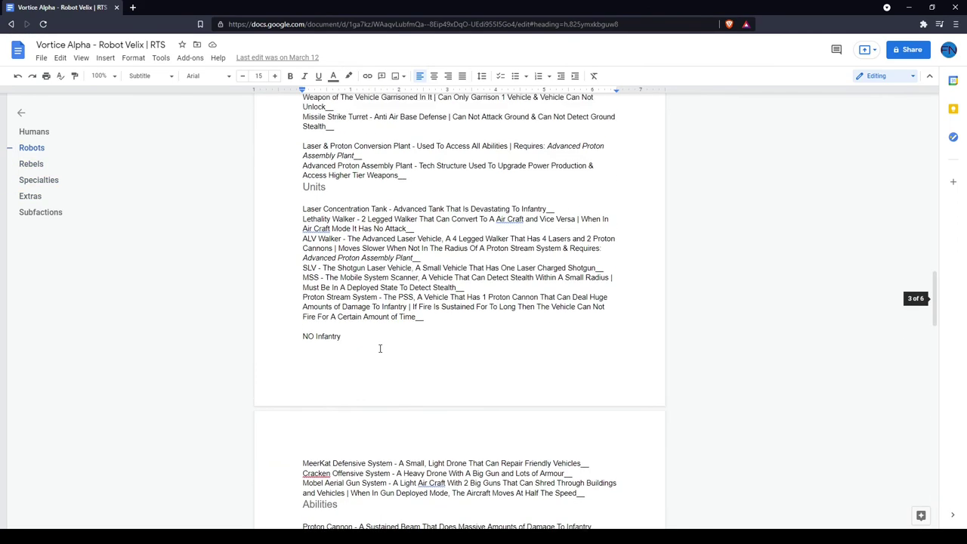
scroll(385, 349, down, 5)
scroll(409, 347, up, 1)
scroll(409, 347, up, 15)
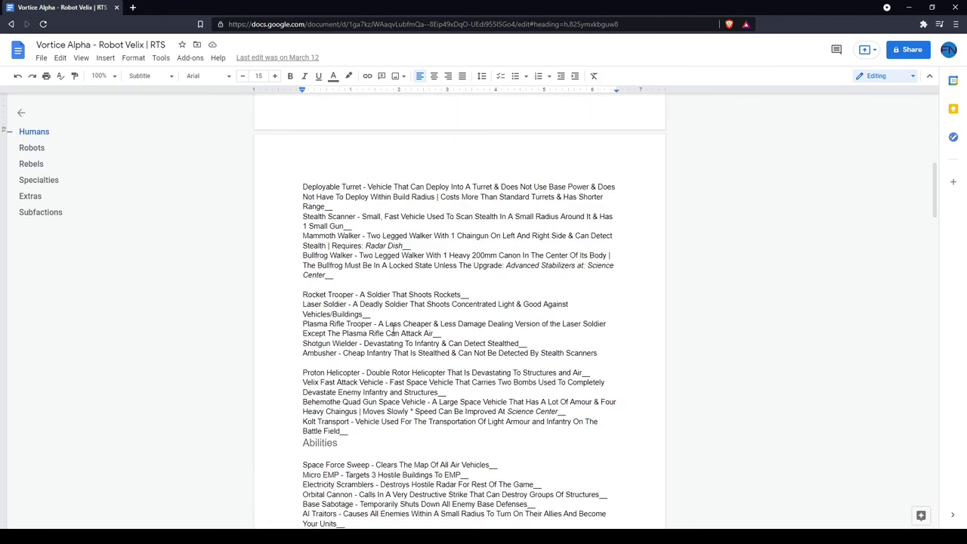
scroll(393, 330, up, 10)
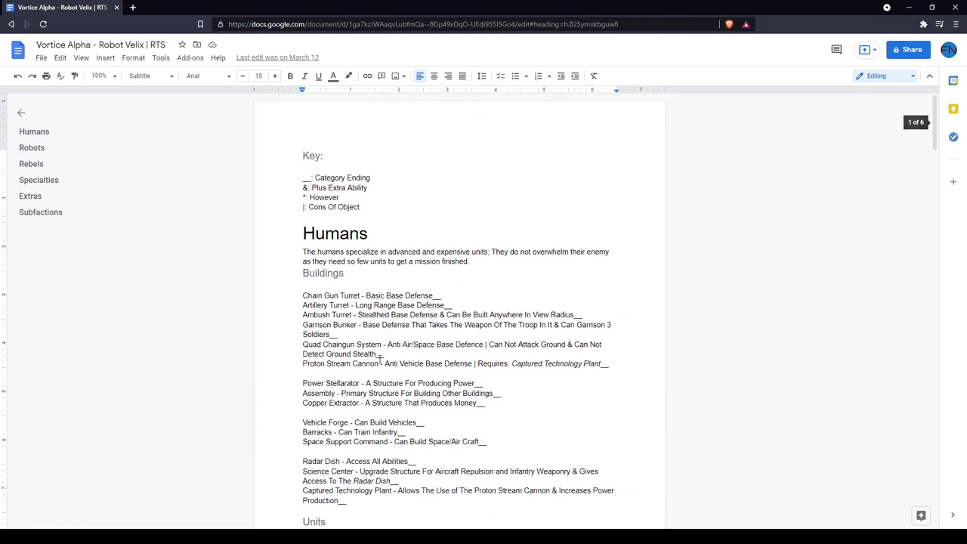
scroll(378, 340, down, 2)
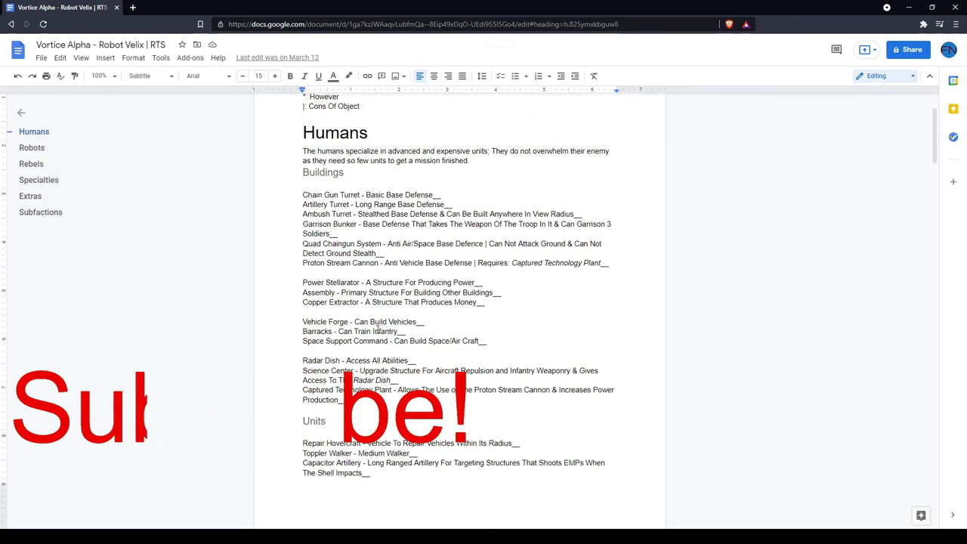